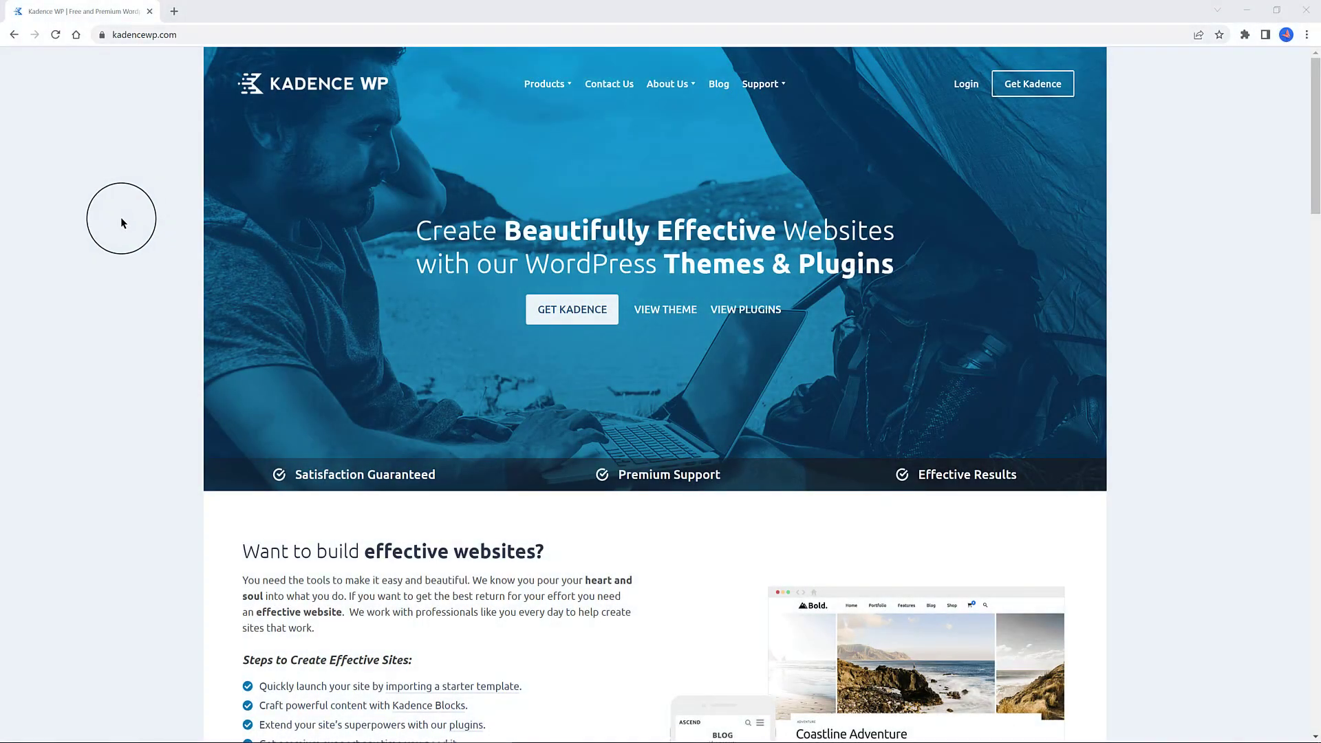
Scroll down the Kadence WP homepage until the header turns white and sticks to the top
scroll(90, 219, down, 1)
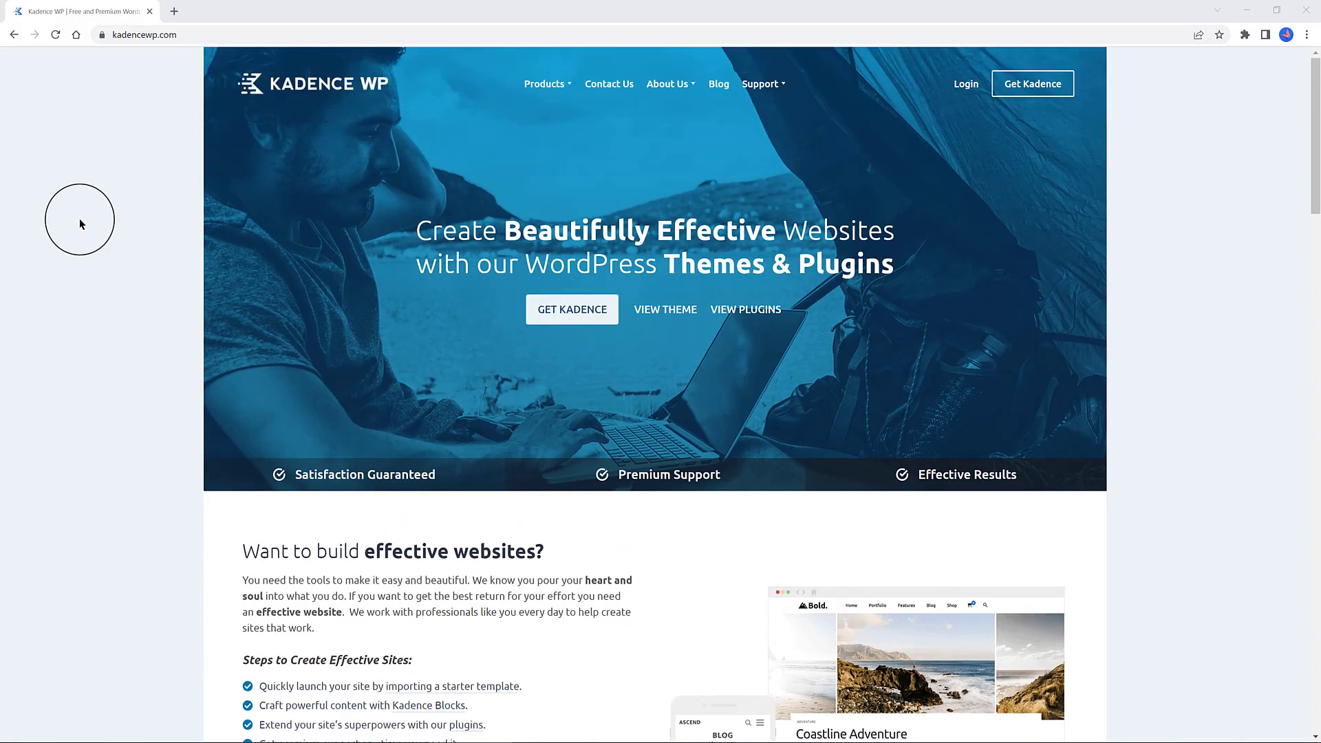
scroll(67, 218, down, 3)
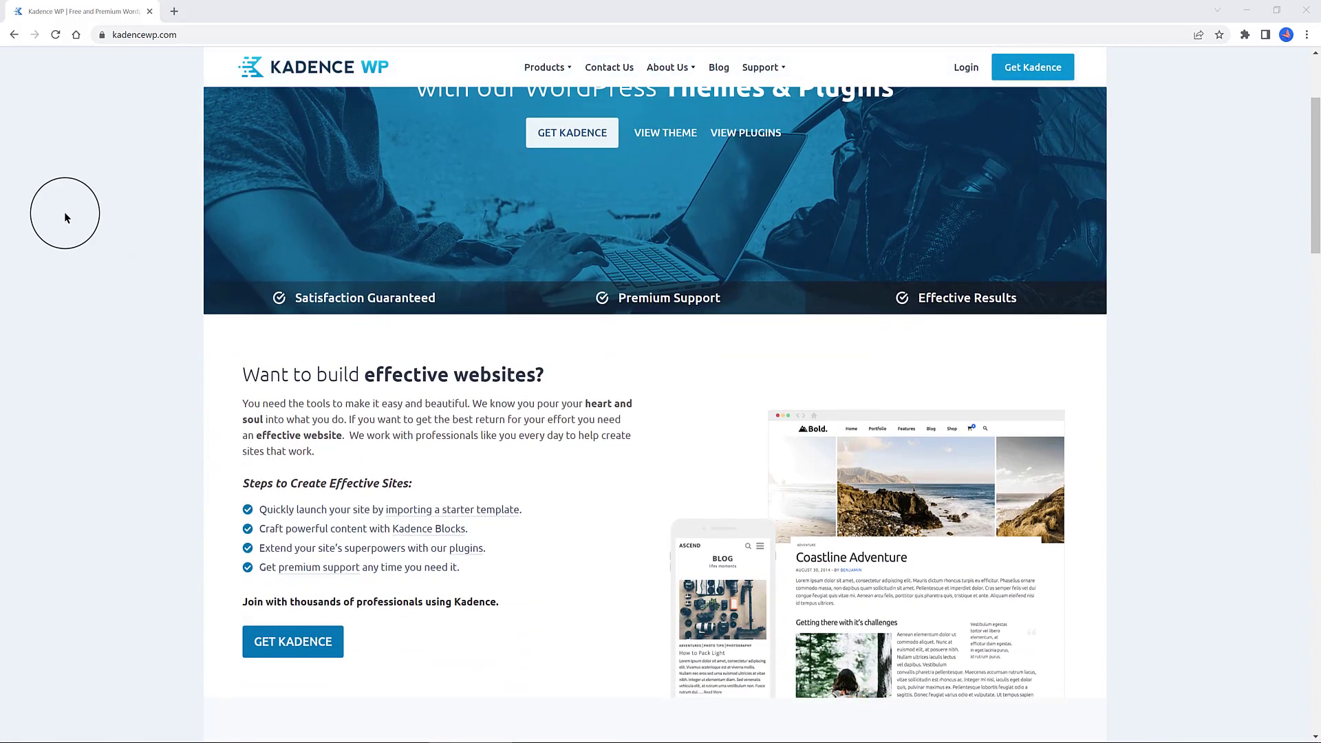
scroll(65, 218, down, 3)
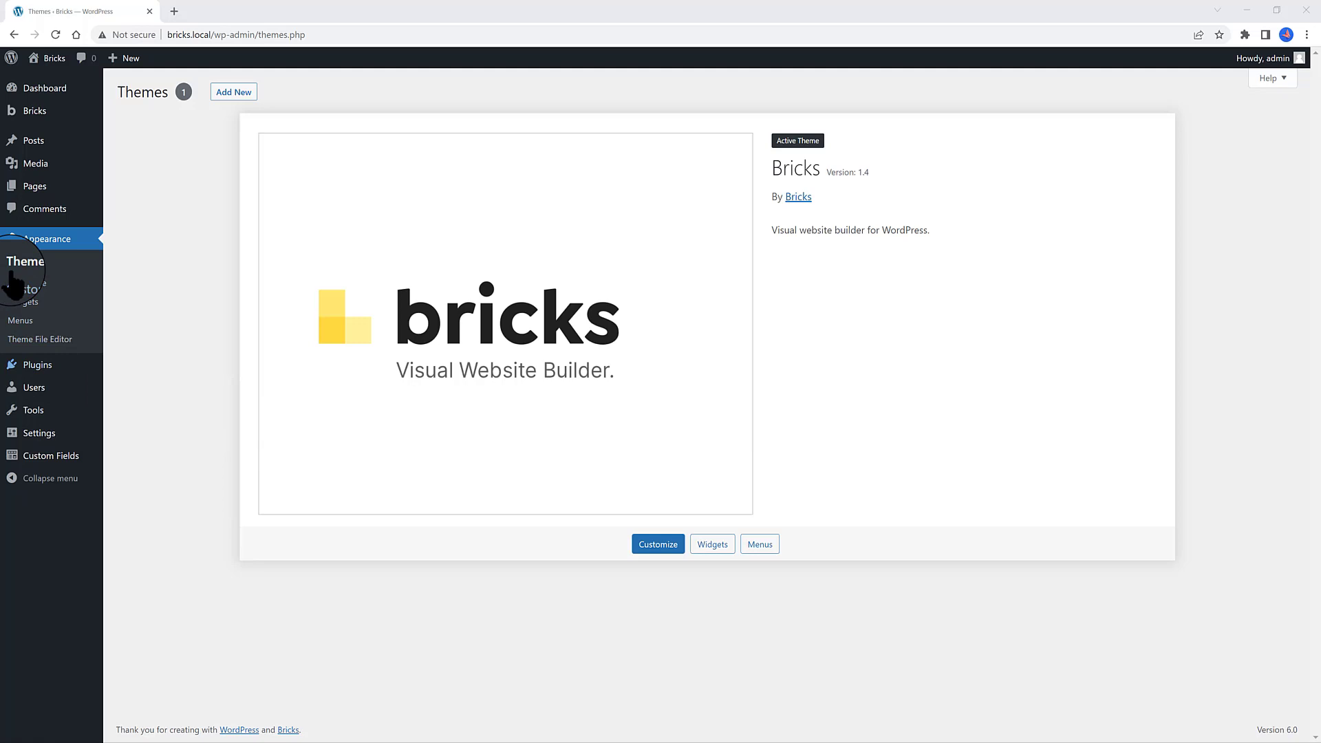
Start a new page from Pages > Add New in the WP Admin sidebar
mouse_move(131, 192)
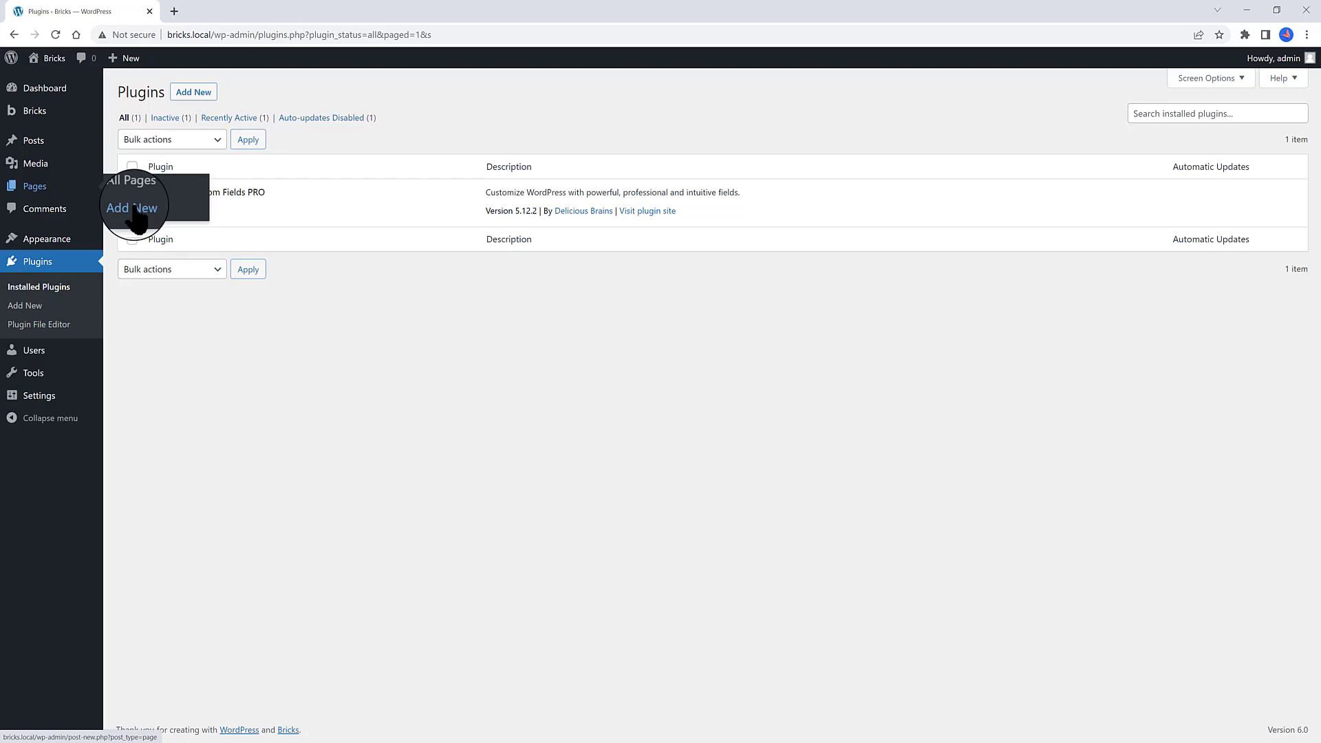
click(136, 210)
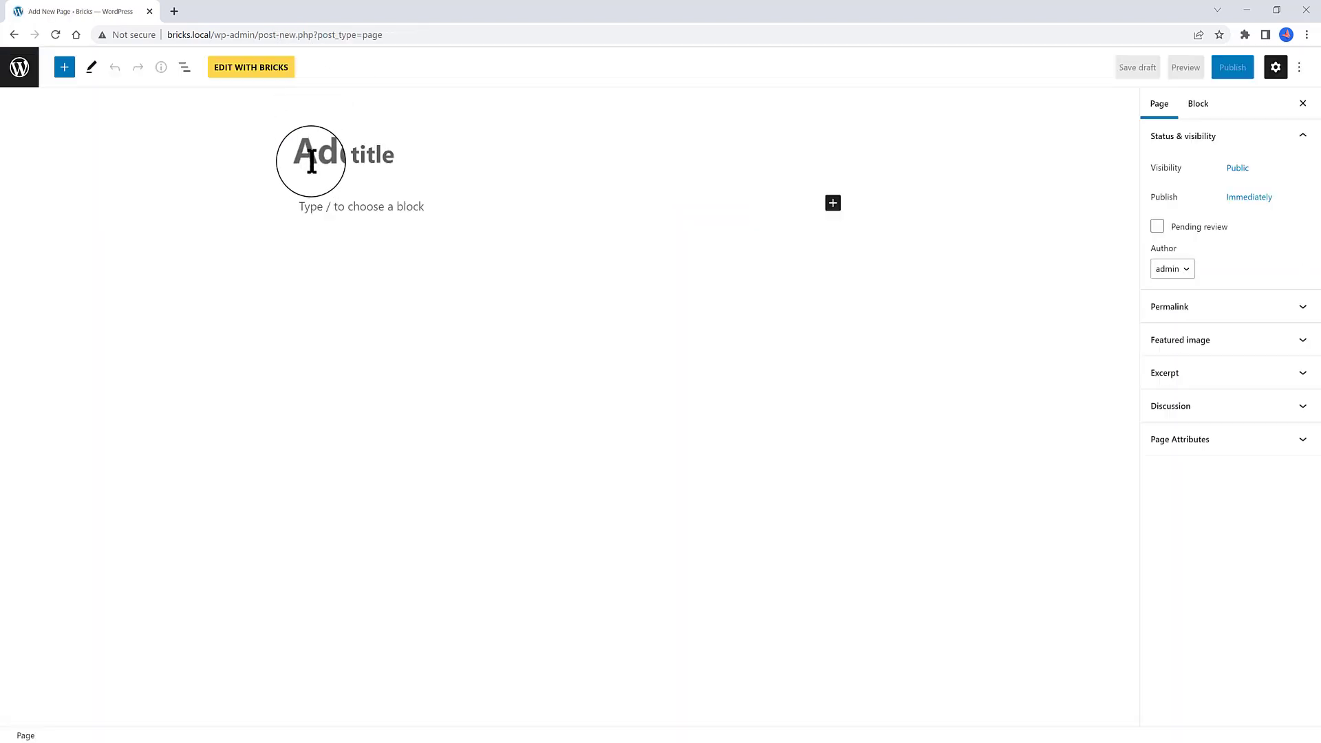
Title the page 'Bricks Tutorial', open it in Bricks, and create a 'Bricks Tutorial' theme style
click(312, 162)
text(Bricks Tutorial)
click(251, 67)
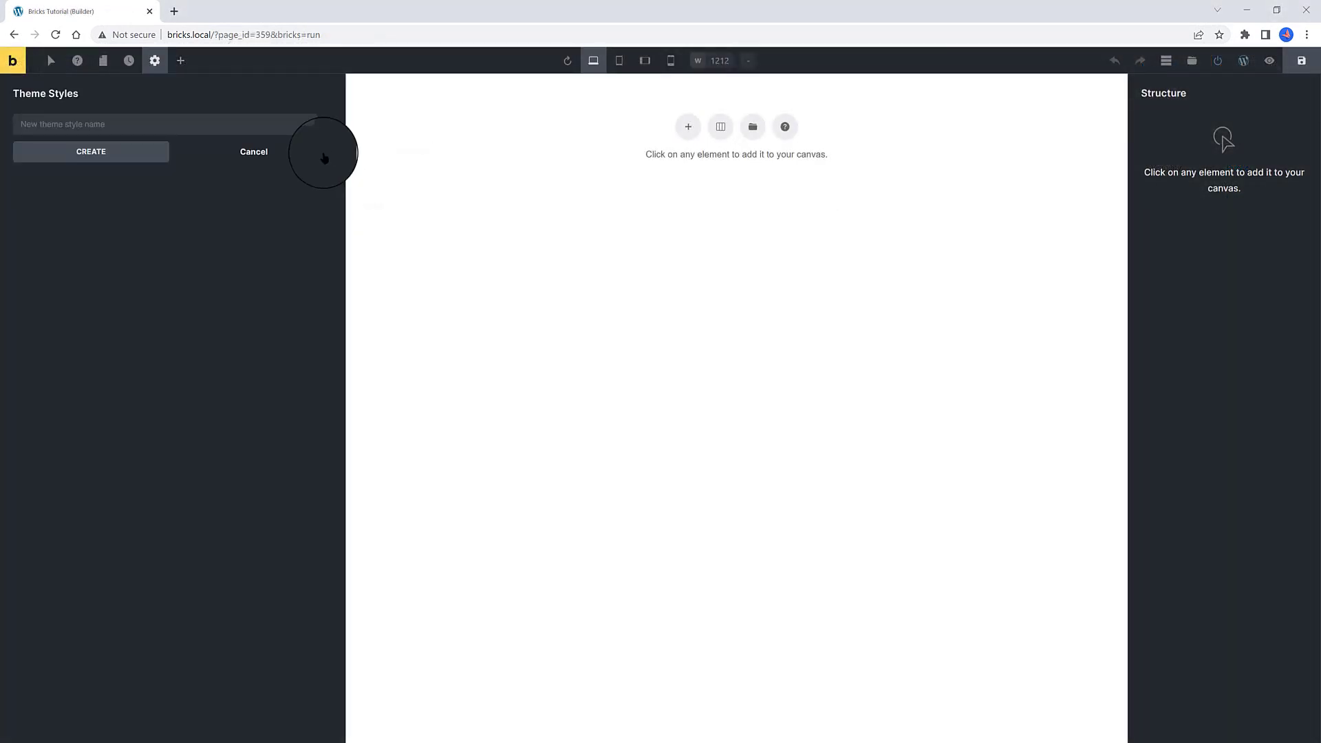
click(145, 125)
text(Bricks Tutorial)
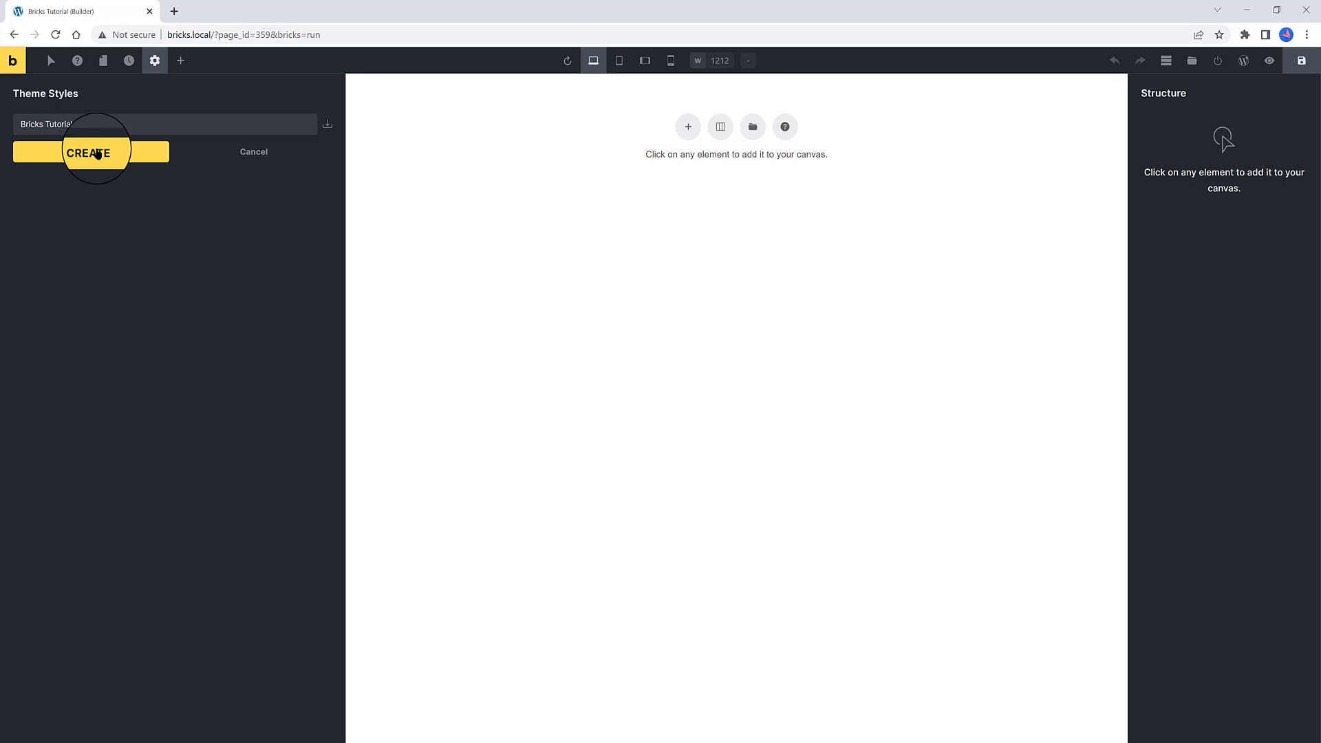
click(97, 153)
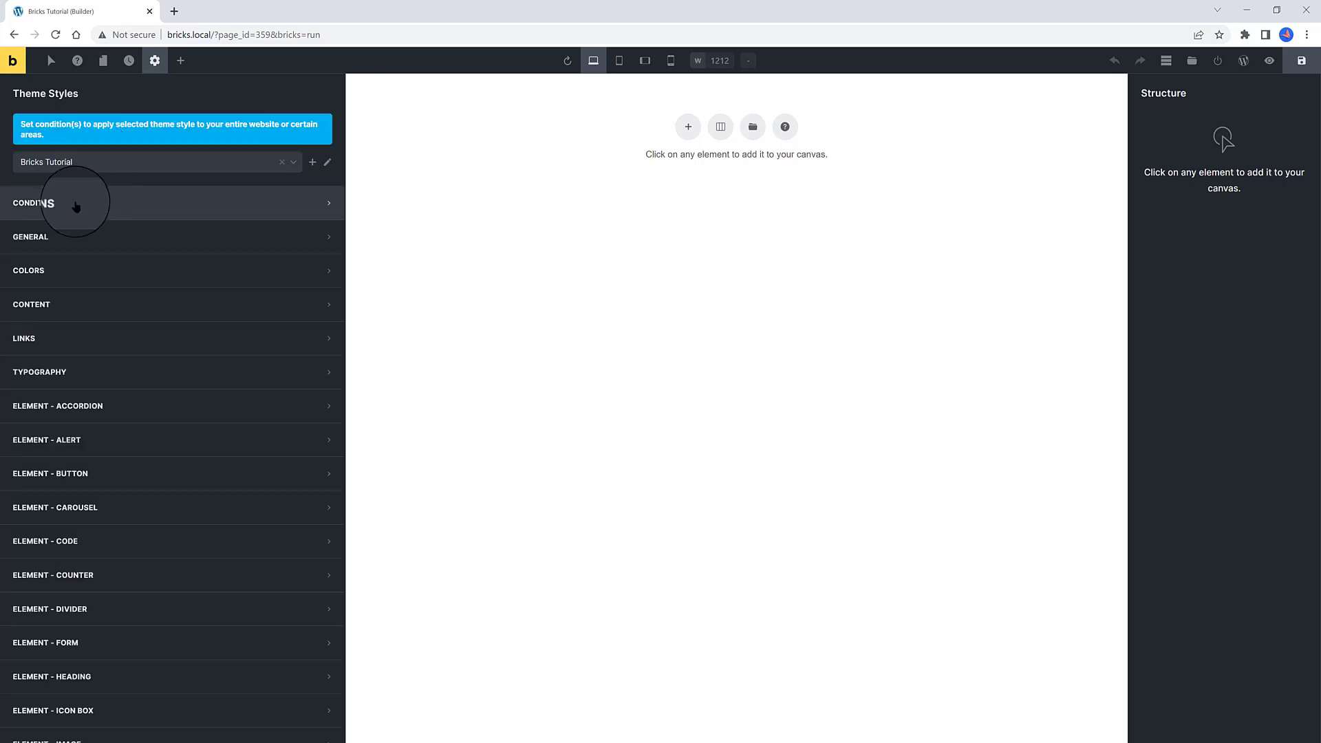
Add an Individual condition to the theme style targeting this page
click(76, 203)
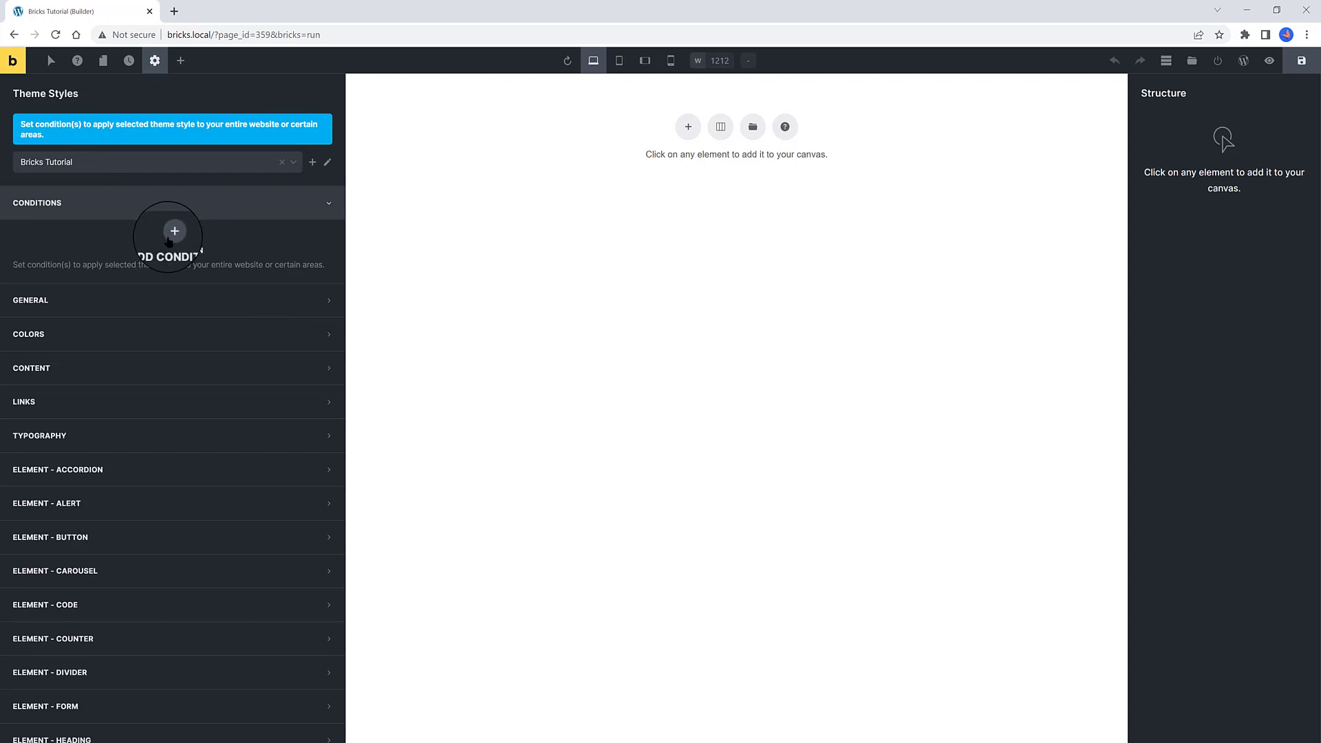
click(172, 234)
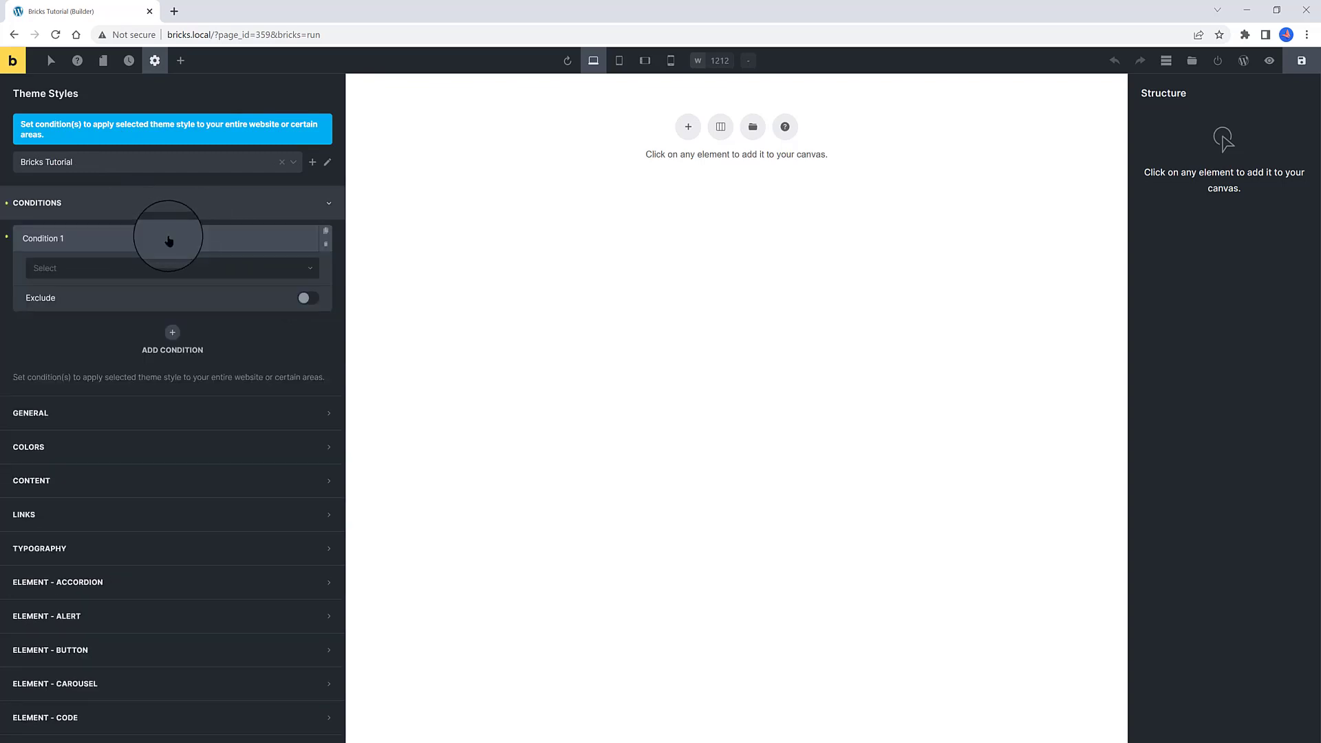
click(108, 275)
scroll(102, 394, down, 2)
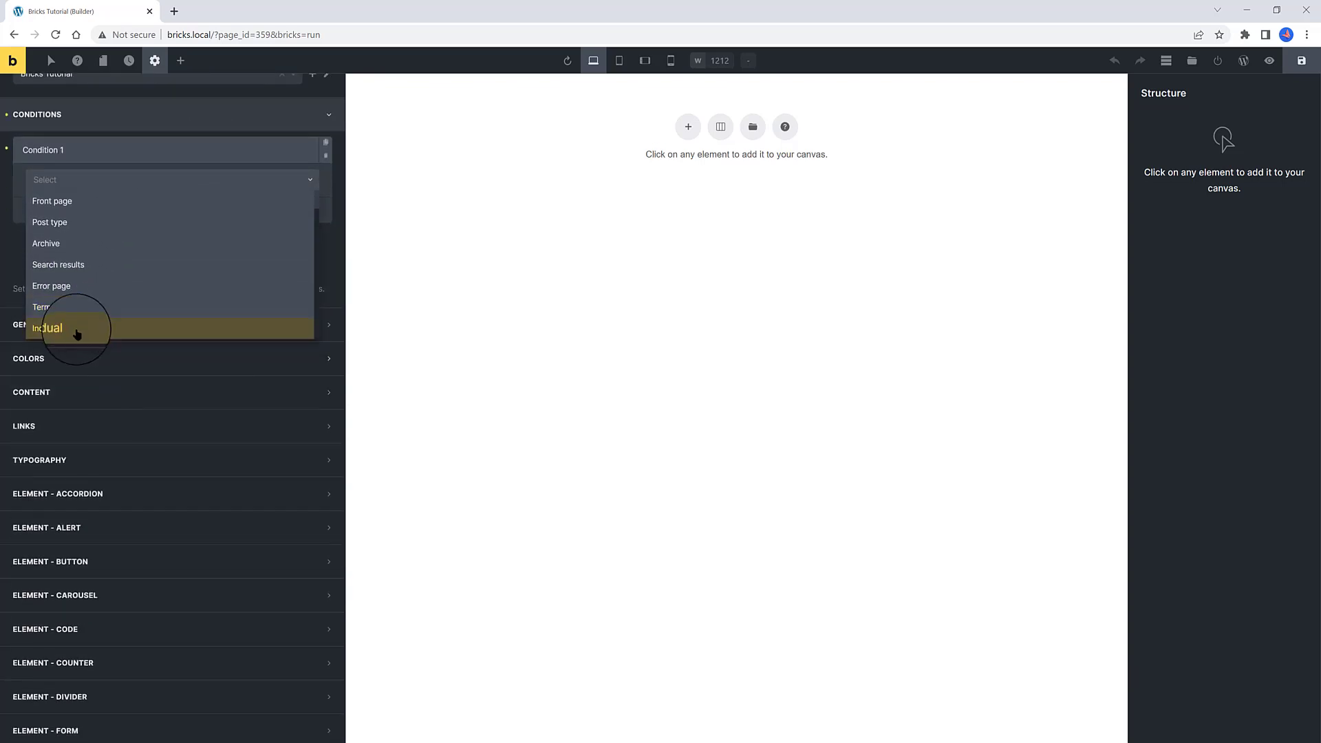
click(86, 308)
click(118, 231)
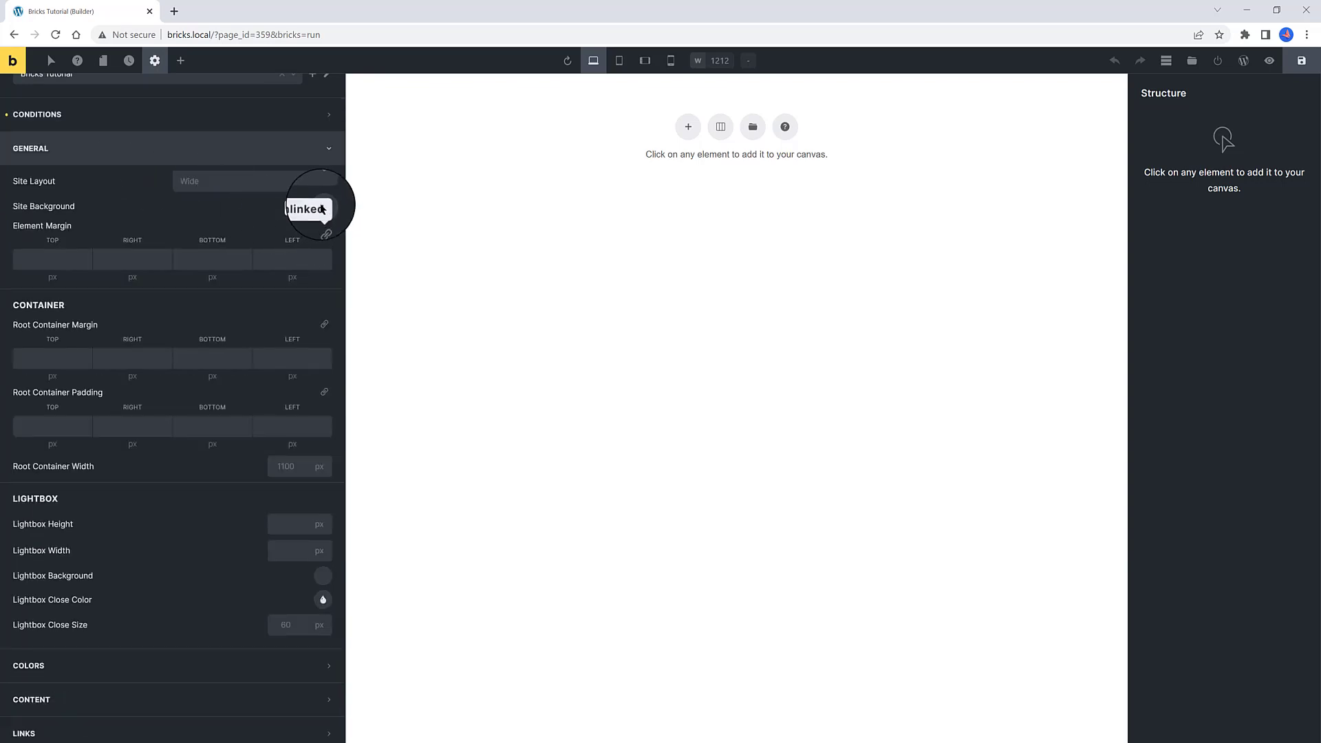
Set the theme style's site background colour to a light cream
click(327, 210)
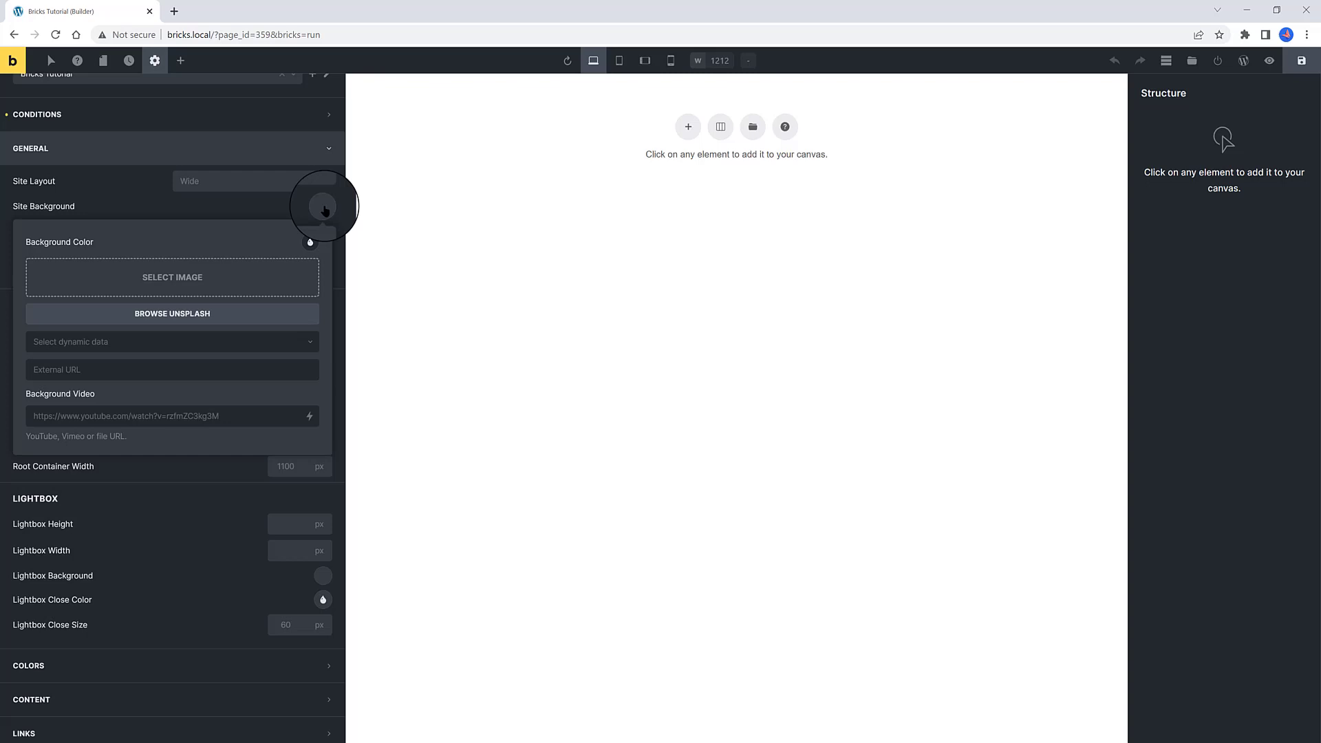
click(310, 242)
click(118, 280)
click(323, 207)
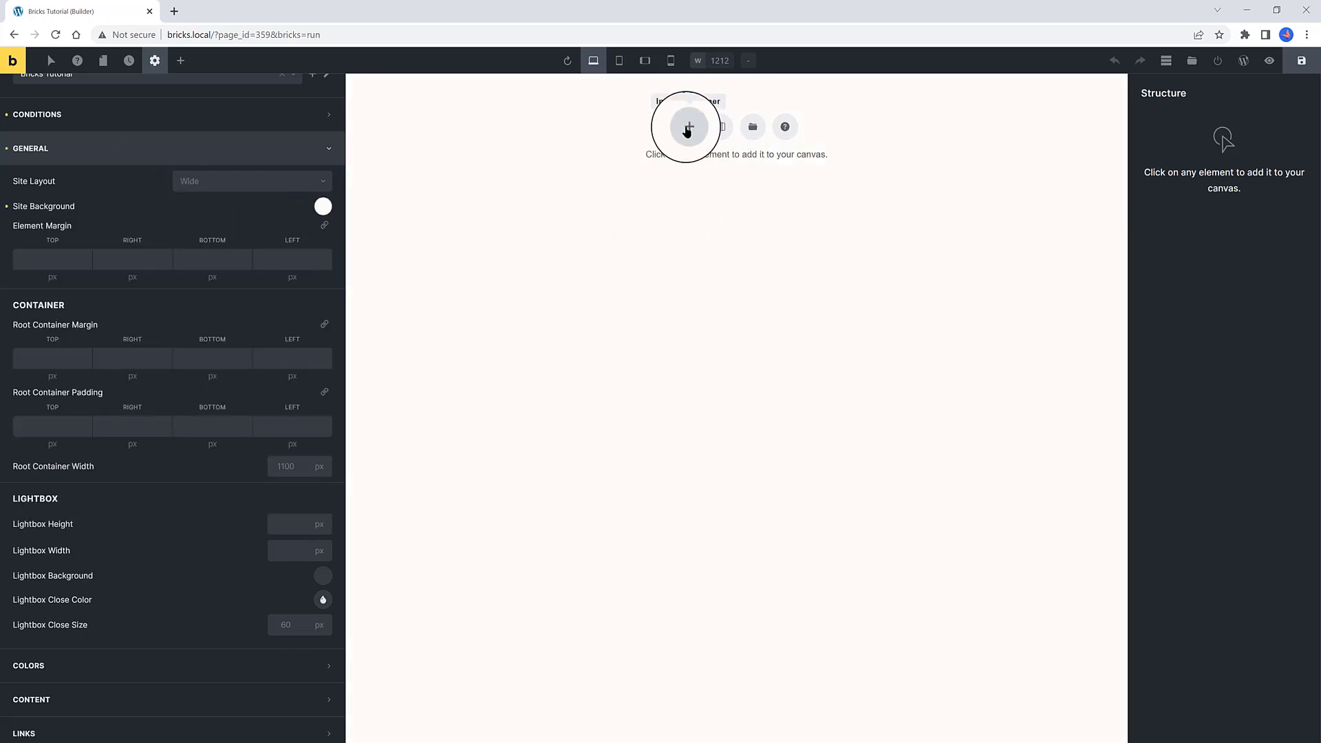
Add a container to the empty page and open the theme style's general settings
click(688, 128)
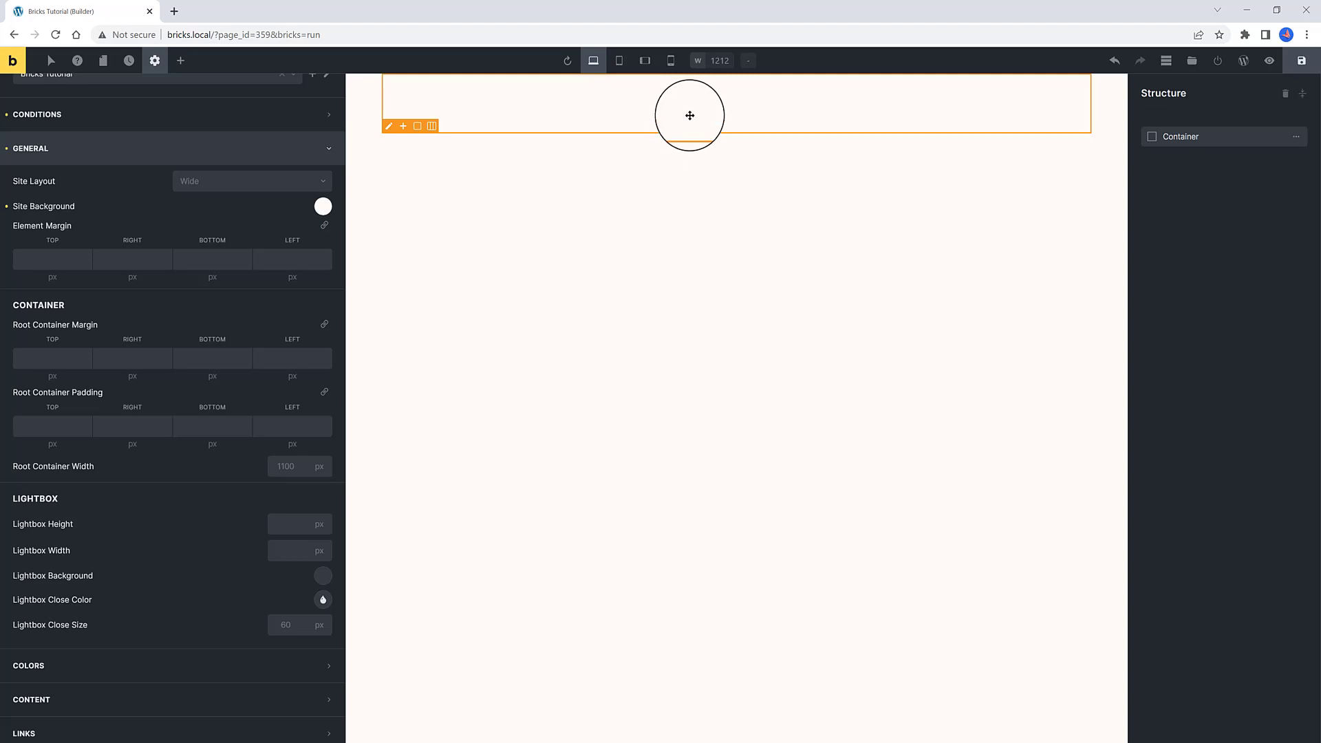
click(692, 112)
click(155, 61)
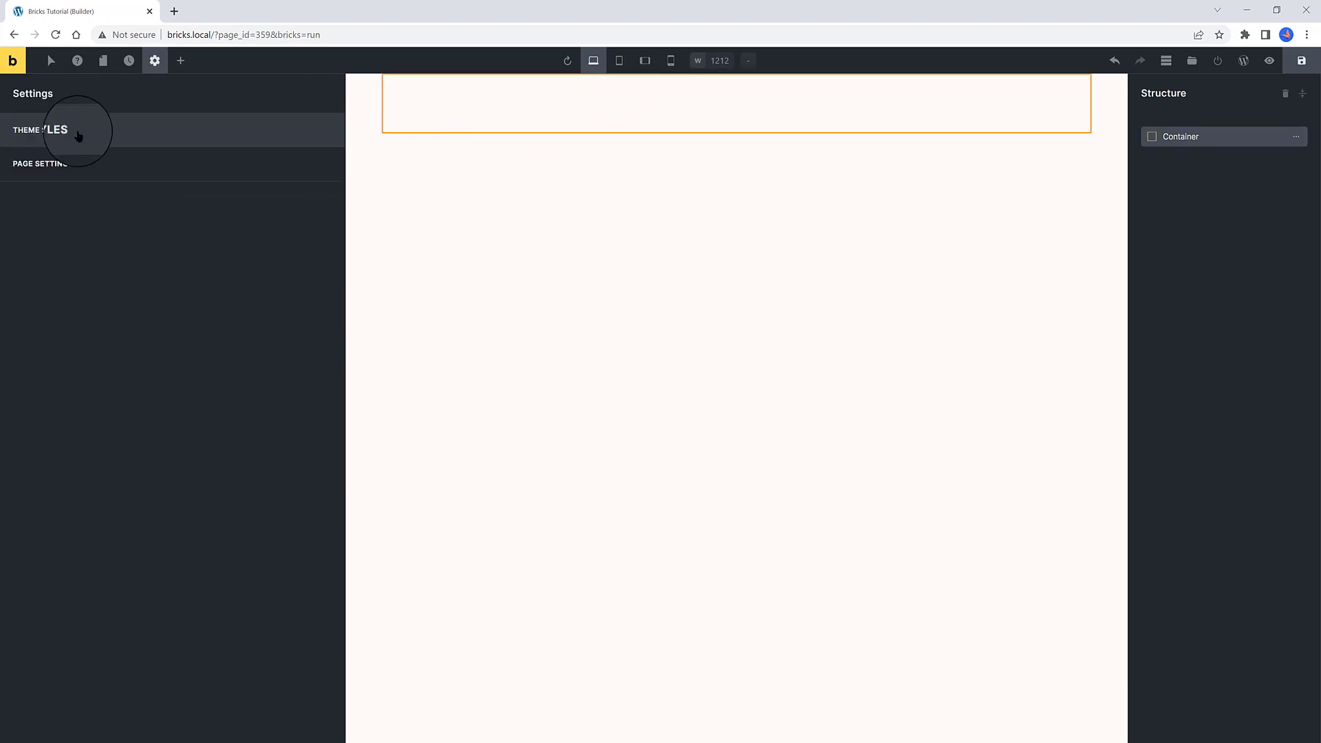
click(60, 128)
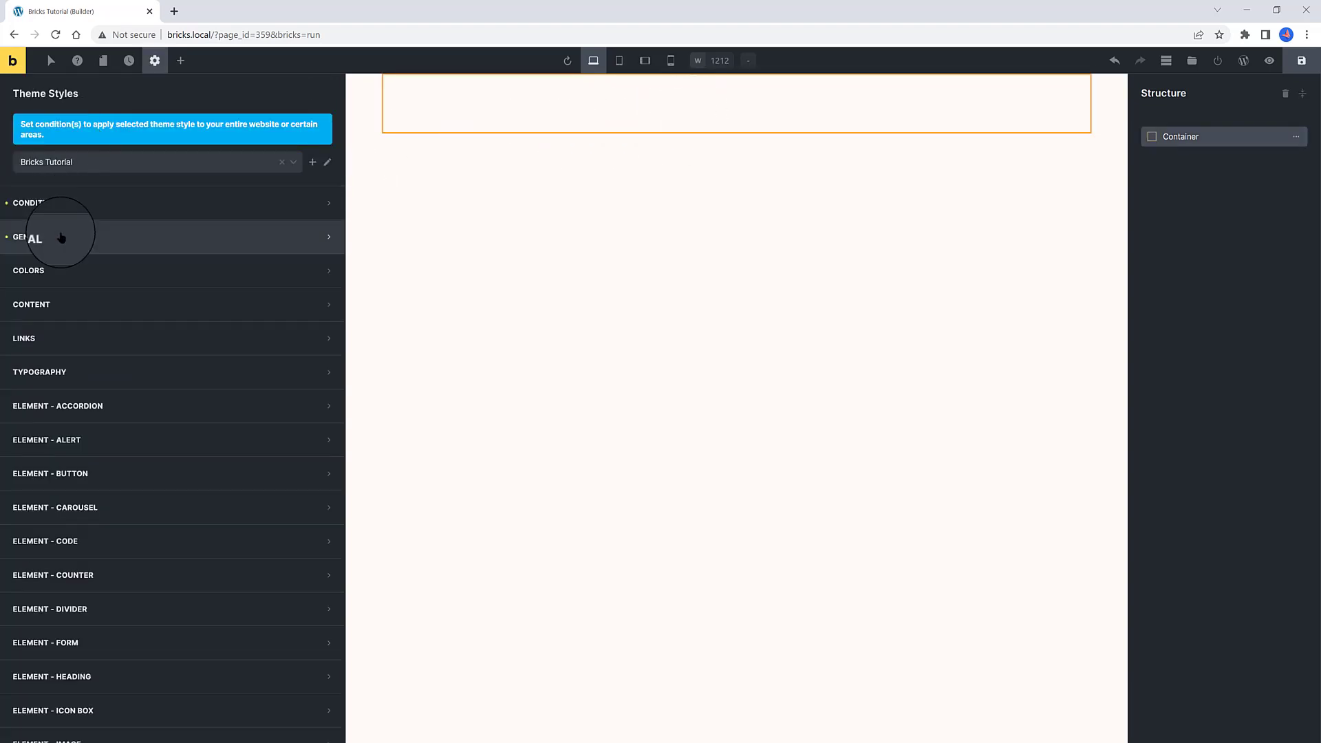
click(59, 236)
scroll(296, 494, down, 1)
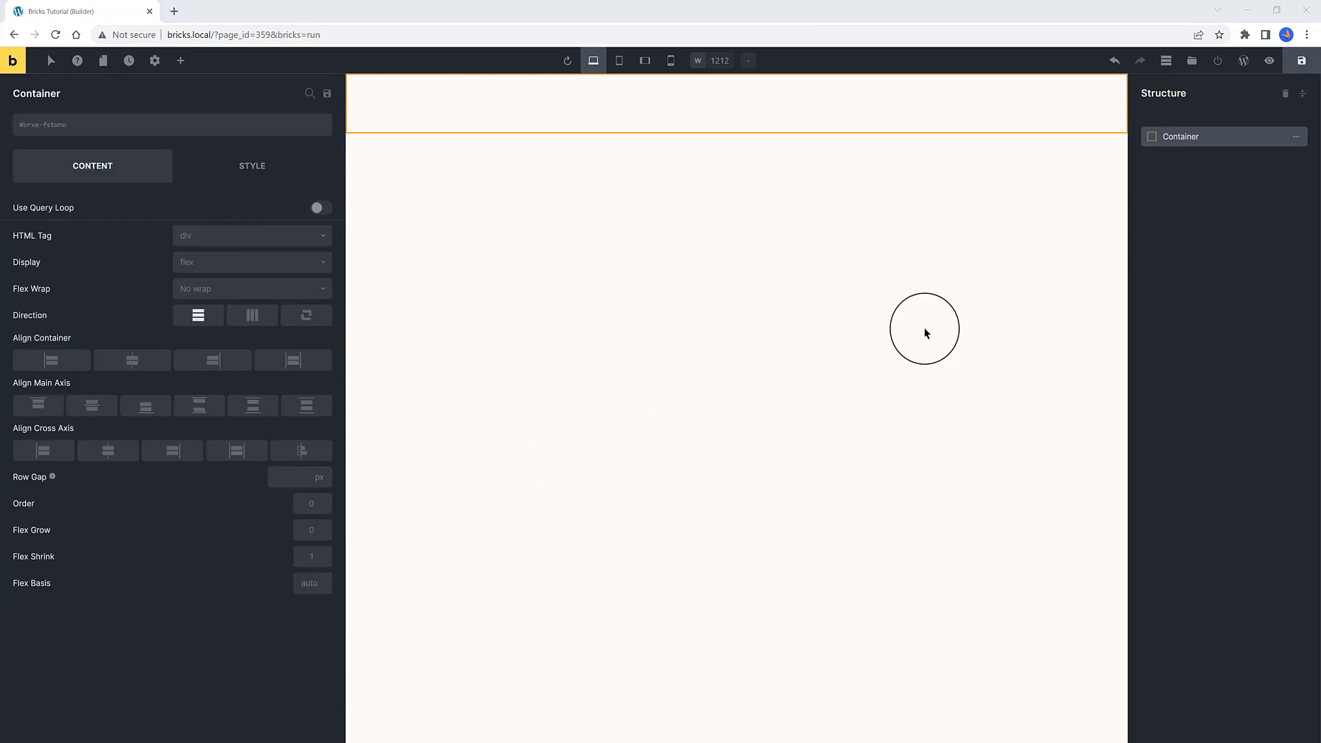
Rename the container to 'Master Container' in the Structure panel
double_click(1178, 136)
text(Mastewr)
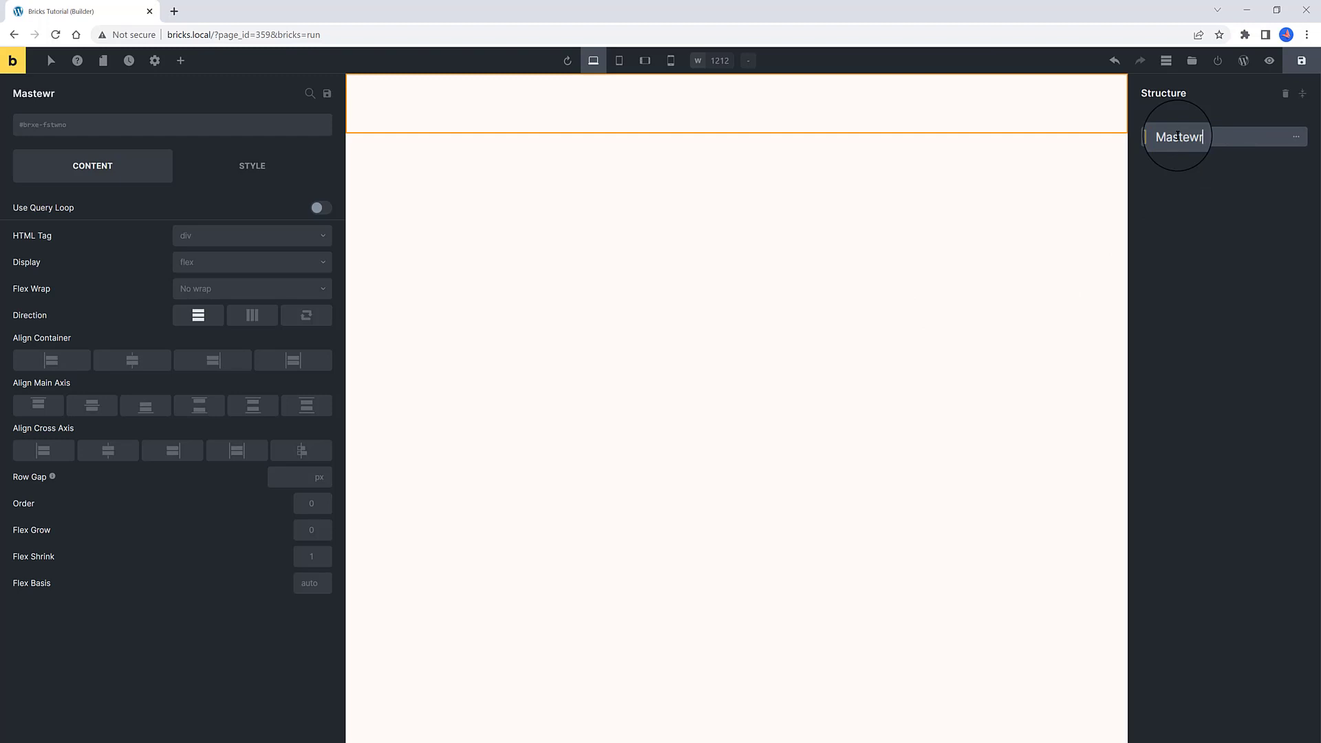
key(BackSpace)
key(BackSpace)
text(r Container)
key(Return)
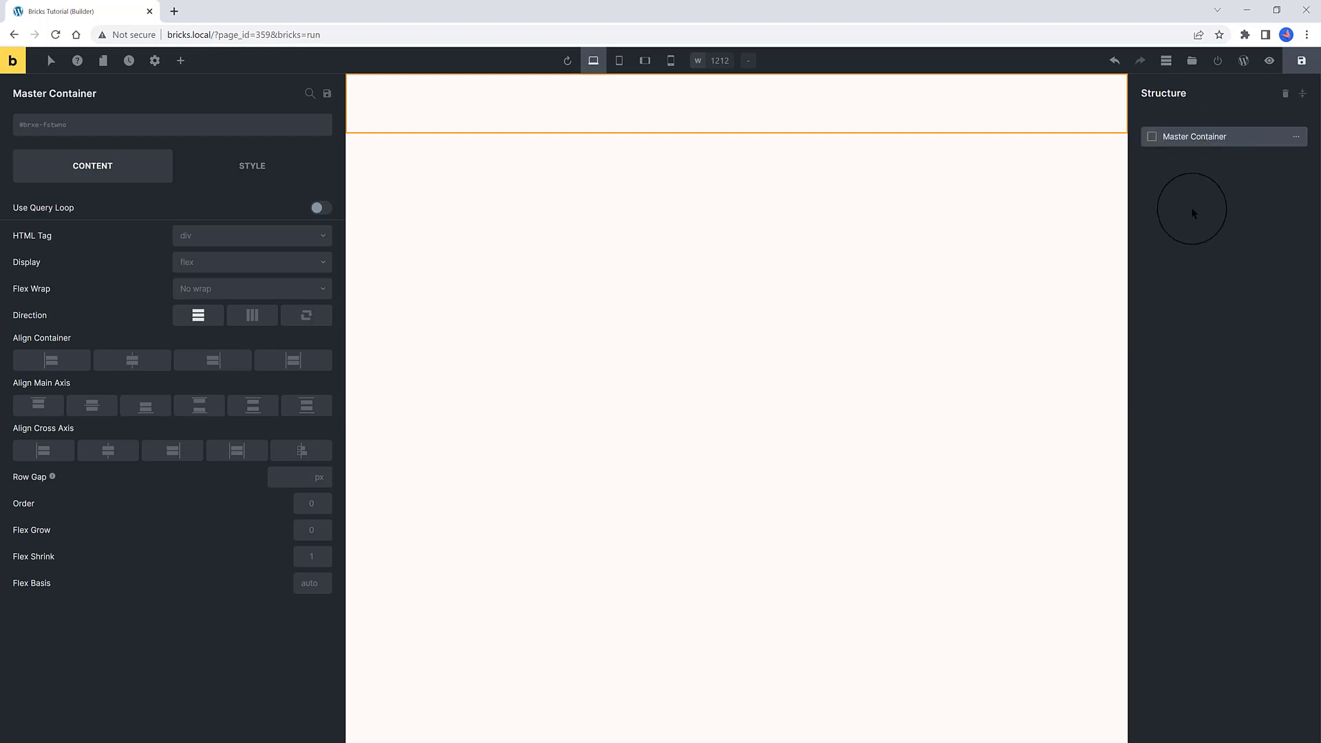
Add a container with a heading inside Master Container, plus a second container named 'CTA'
click(1227, 136)
click(255, 177)
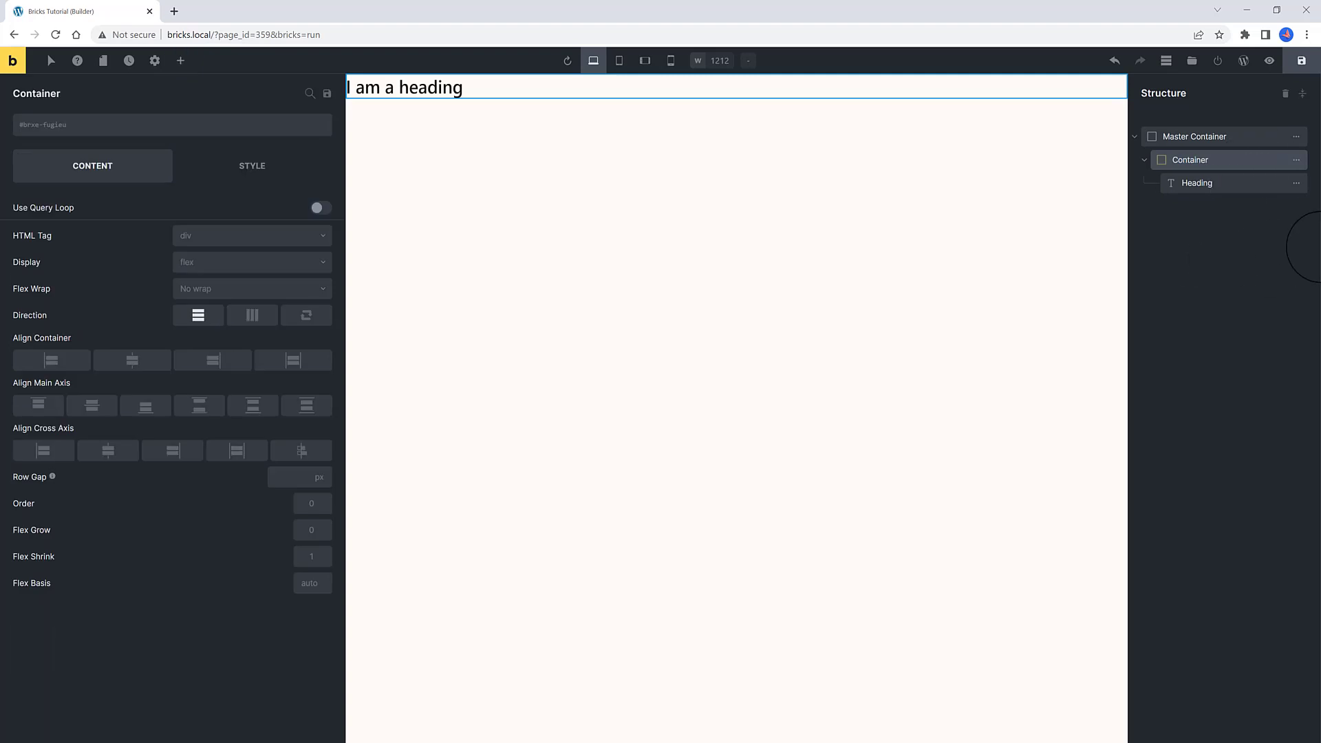
click(181, 60)
click(98, 192)
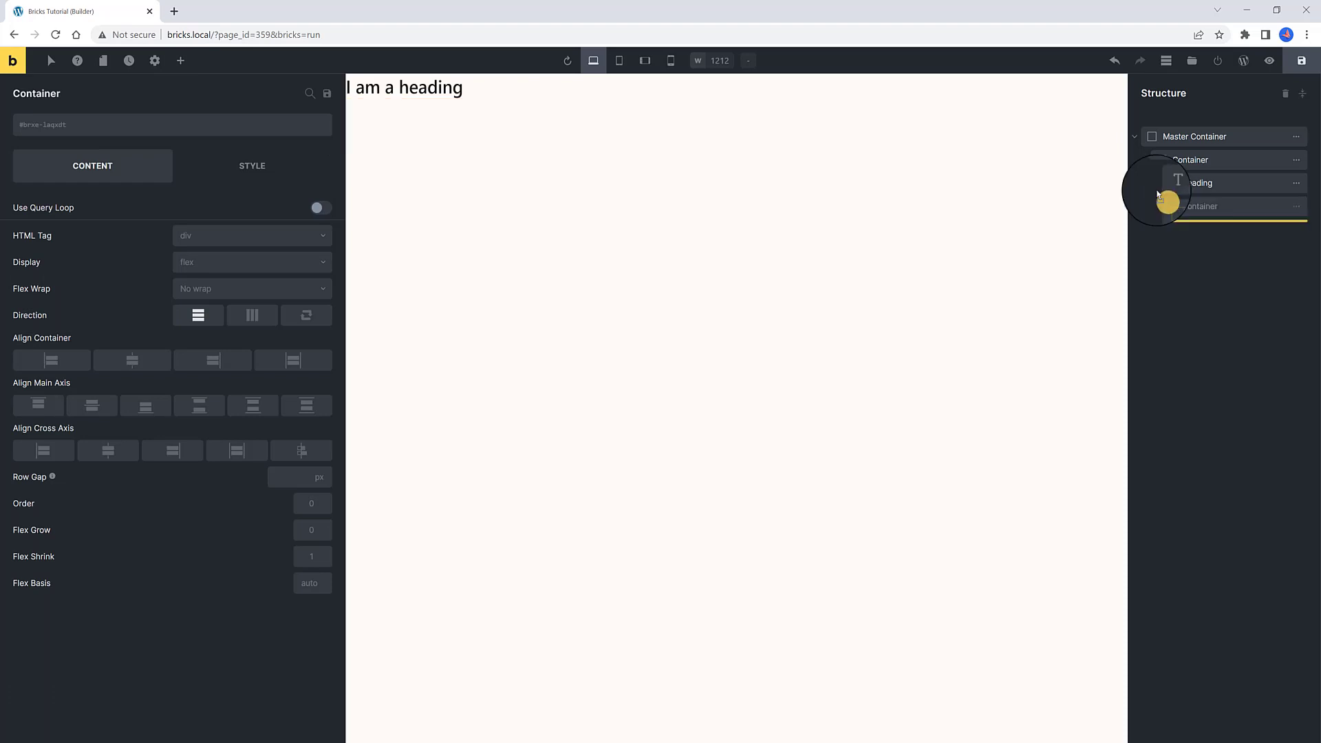
double_click(1194, 207)
text(CTA)
key(Return)
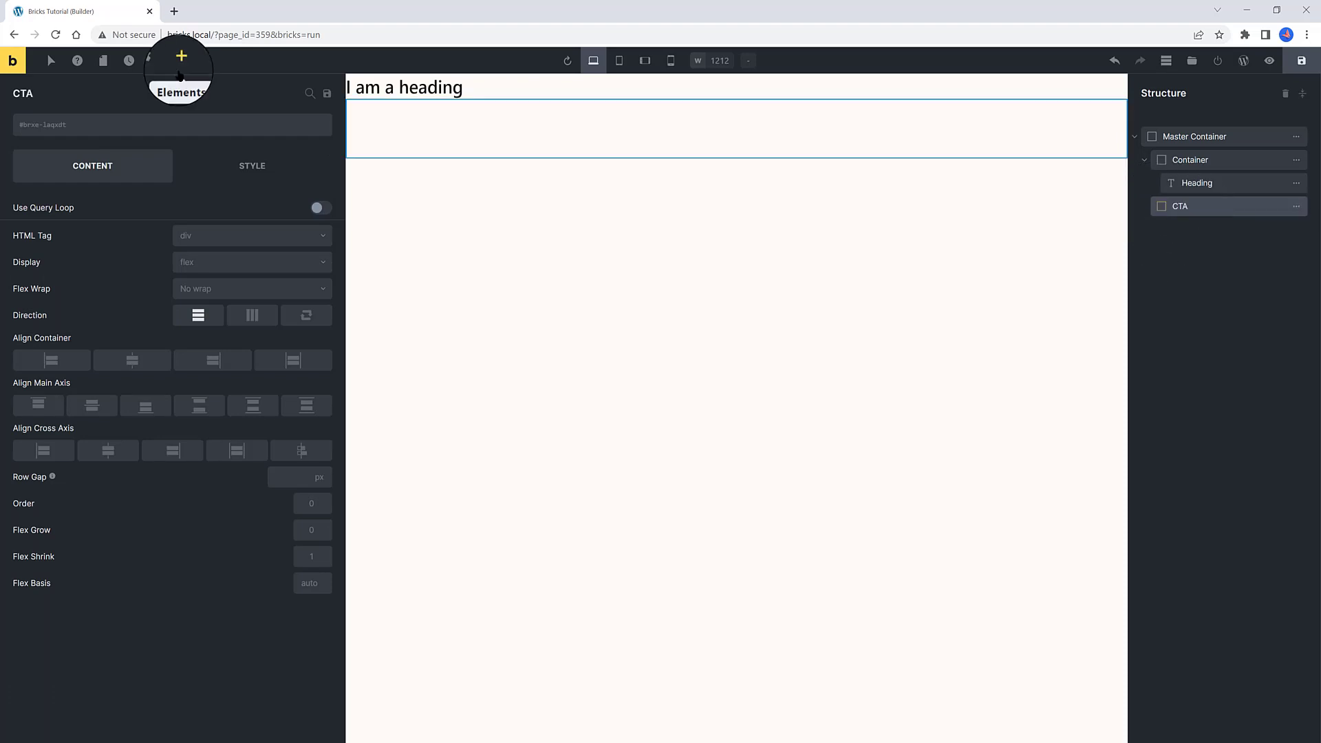
Fill the CTA container with three buttons
click(178, 62)
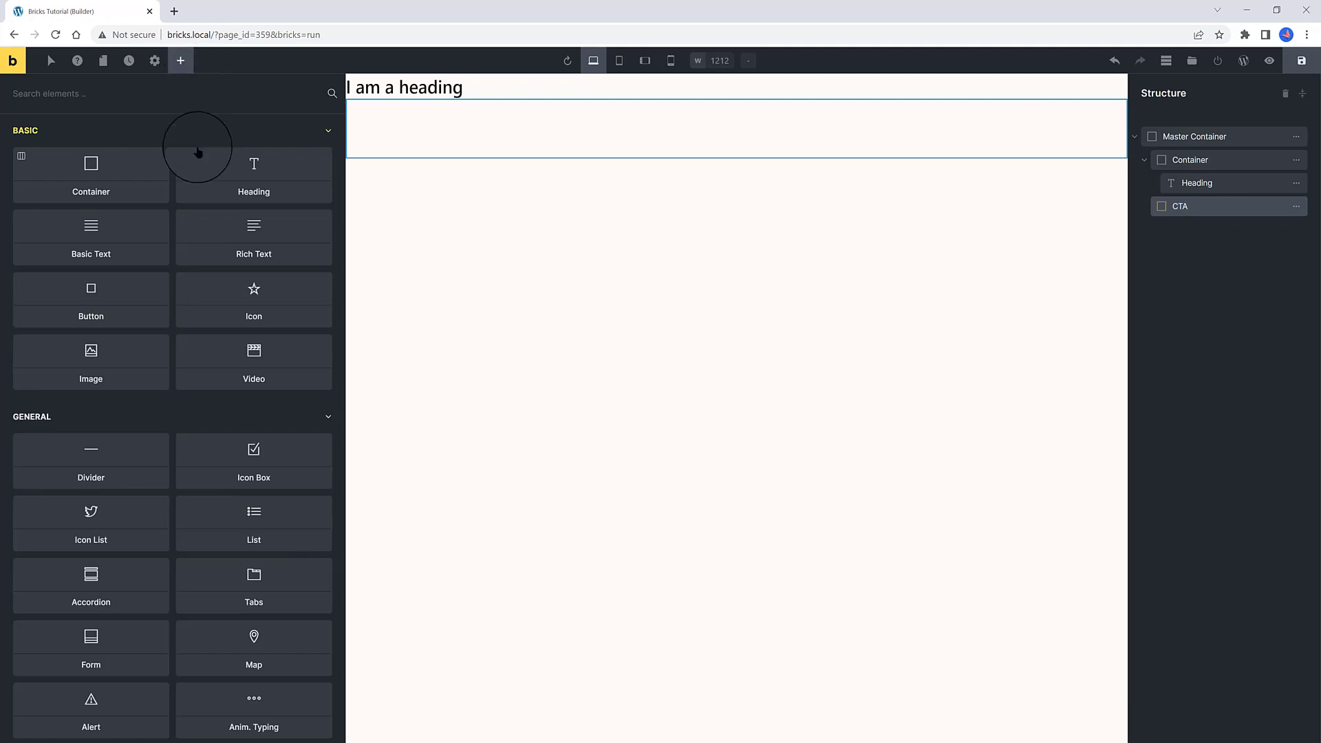
click(113, 287)
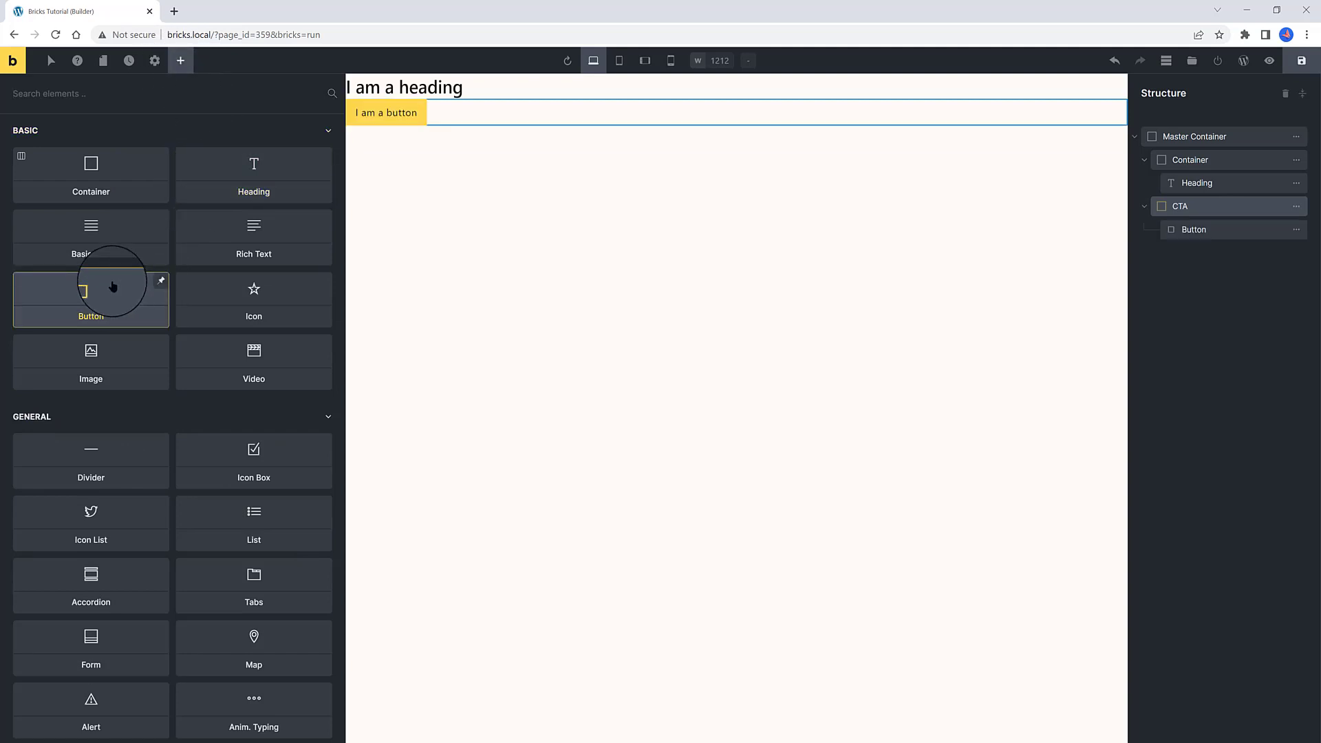
click(113, 301)
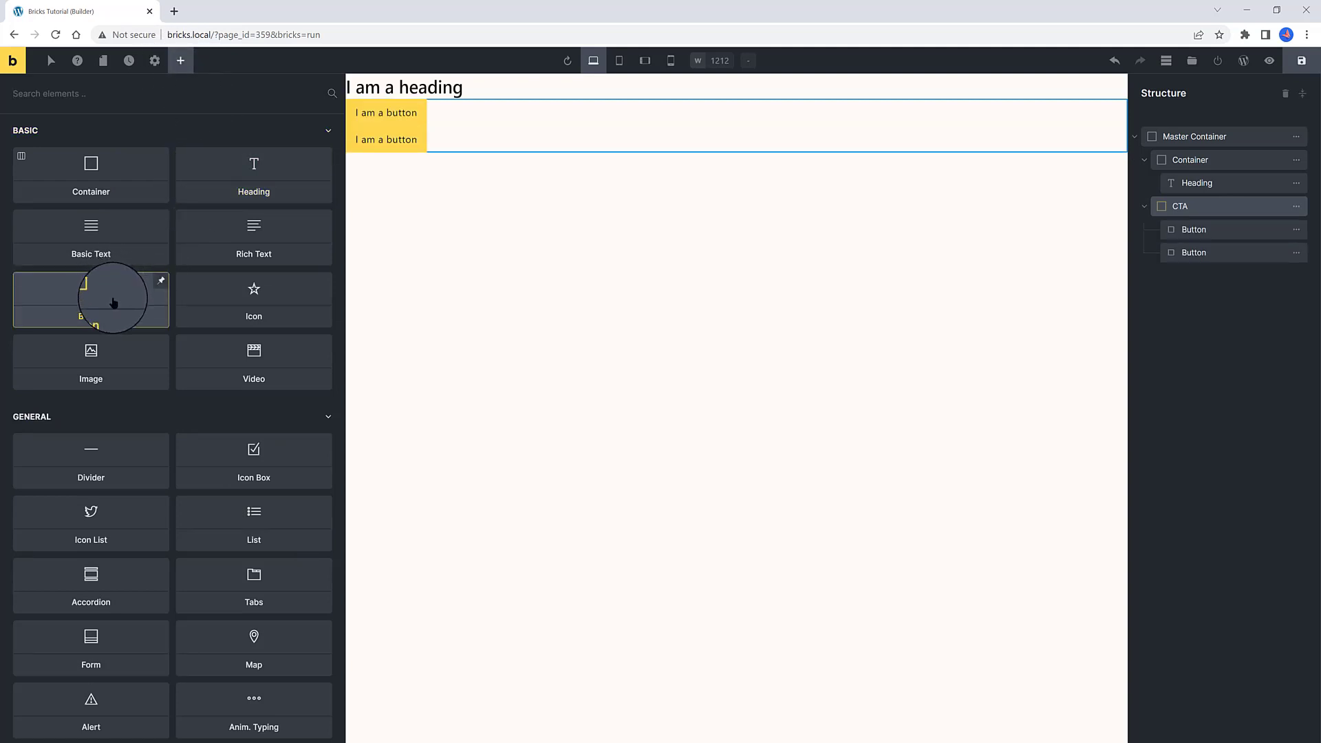
click(116, 304)
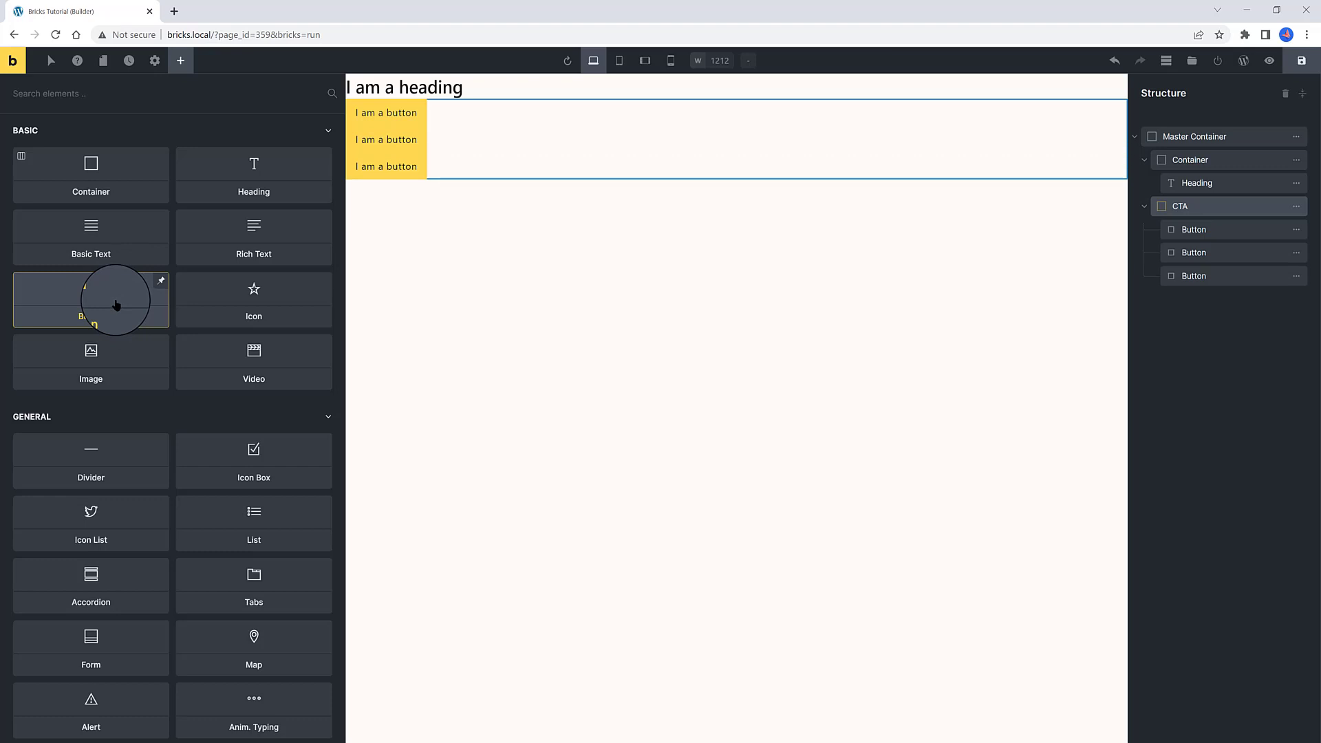
Rename the second button in CTA to 'Button 2'
click(1190, 253)
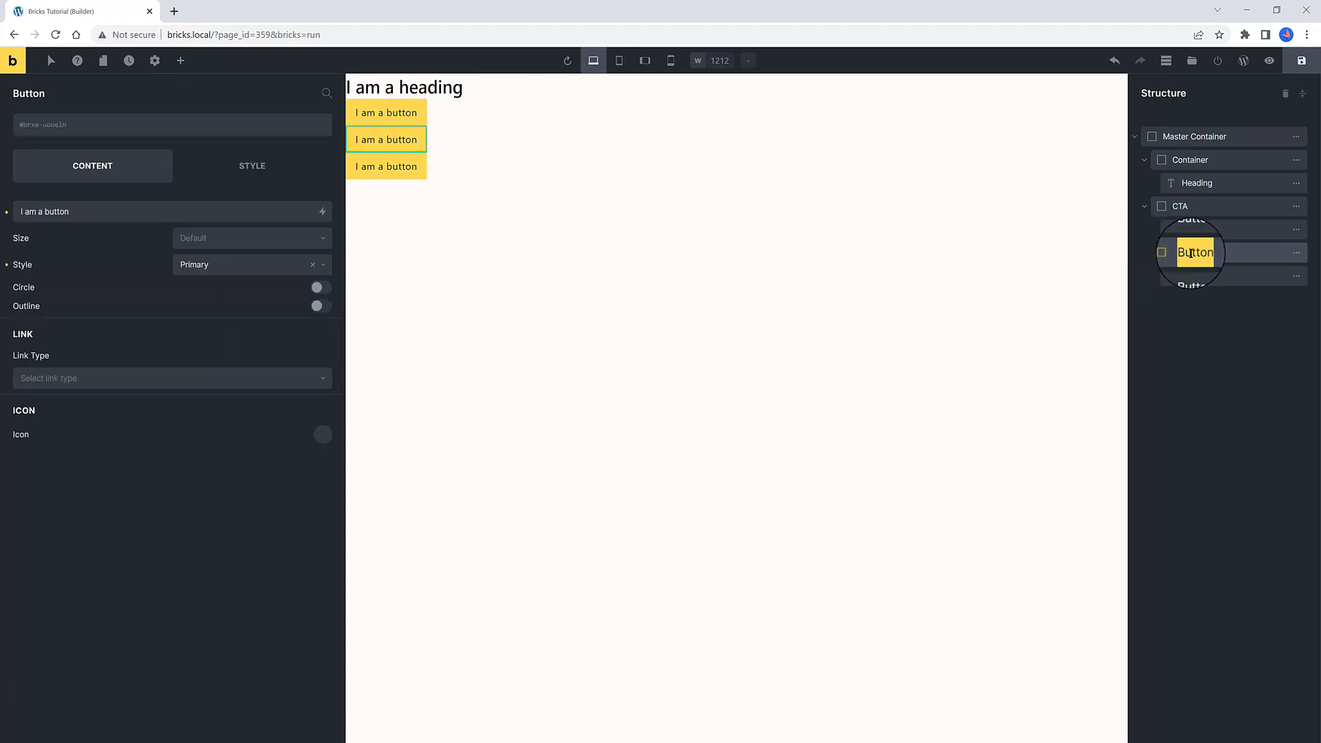
text(Button )
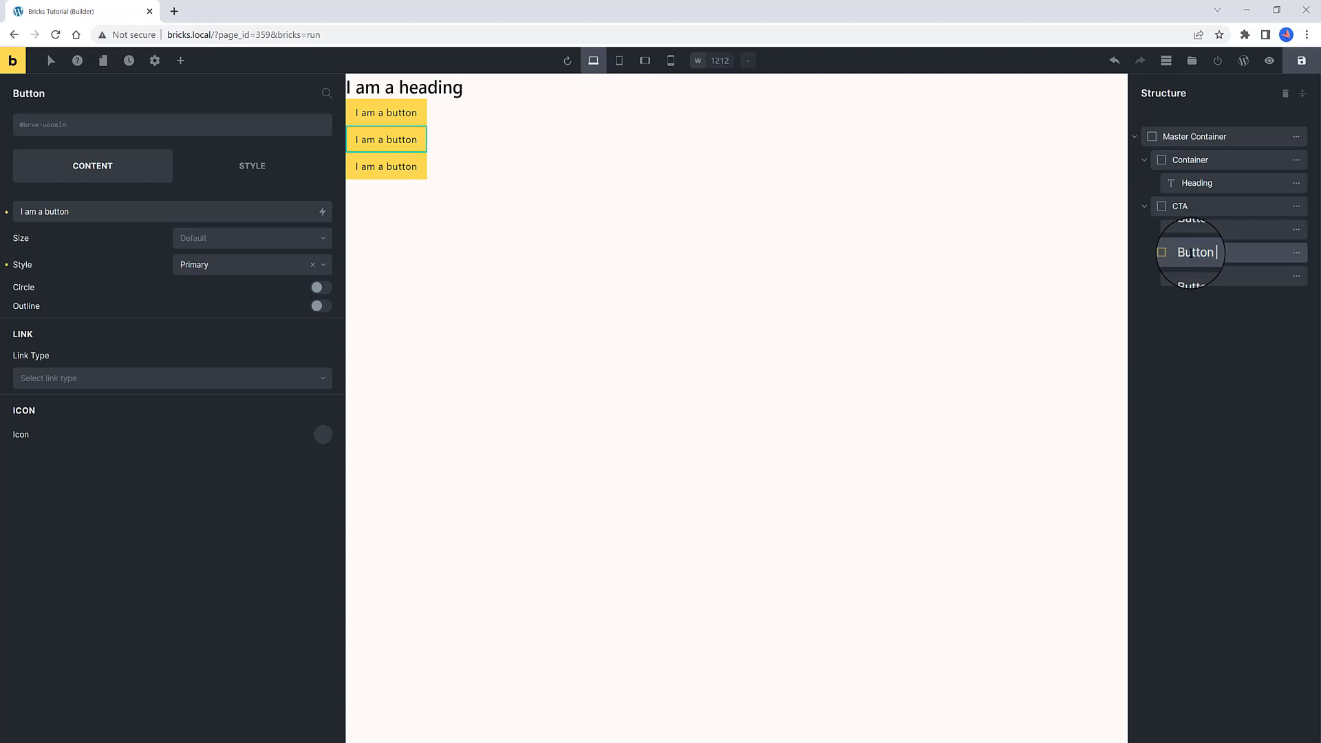
text(2)
key(Return)
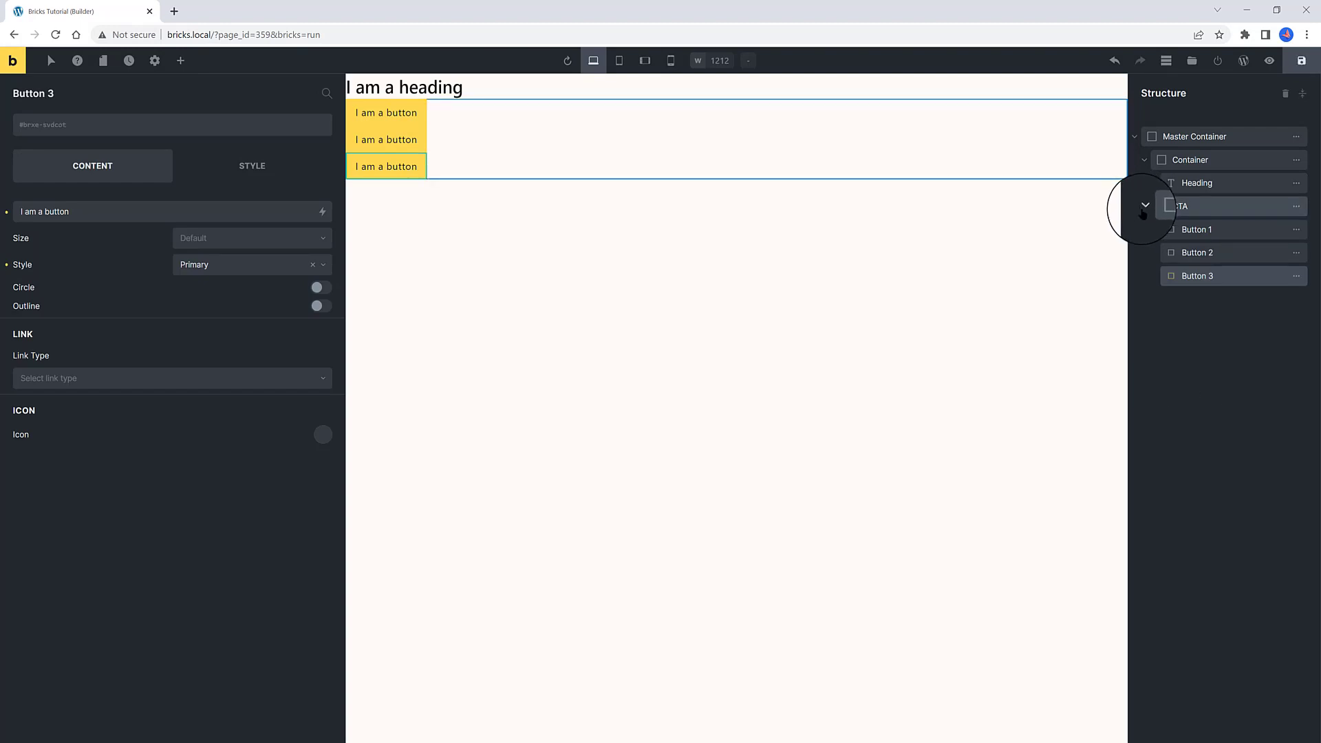
Duplicate the CTA container with its three buttons to form the CTA Bottom group
click(1145, 206)
click(1199, 207)
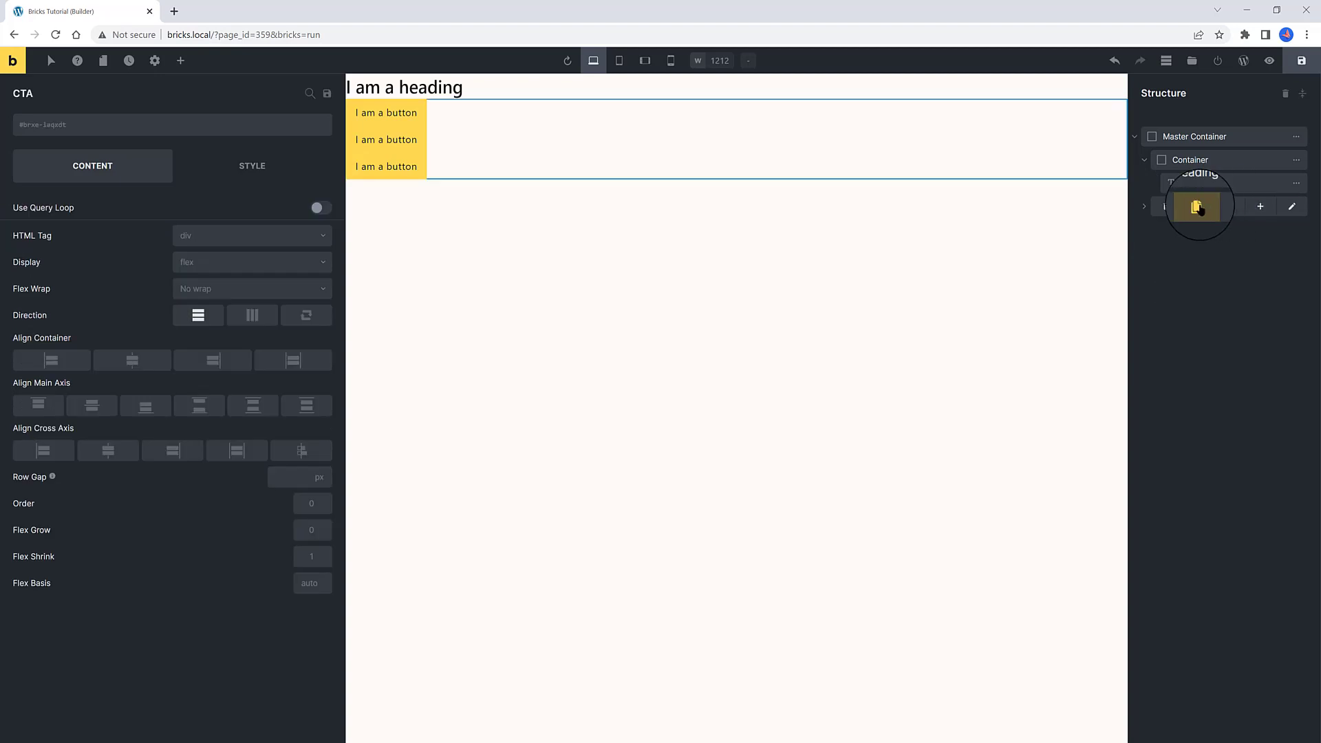
click(1198, 208)
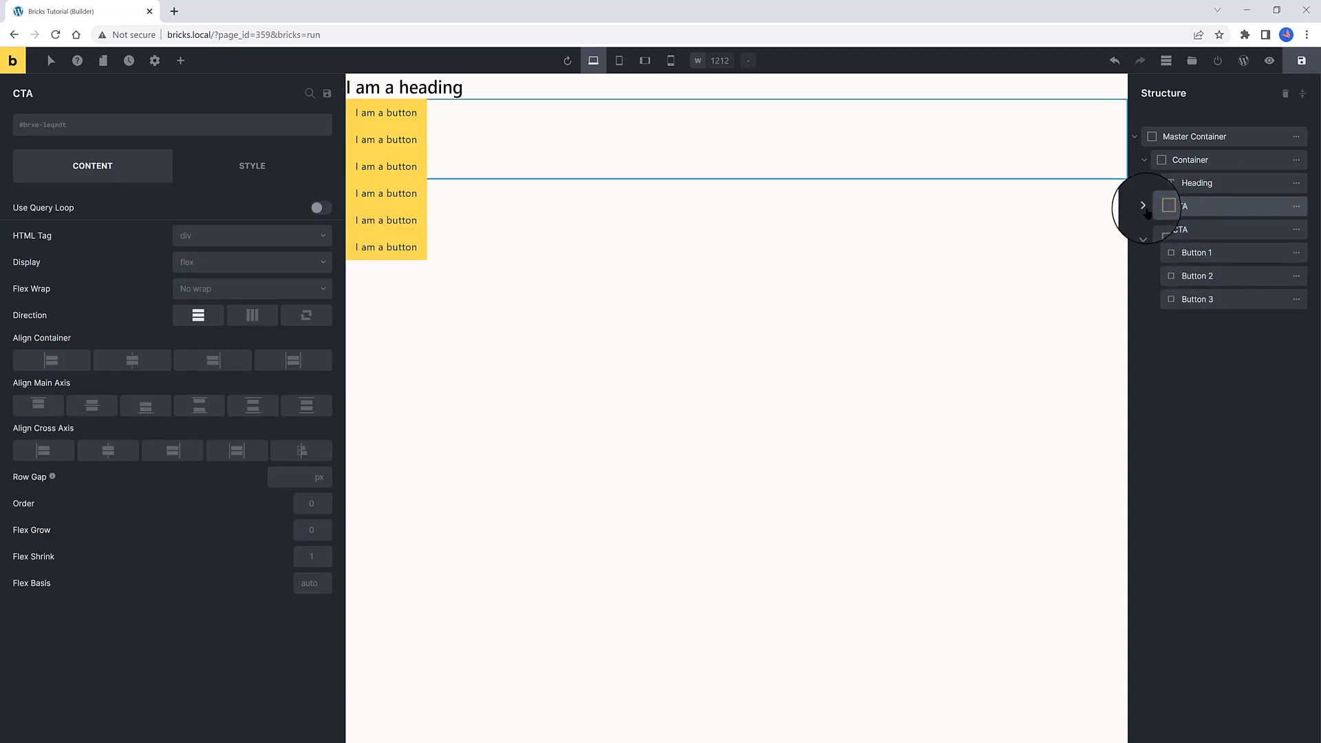
click(1144, 205)
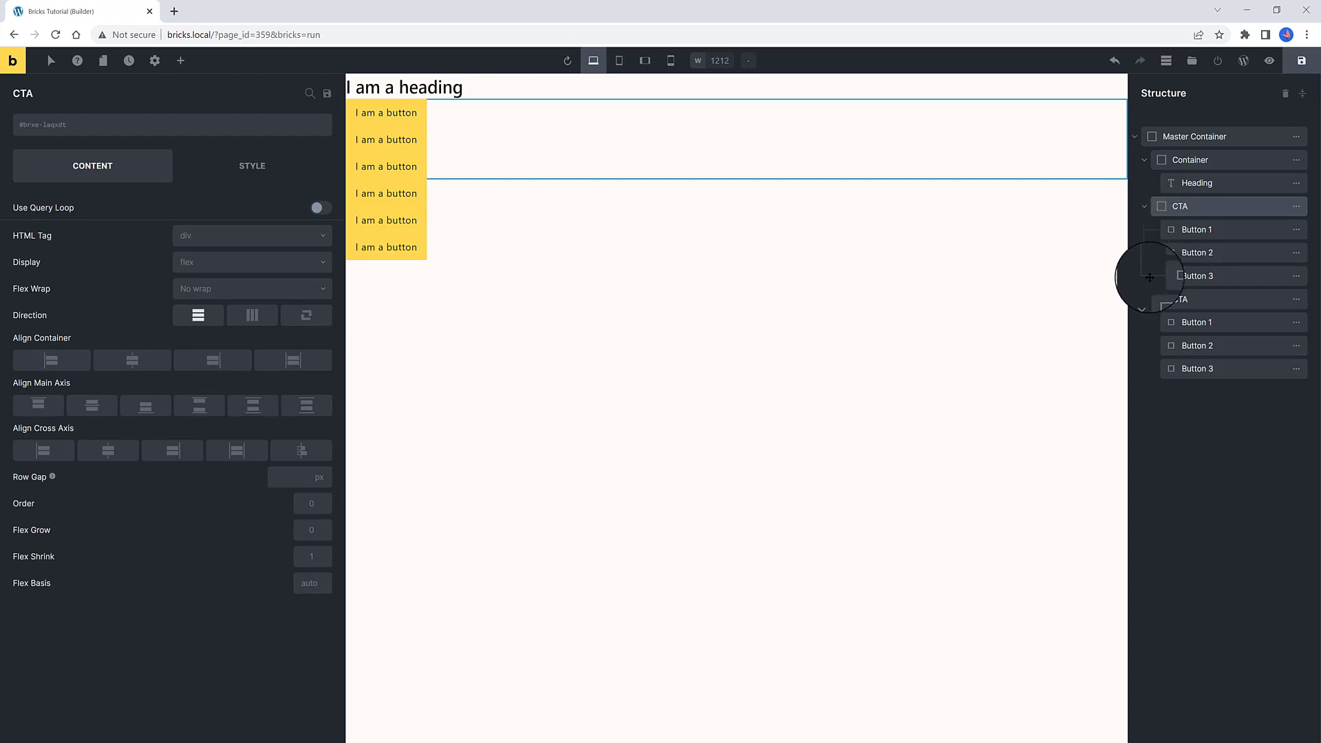
click(1144, 299)
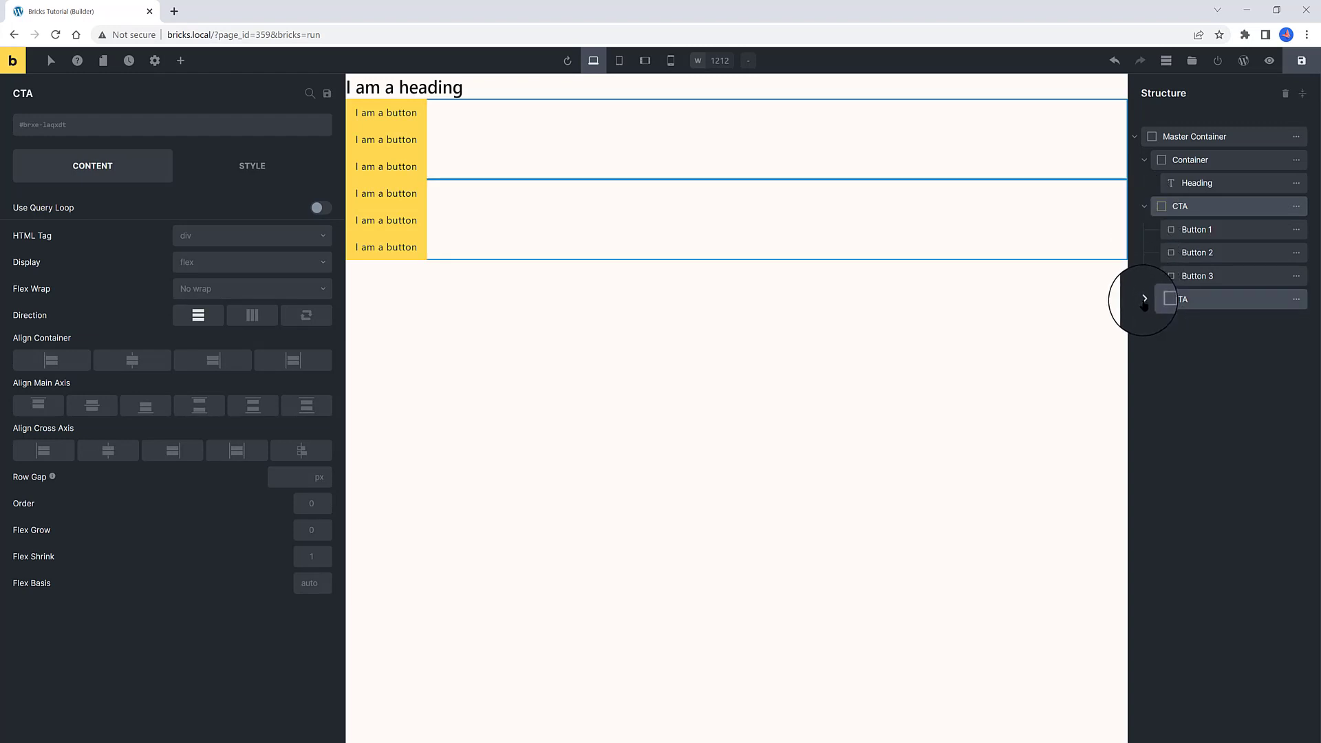
click(1144, 299)
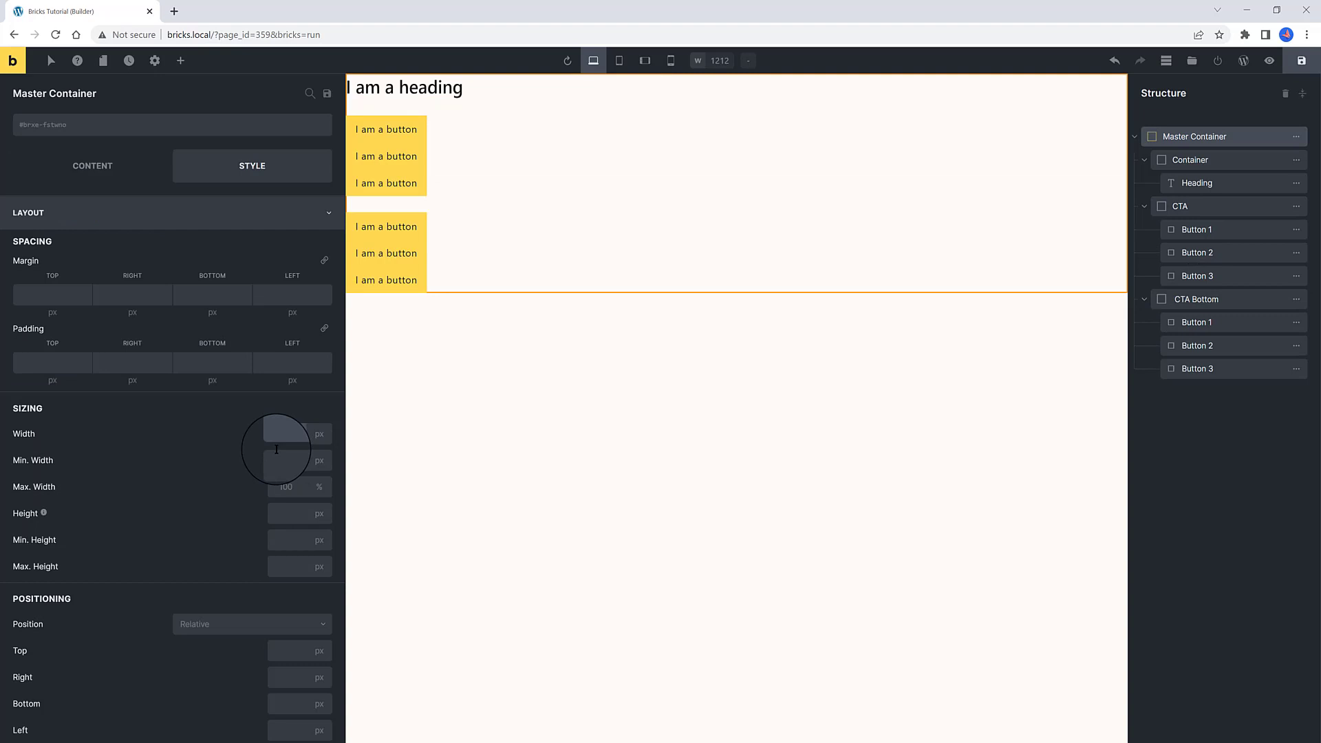
Set the Master Container width to 100%
click(316, 434)
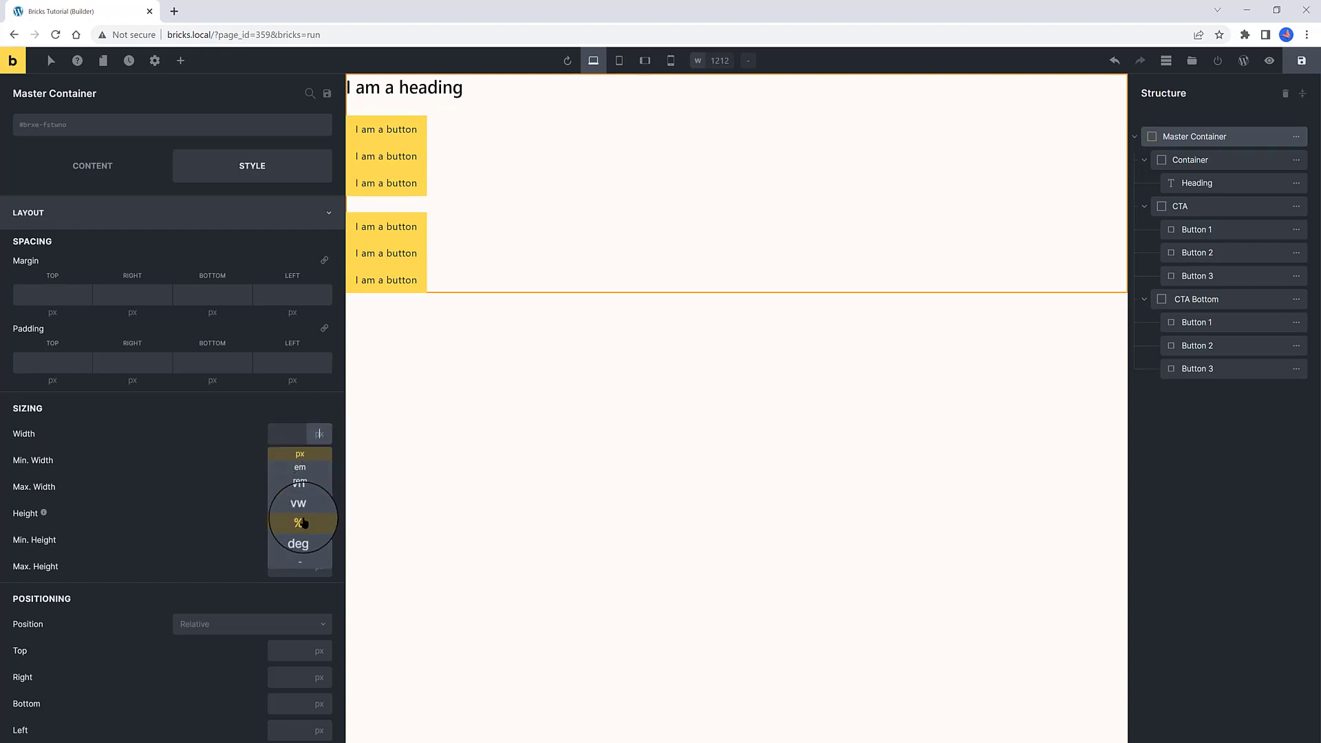
click(297, 523)
click(272, 435)
text(100)
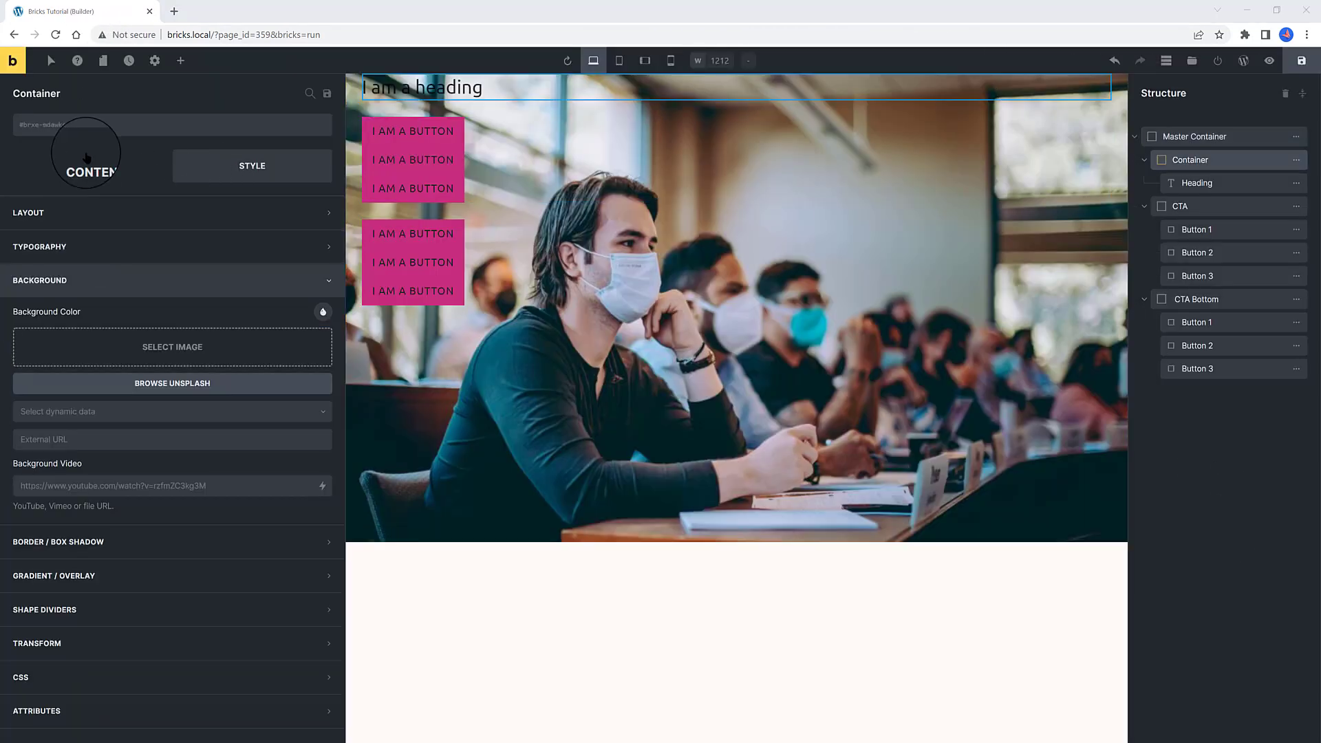
Centre the hero's heading and buttons, and lay the top CTA buttons out in a row
click(83, 159)
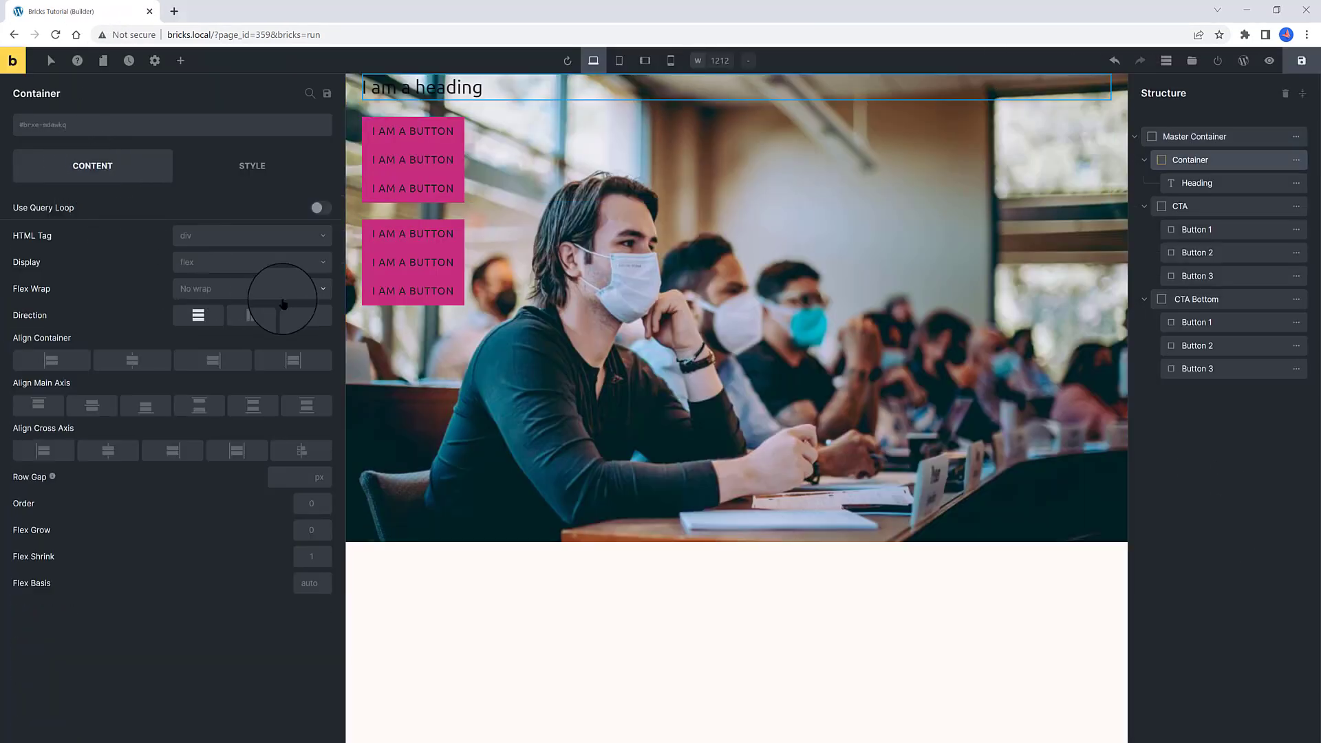
click(253, 323)
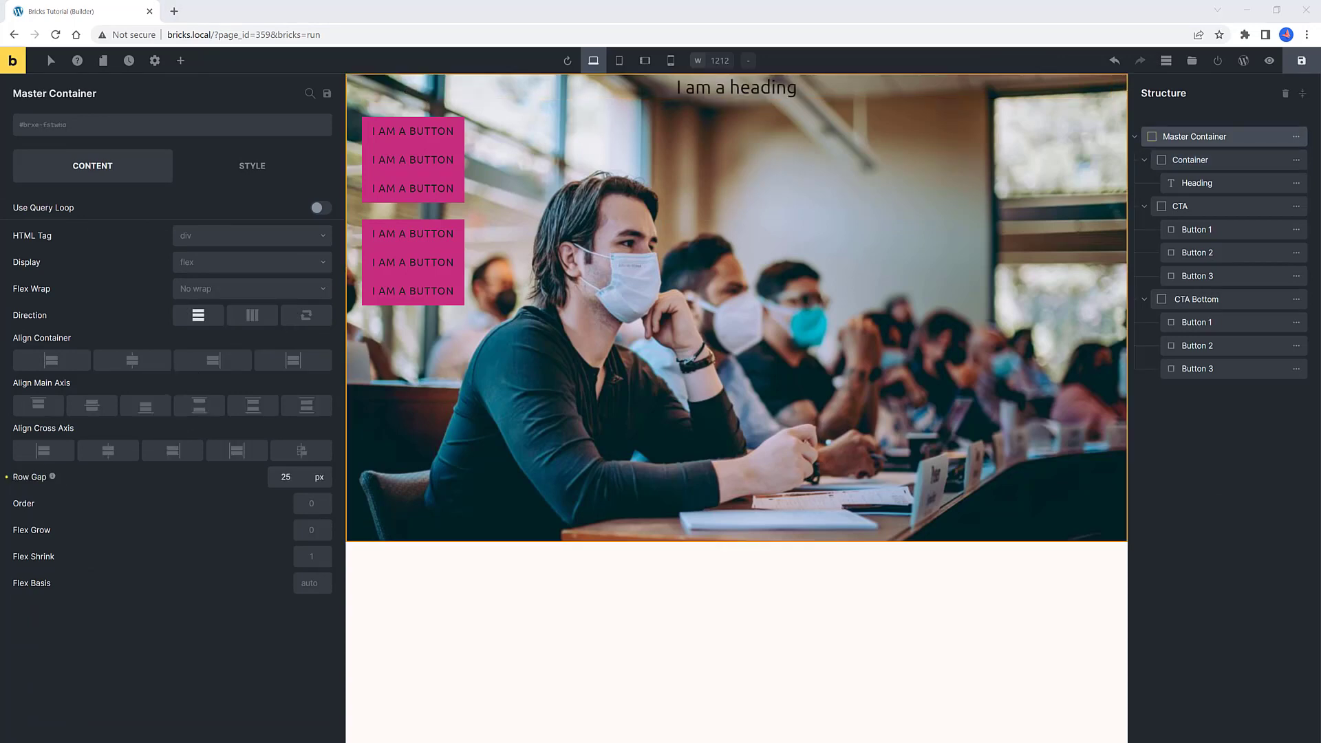
click(132, 360)
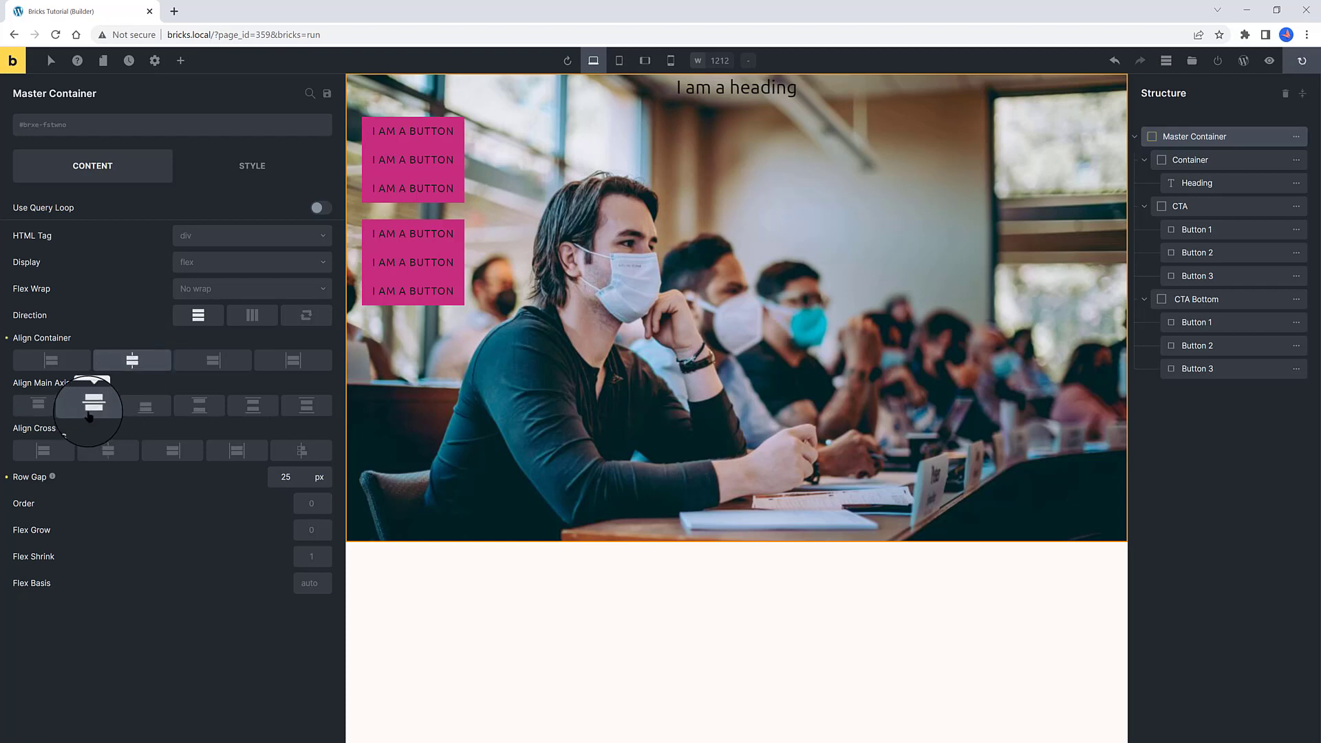
click(89, 404)
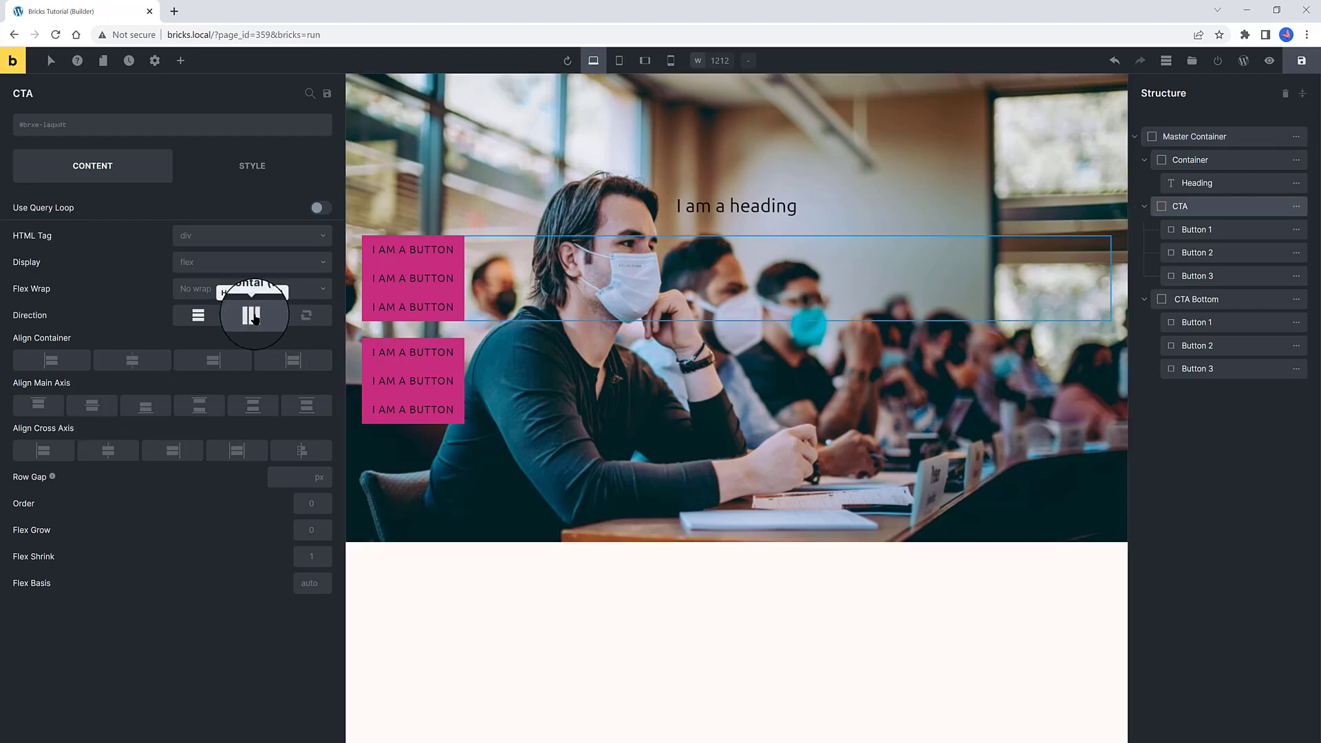
click(252, 315)
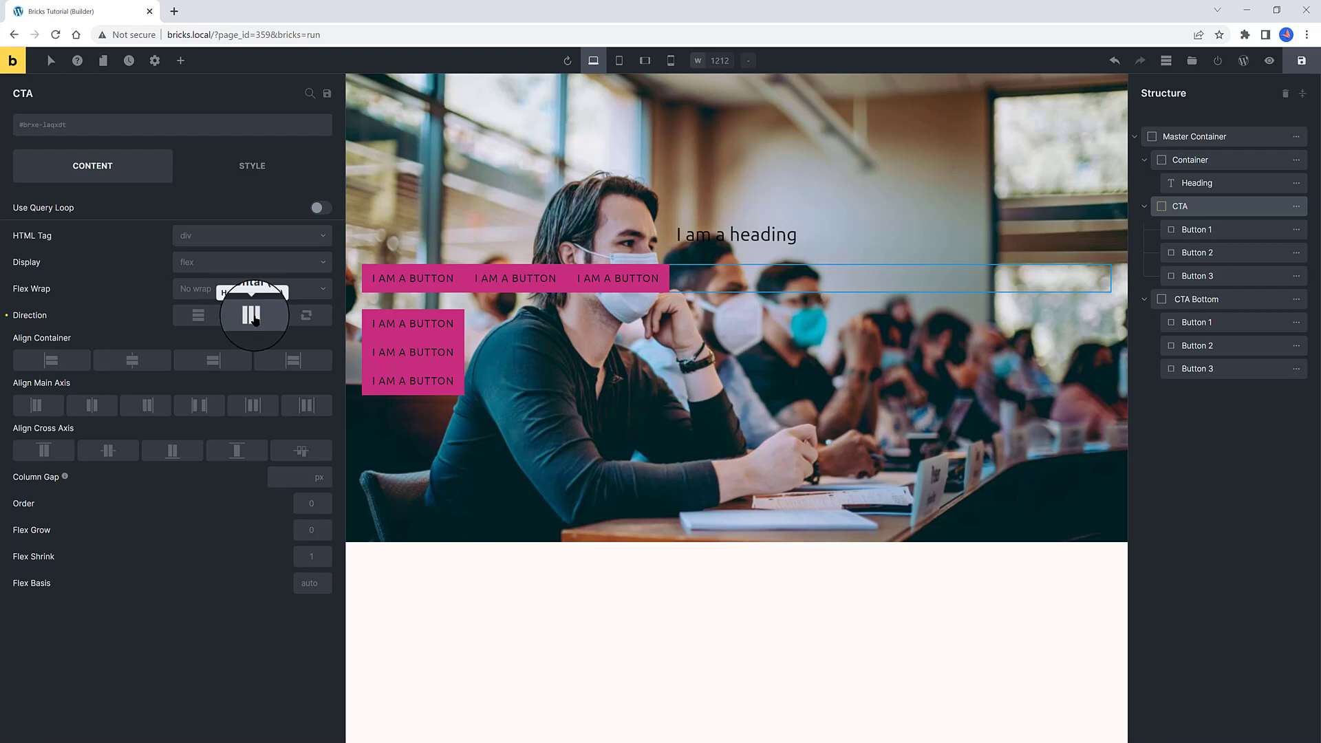
Centre the CTA buttons on both the main and cross axes with a 35 px column gap
click(95, 409)
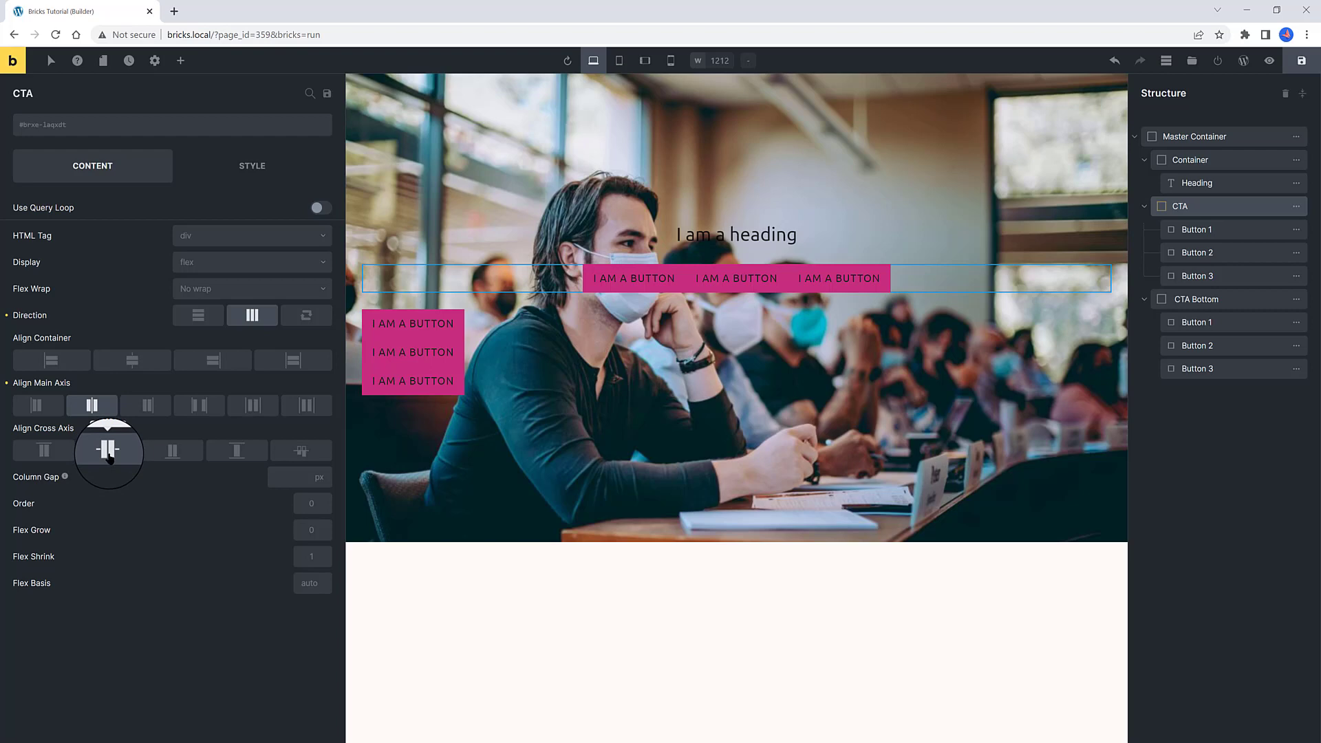
click(108, 451)
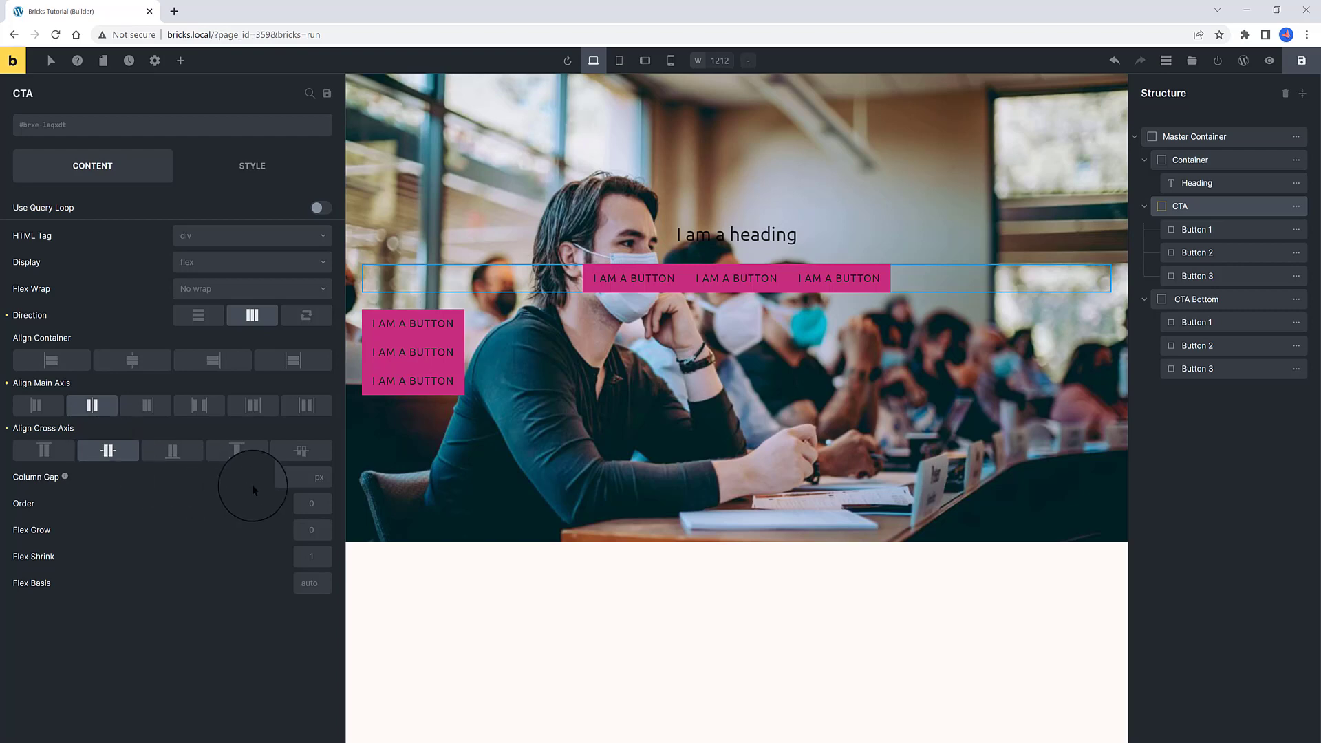
click(296, 475)
text(35)
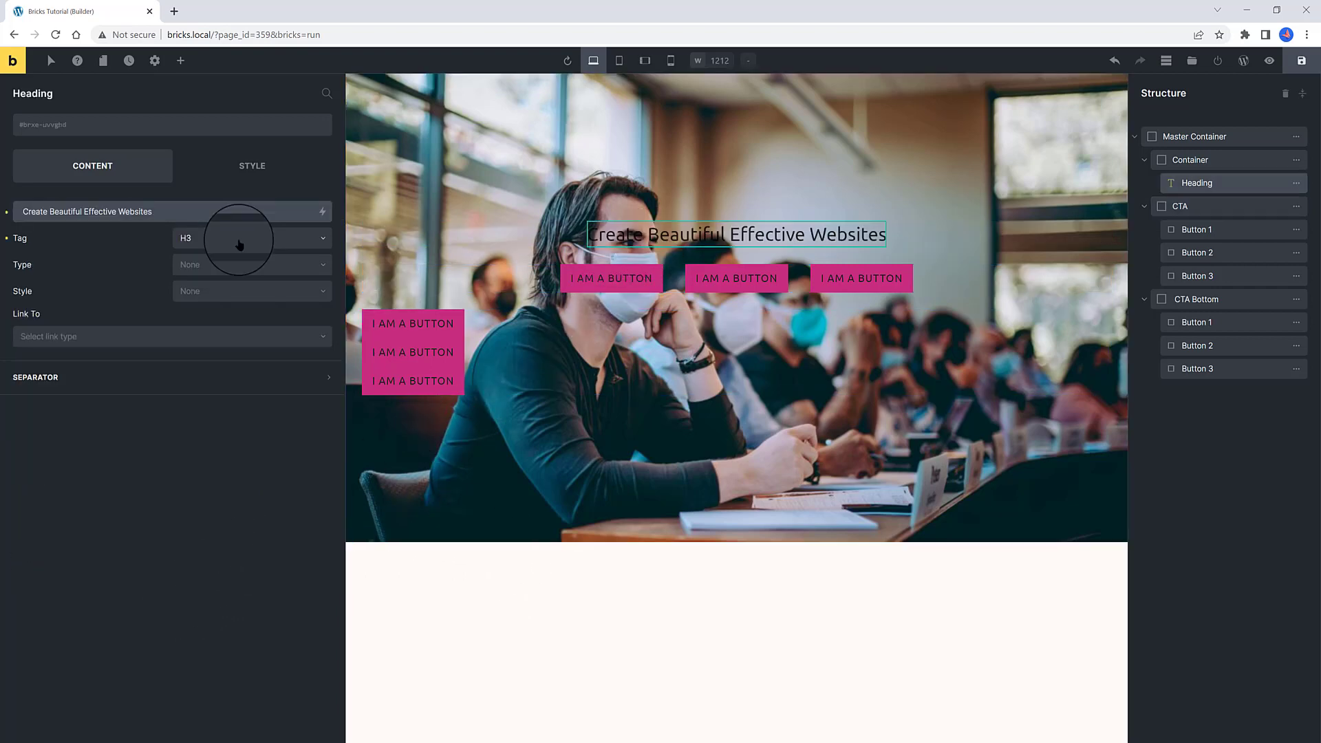
Make the heading an H1, save, and set its font size to 45
click(236, 237)
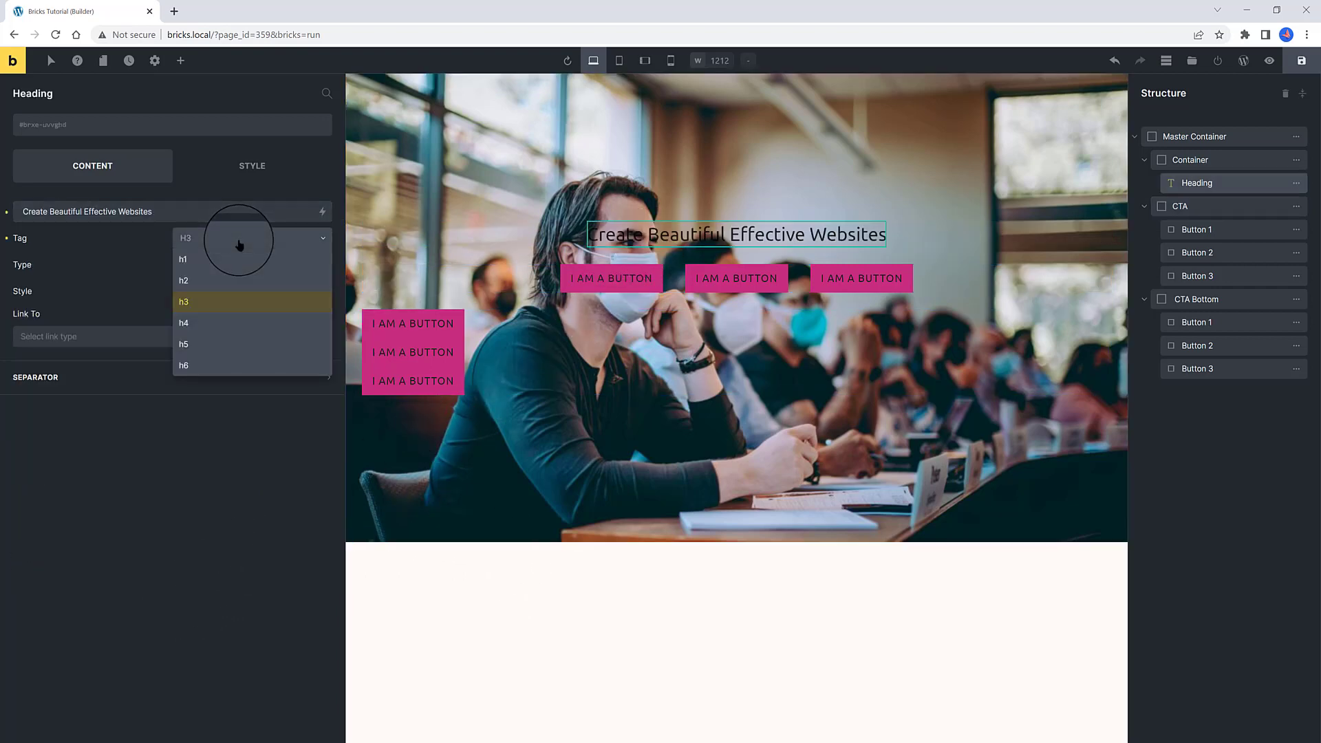
click(227, 260)
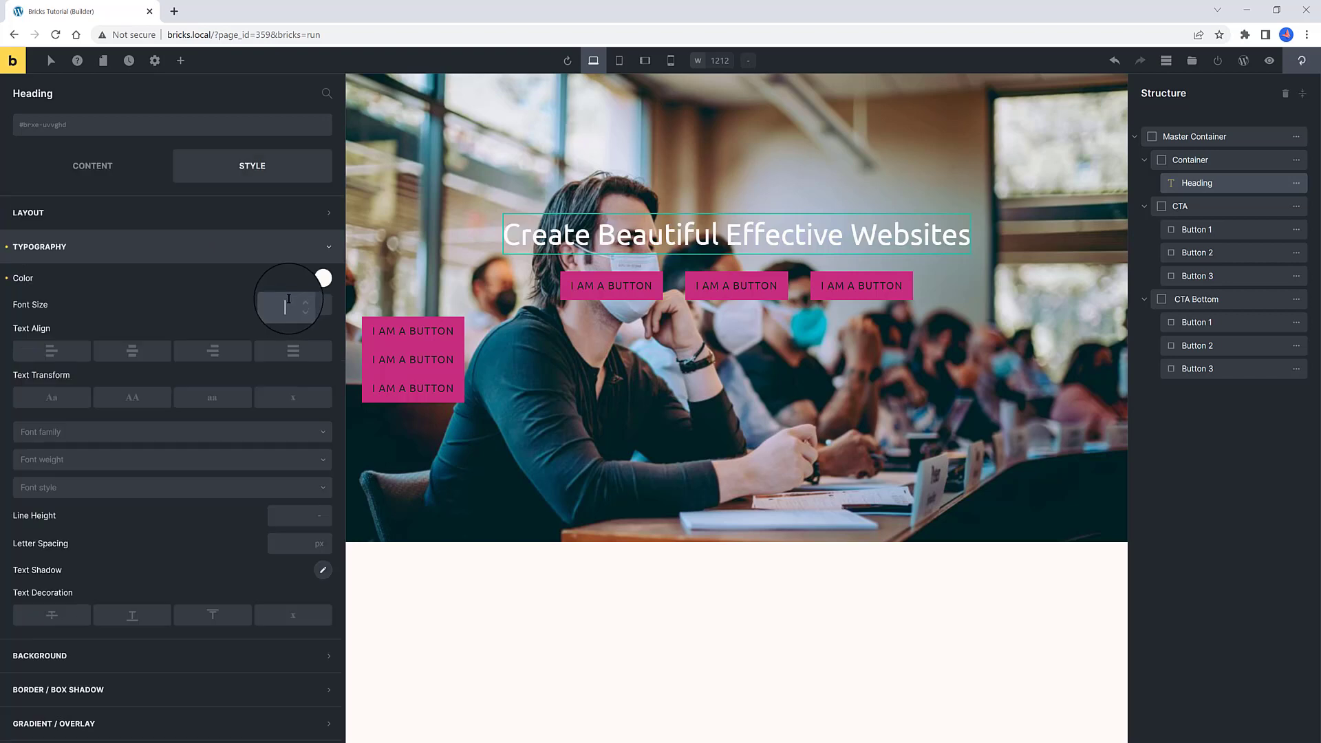
key(ctrl+s)
text(45)
click(571, 284)
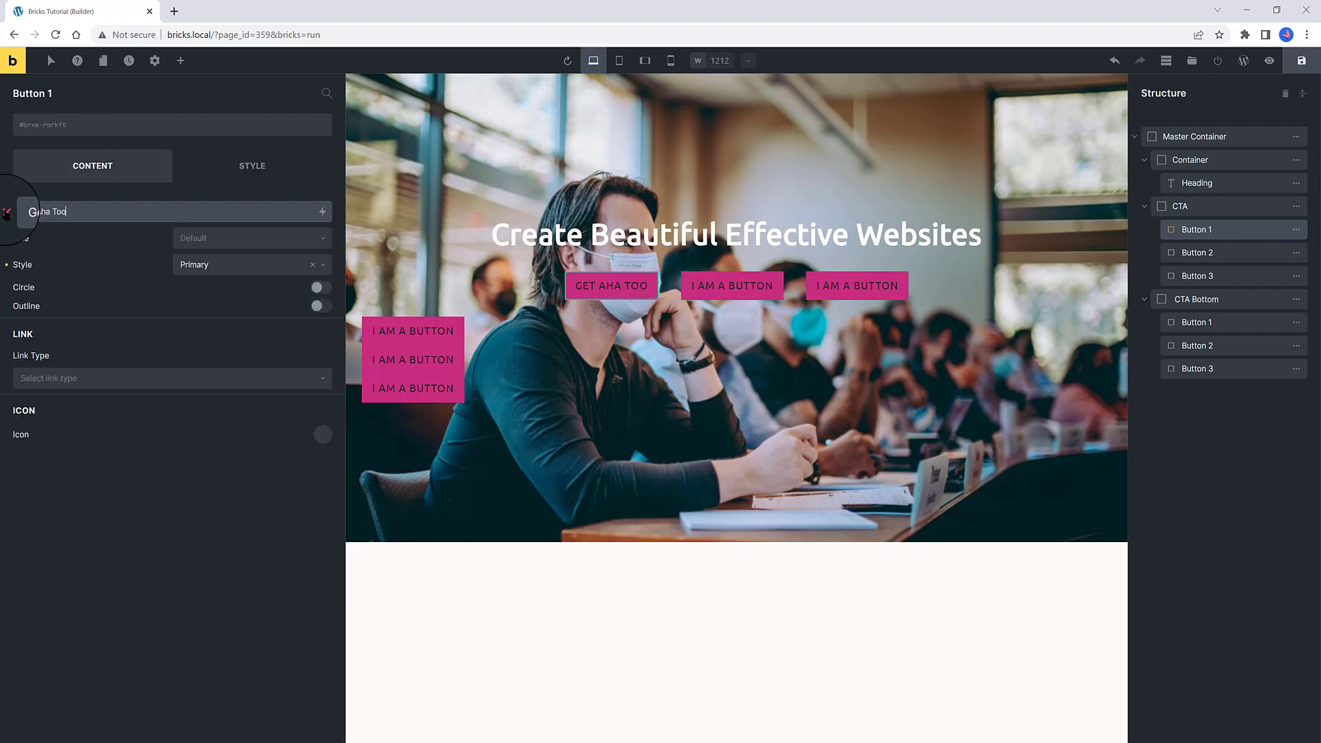
Edit the second button's label and raise the first button's right padding to 22
click(727, 287)
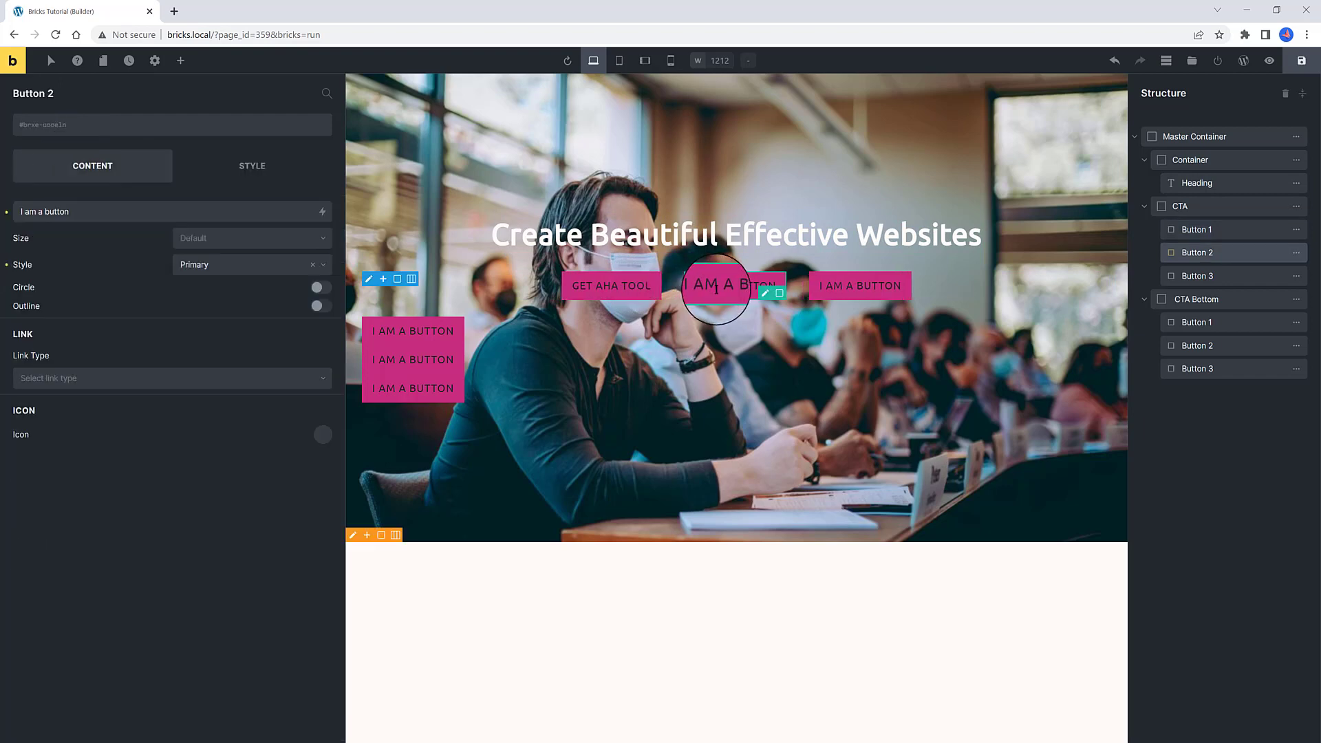
click(711, 287)
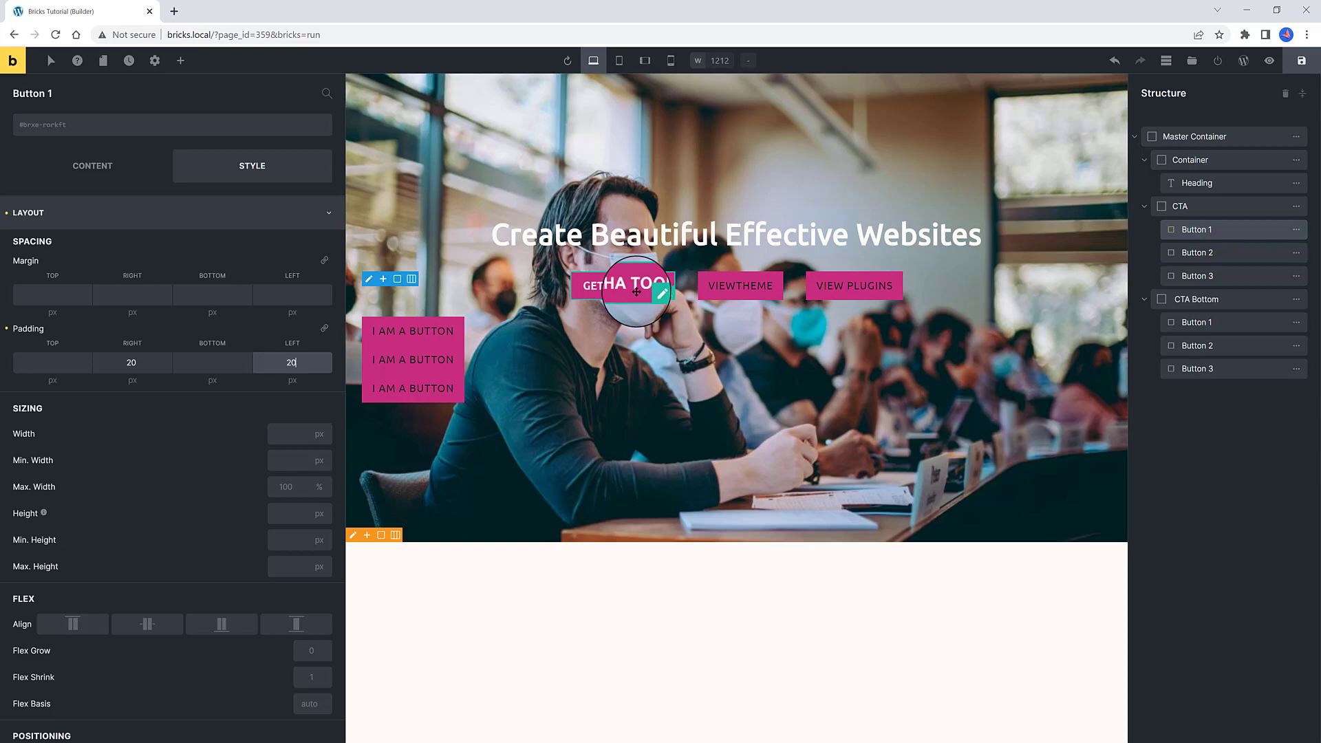
click(145, 367)
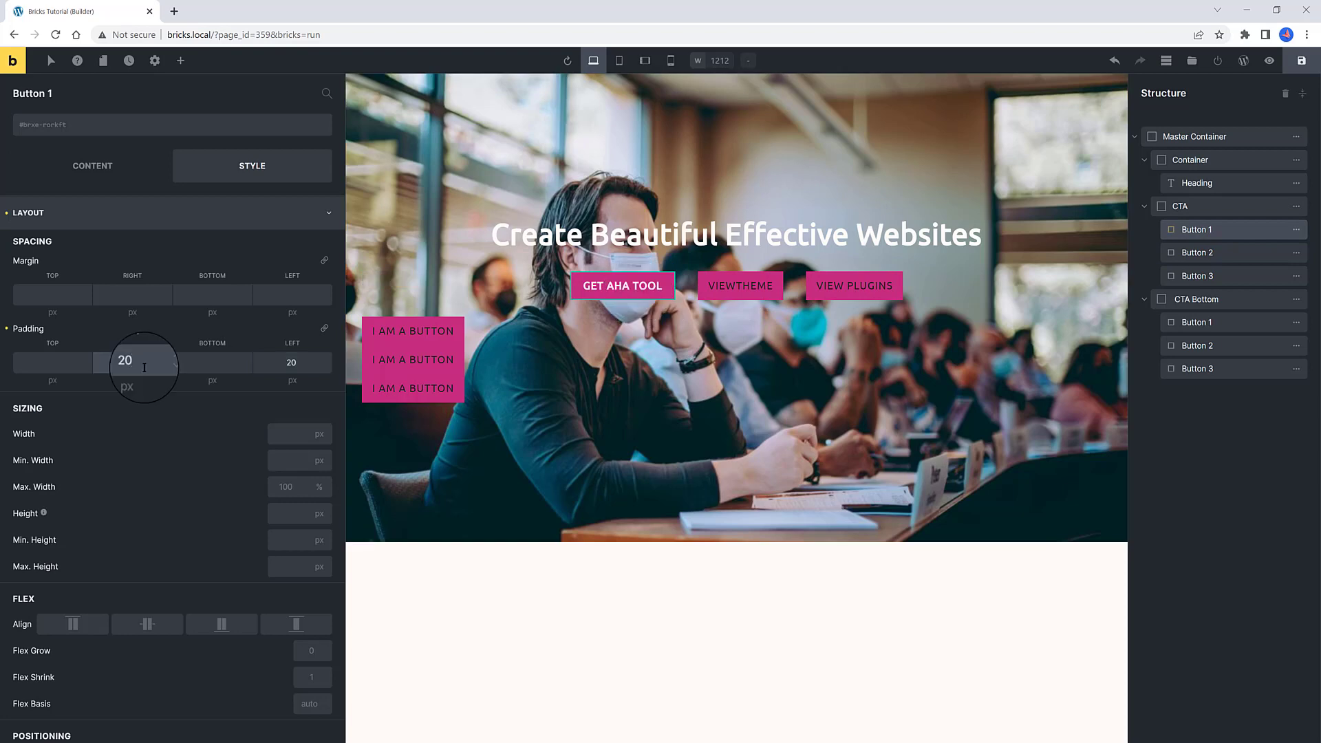
key(Up)
key(Up)
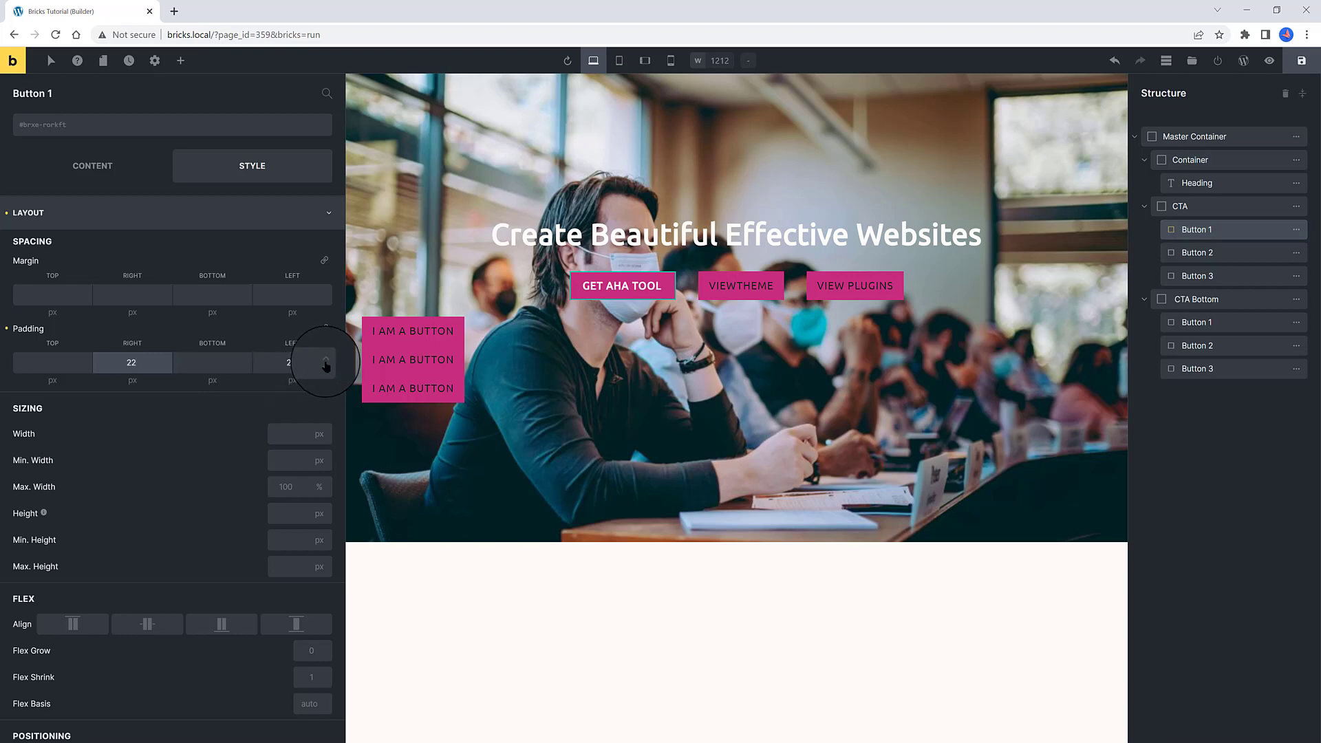
click(327, 366)
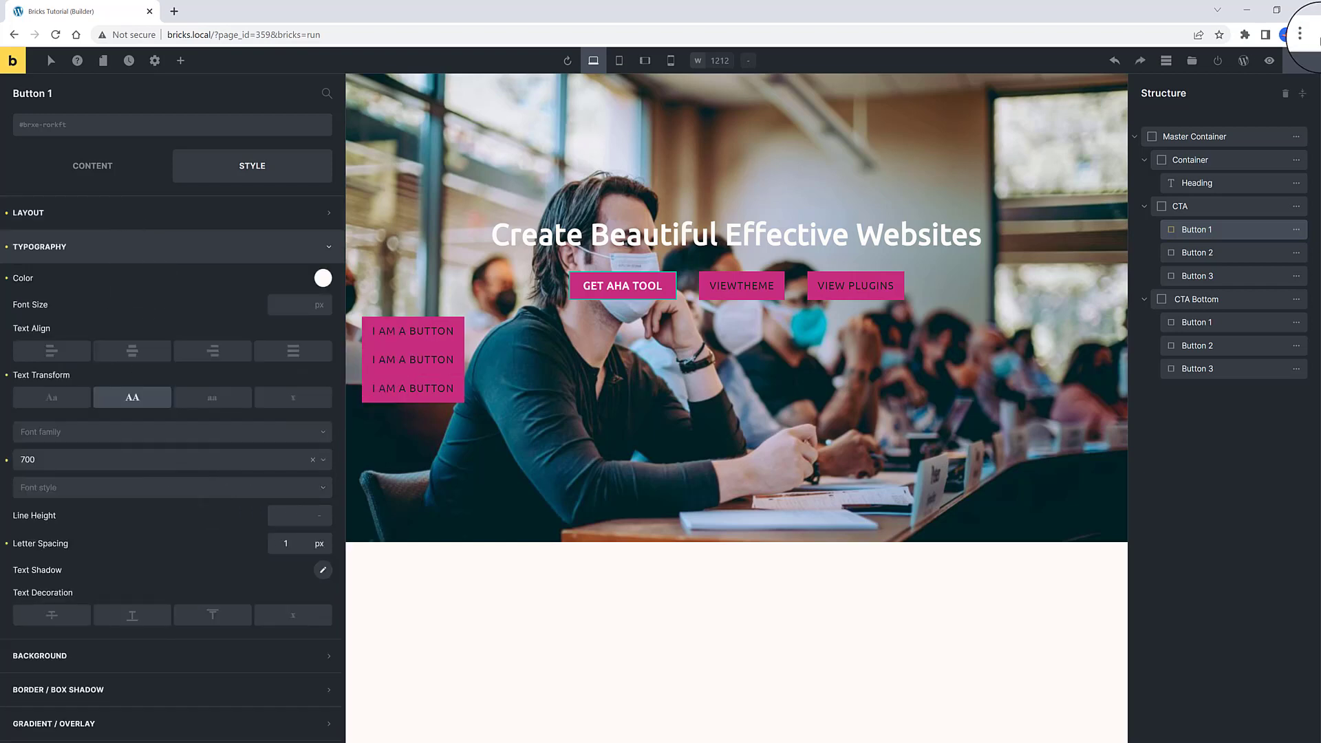
Copy the GET AHA TOOL button's styles and paste them onto VIEWTHEME and VIEW PLUGINS
right_click(609, 285)
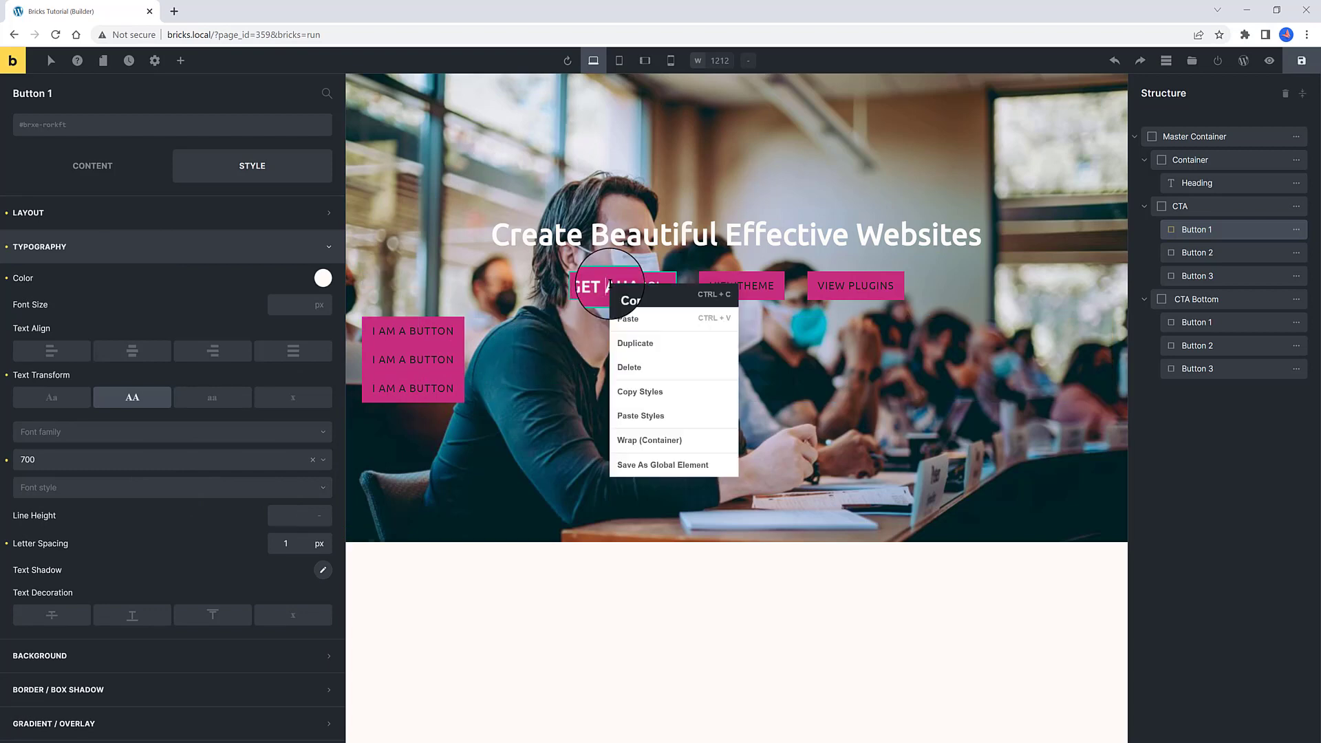
click(640, 392)
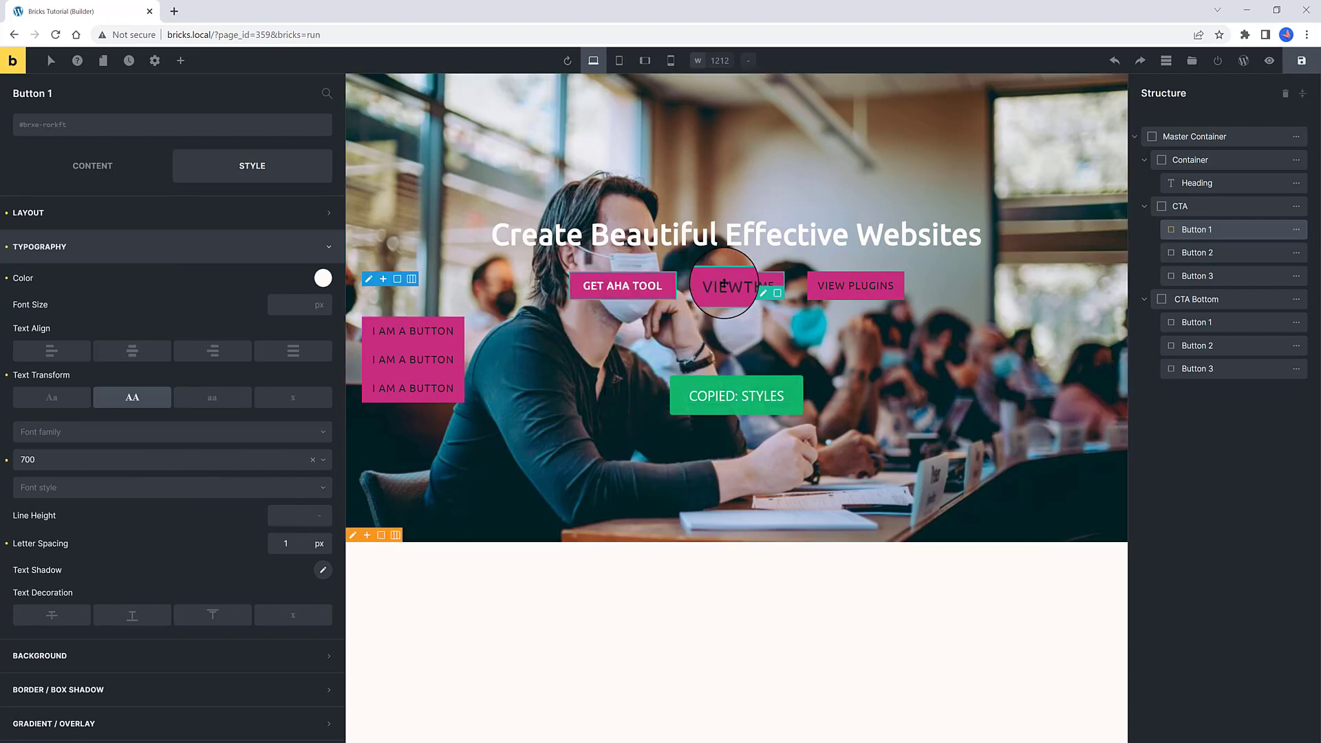
right_click(724, 284)
click(770, 411)
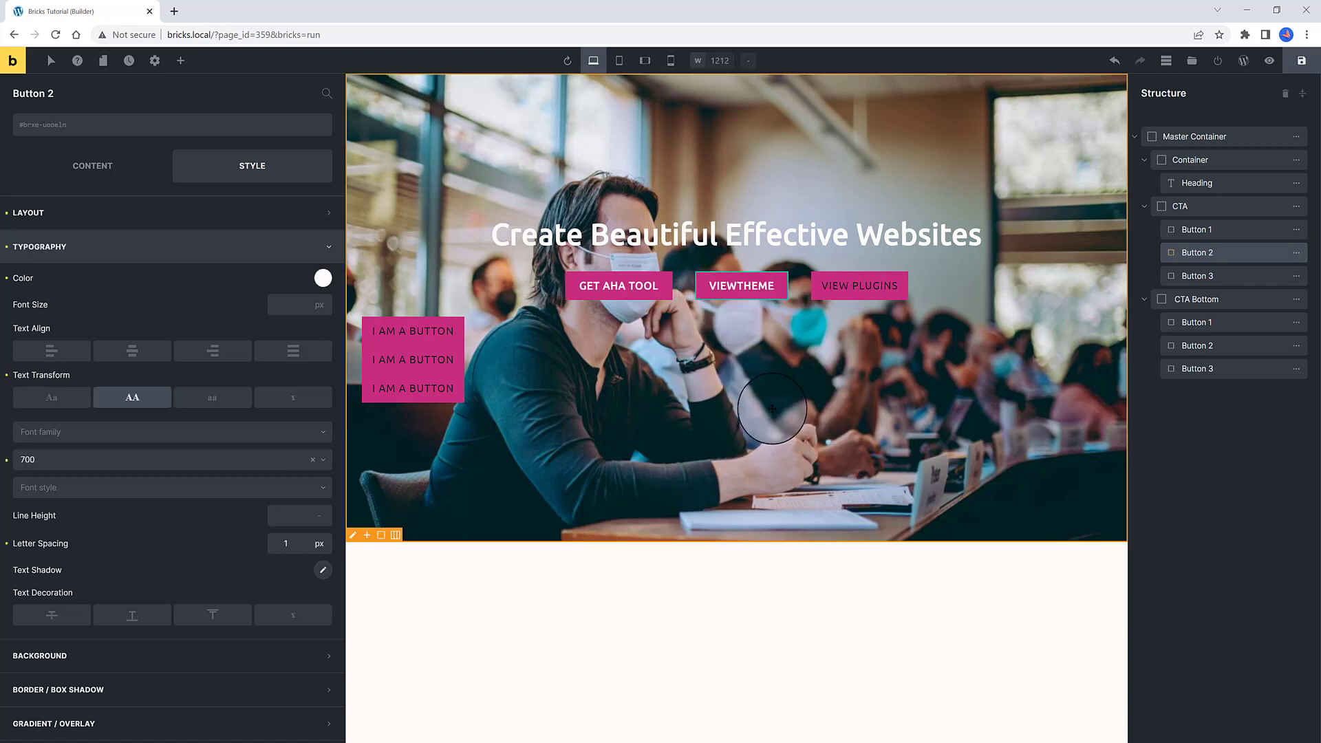
right_click(854, 287)
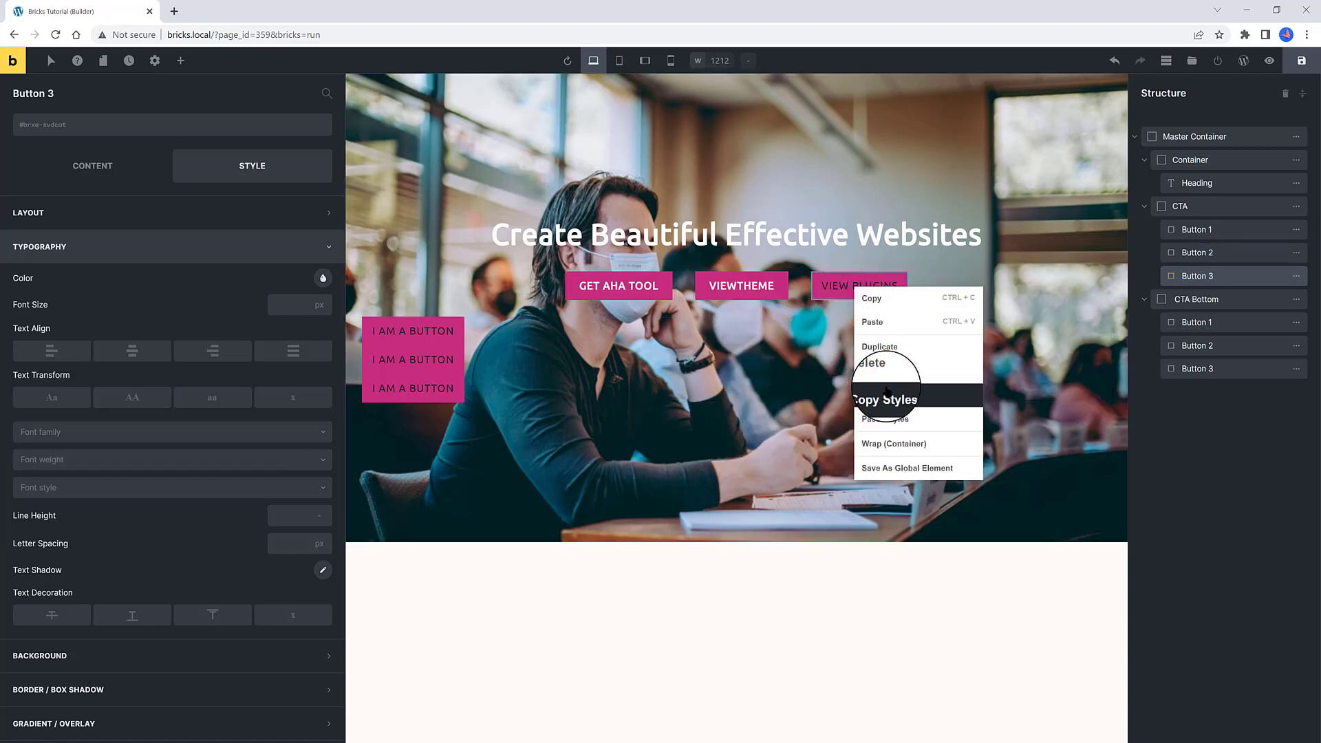
click(886, 419)
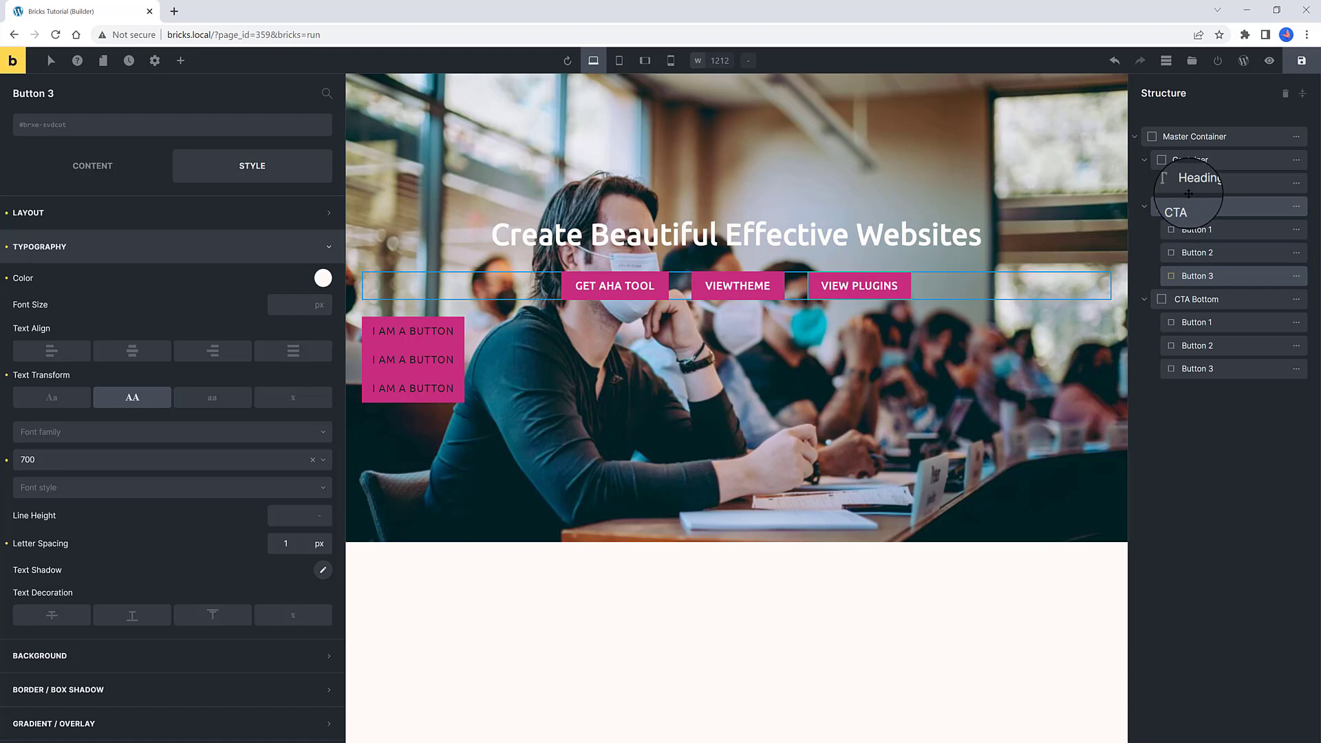
Give VIEWTHEME a right padding of 18 and a fully transparent background colour
click(738, 285)
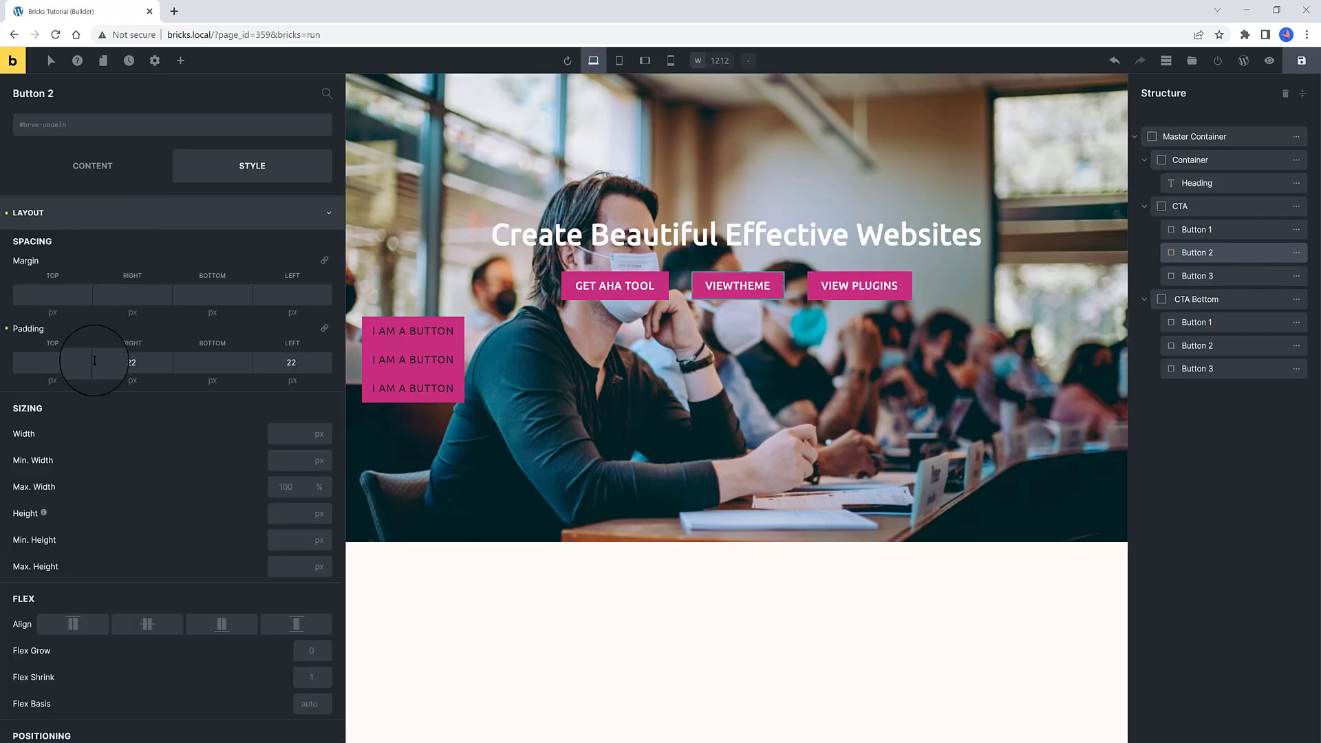
double_click(132, 363)
text(18)
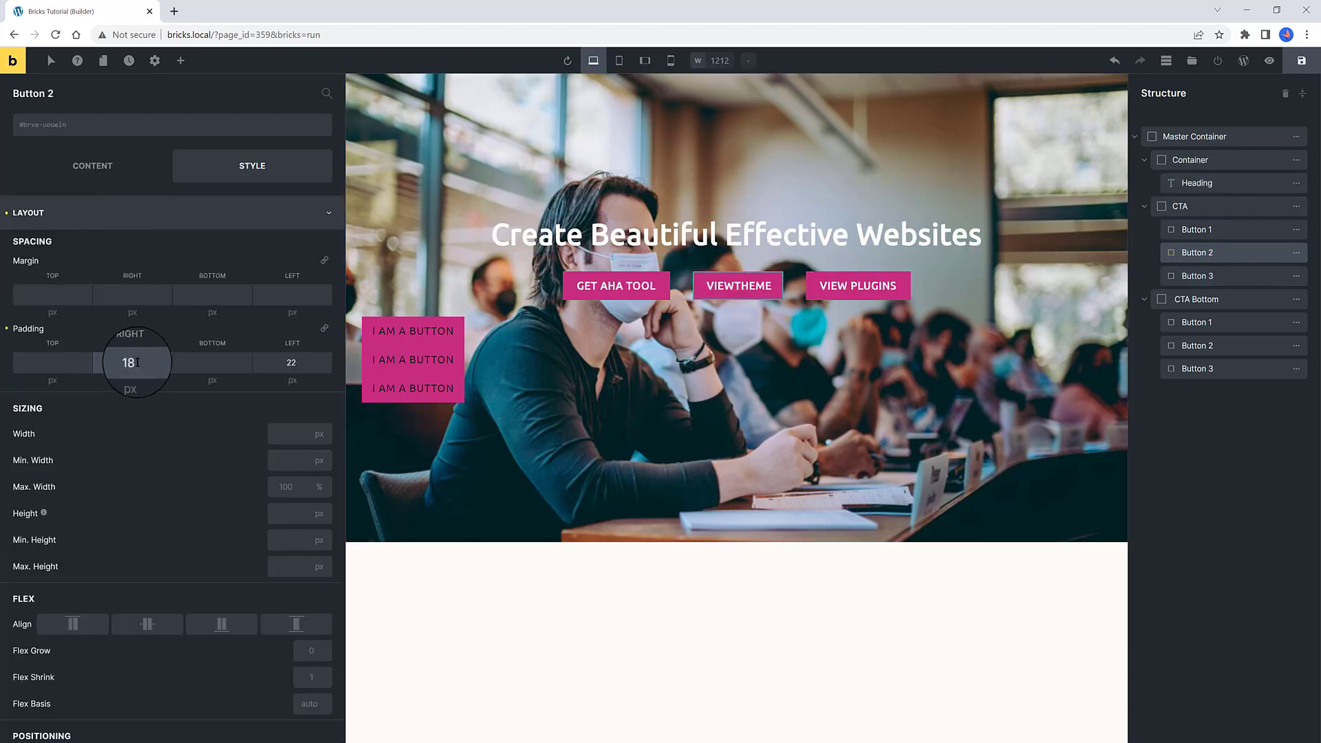
click(79, 212)
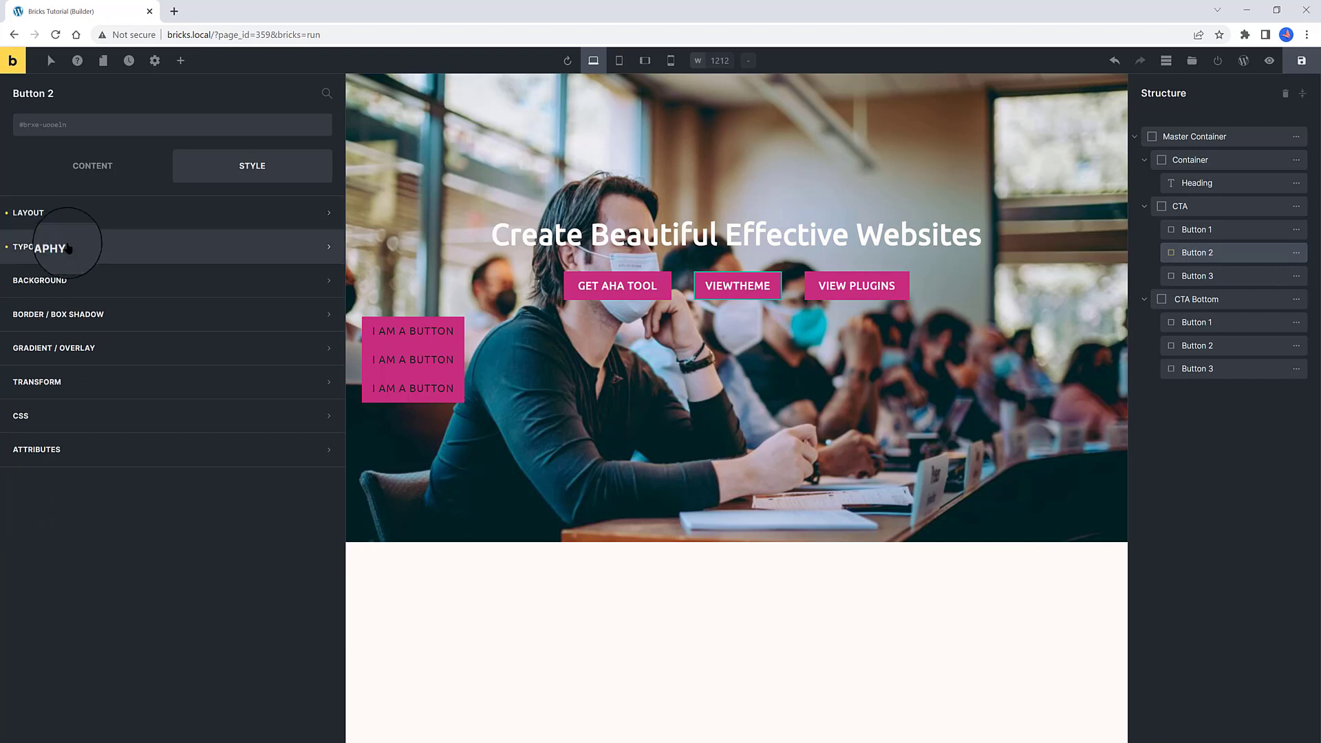
click(71, 281)
click(323, 312)
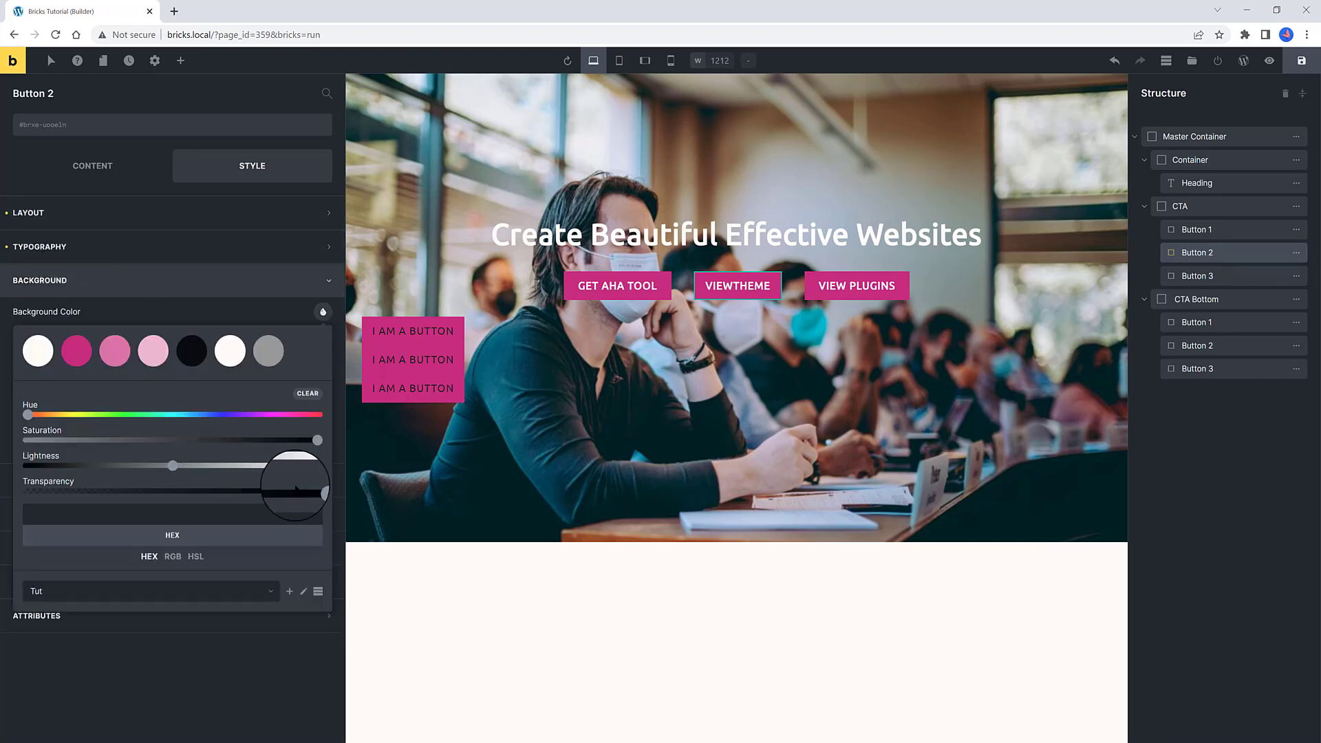
click(278, 492)
drag(278, 492, 14, 491)
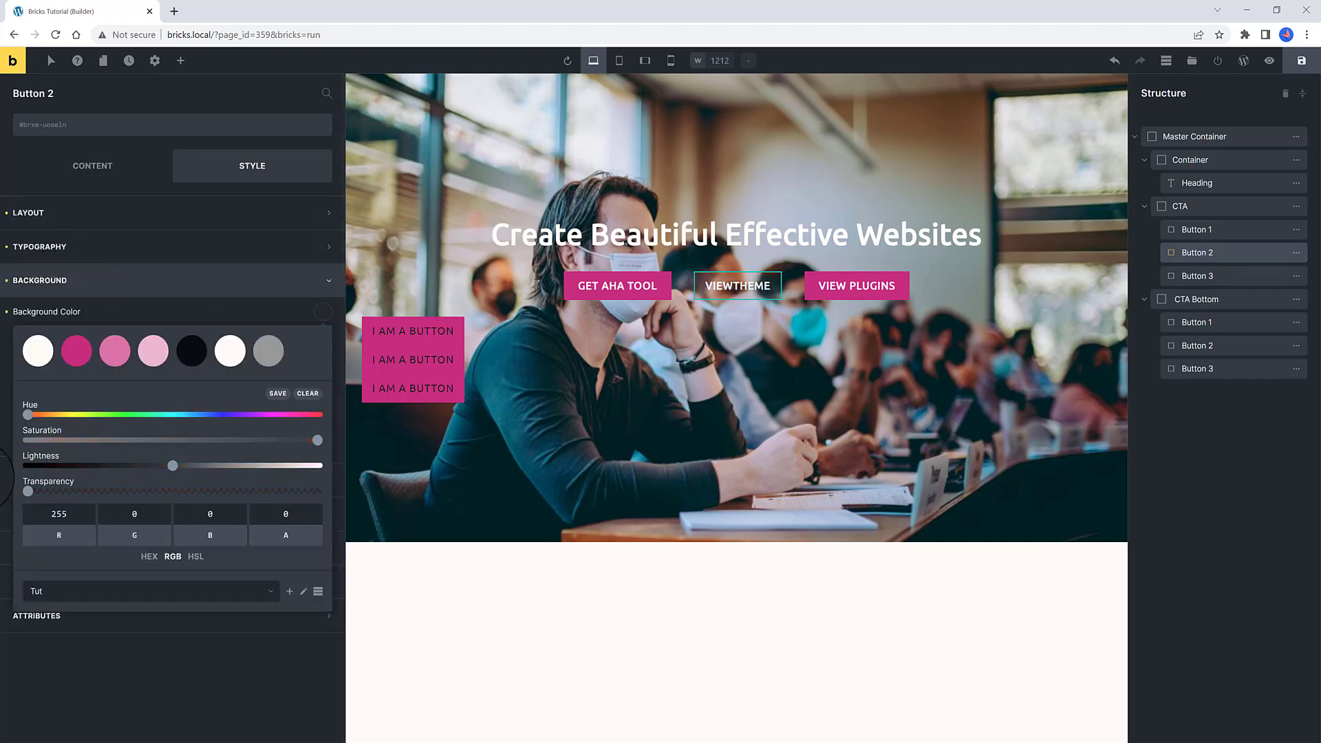
click(853, 286)
click(619, 510)
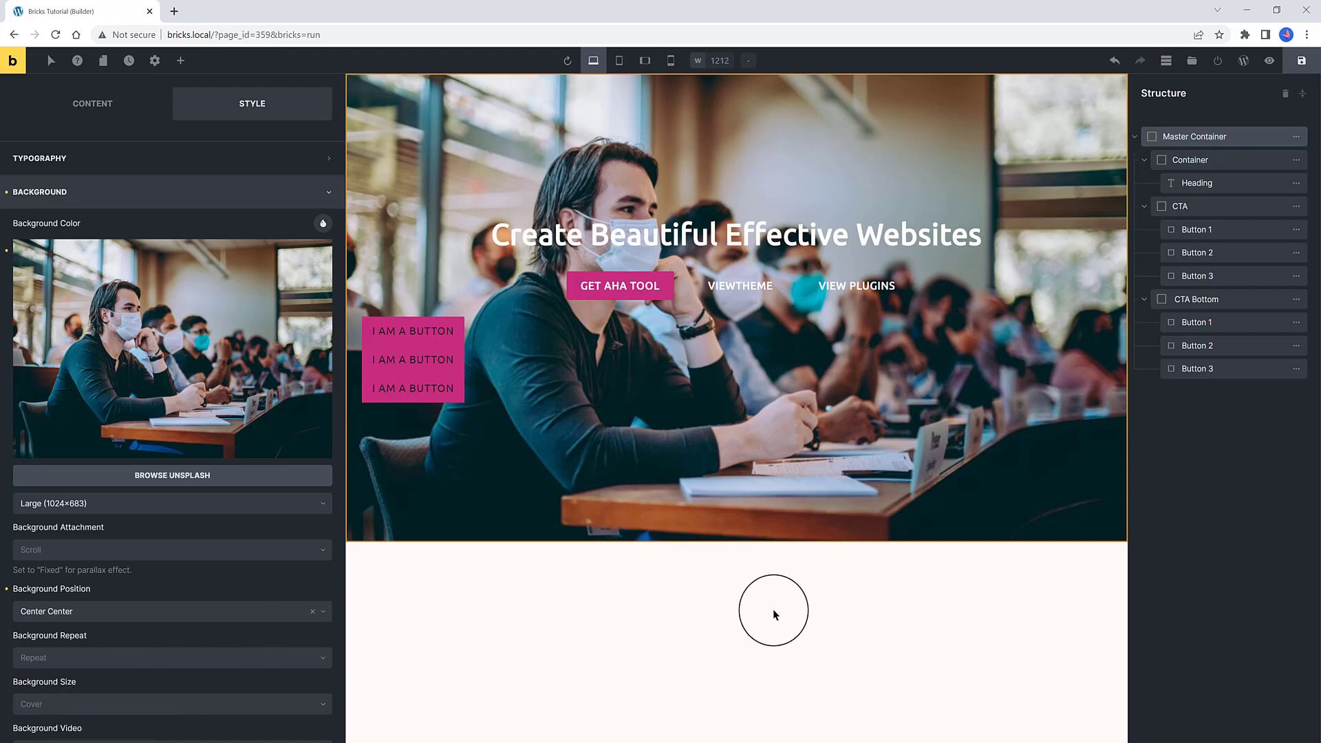
click(1269, 60)
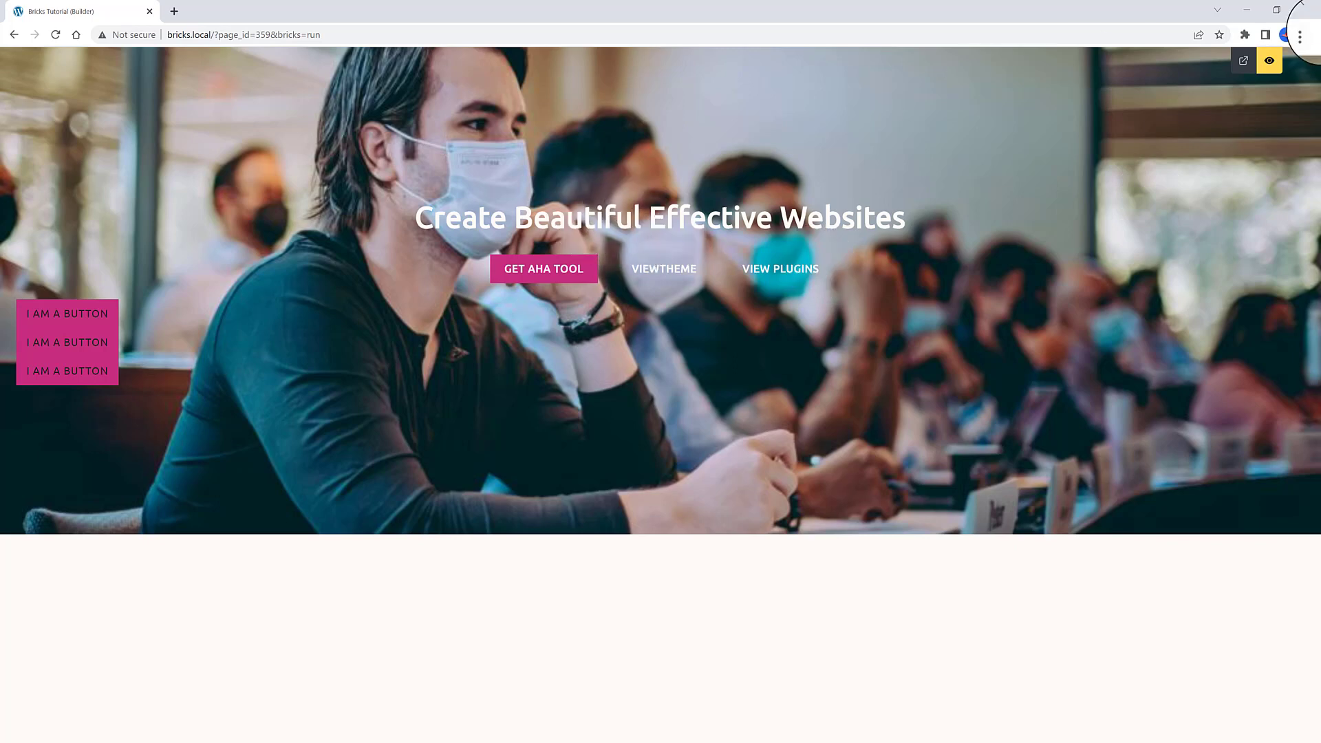
click(1270, 60)
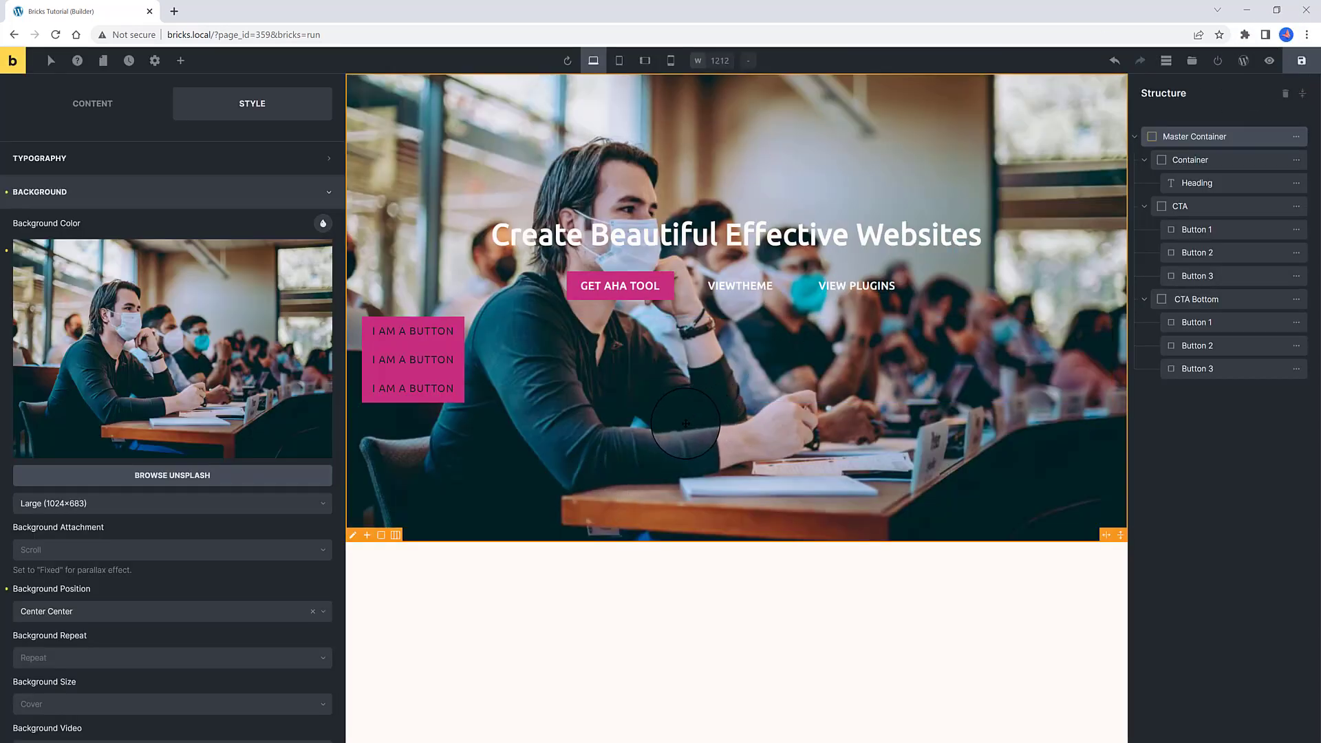
Make CTA Bottom a space-evenly row with column gap 35 and move it below the hero
click(695, 392)
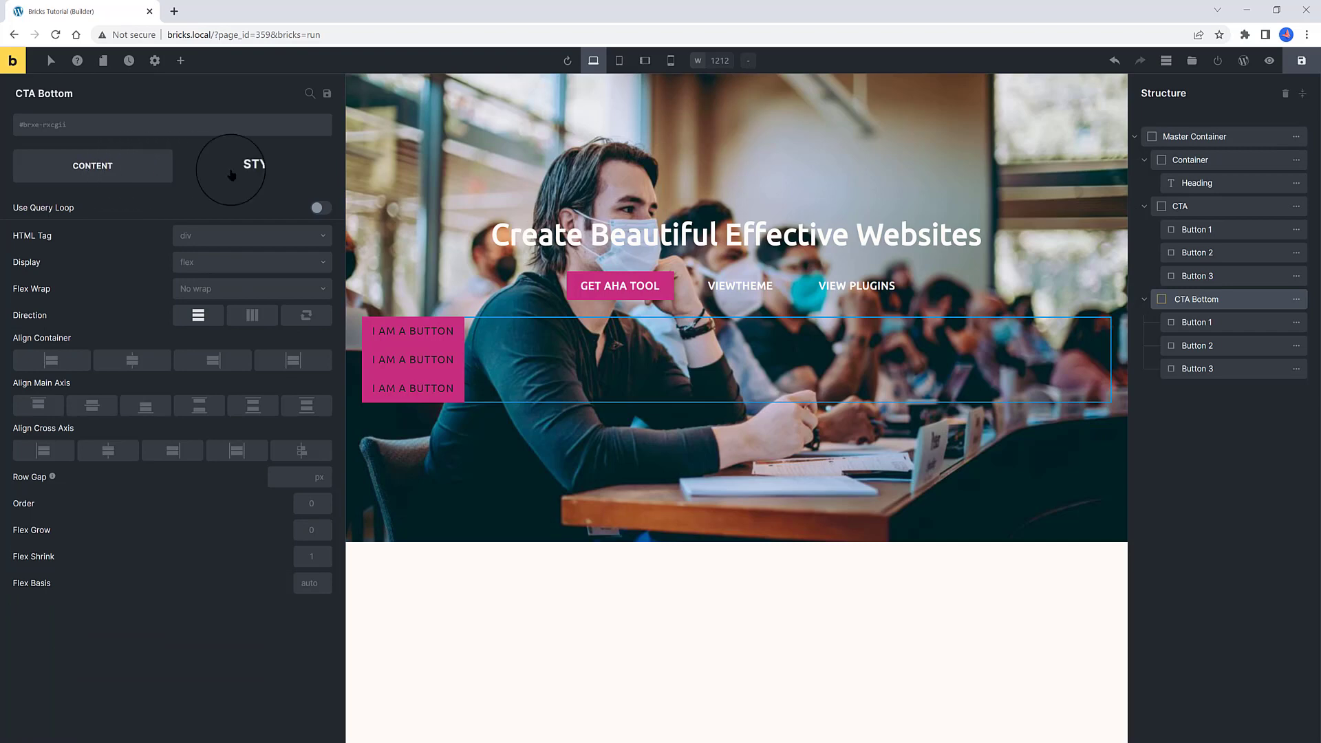
click(251, 316)
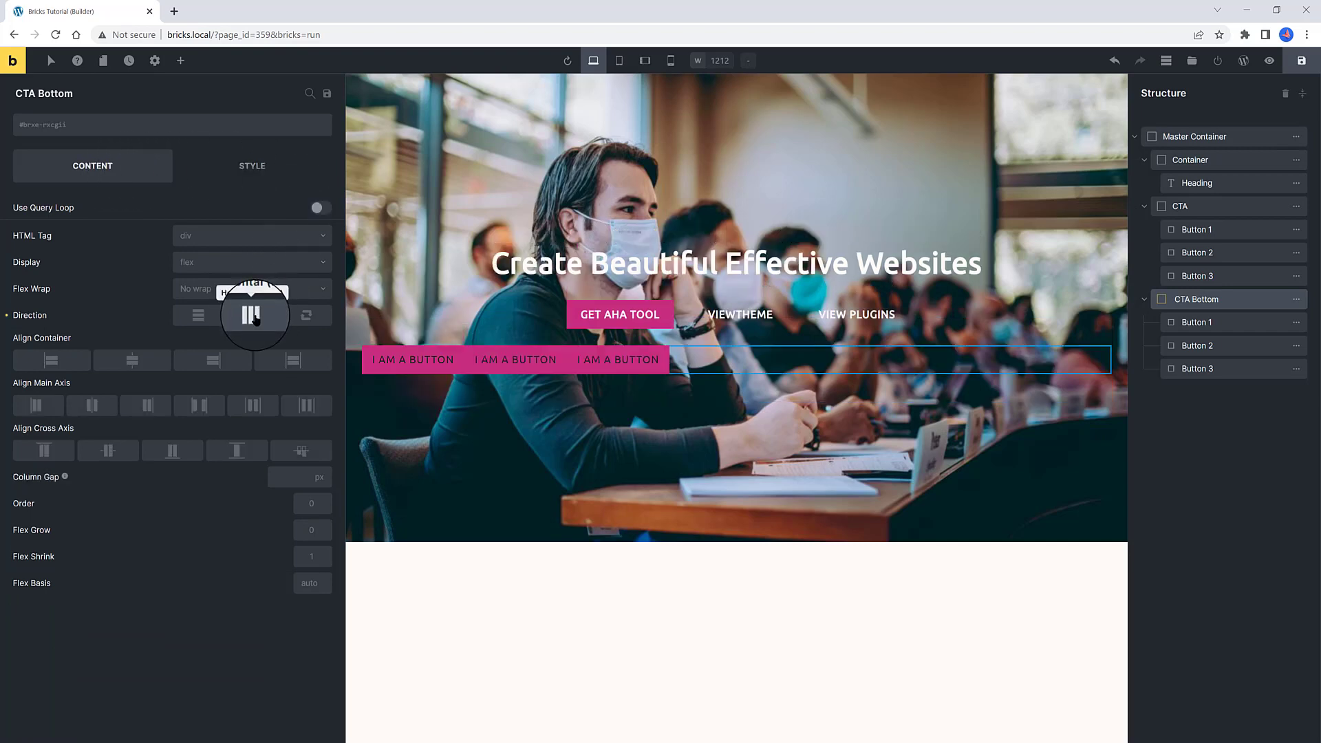
click(307, 406)
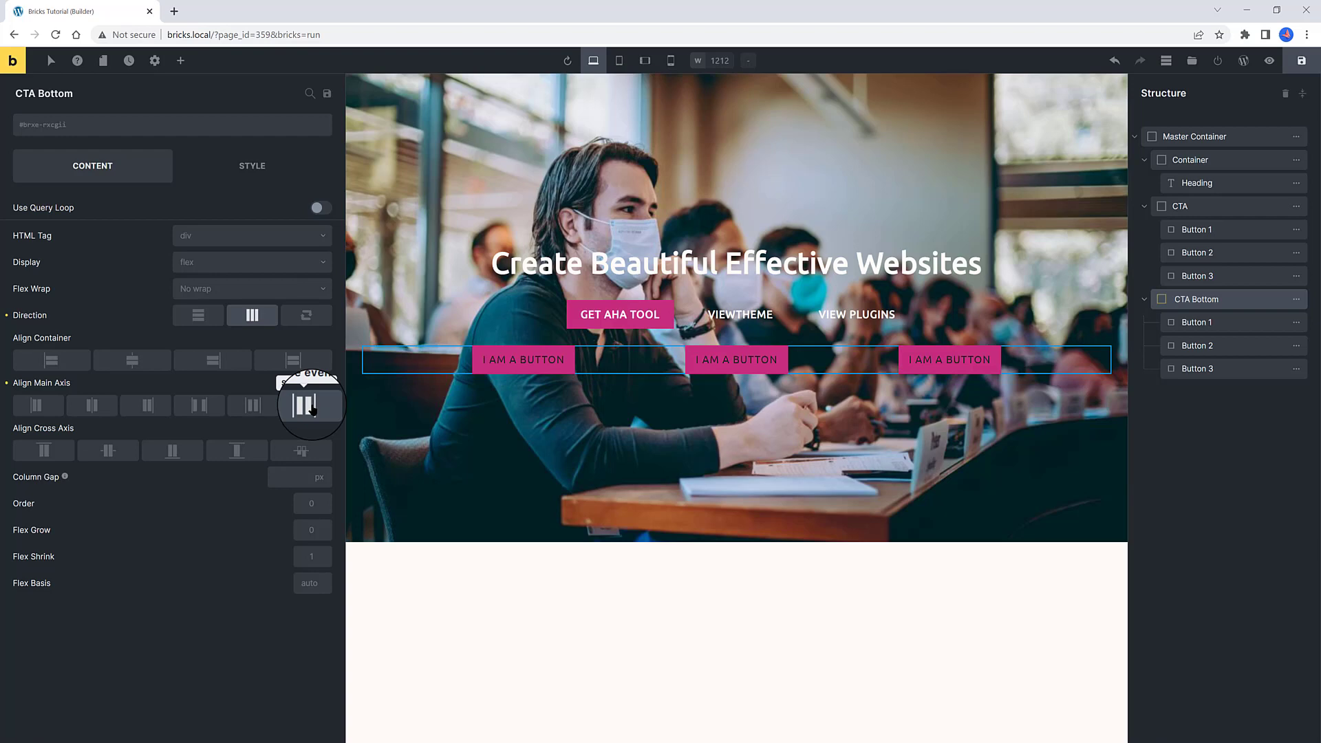
click(279, 476)
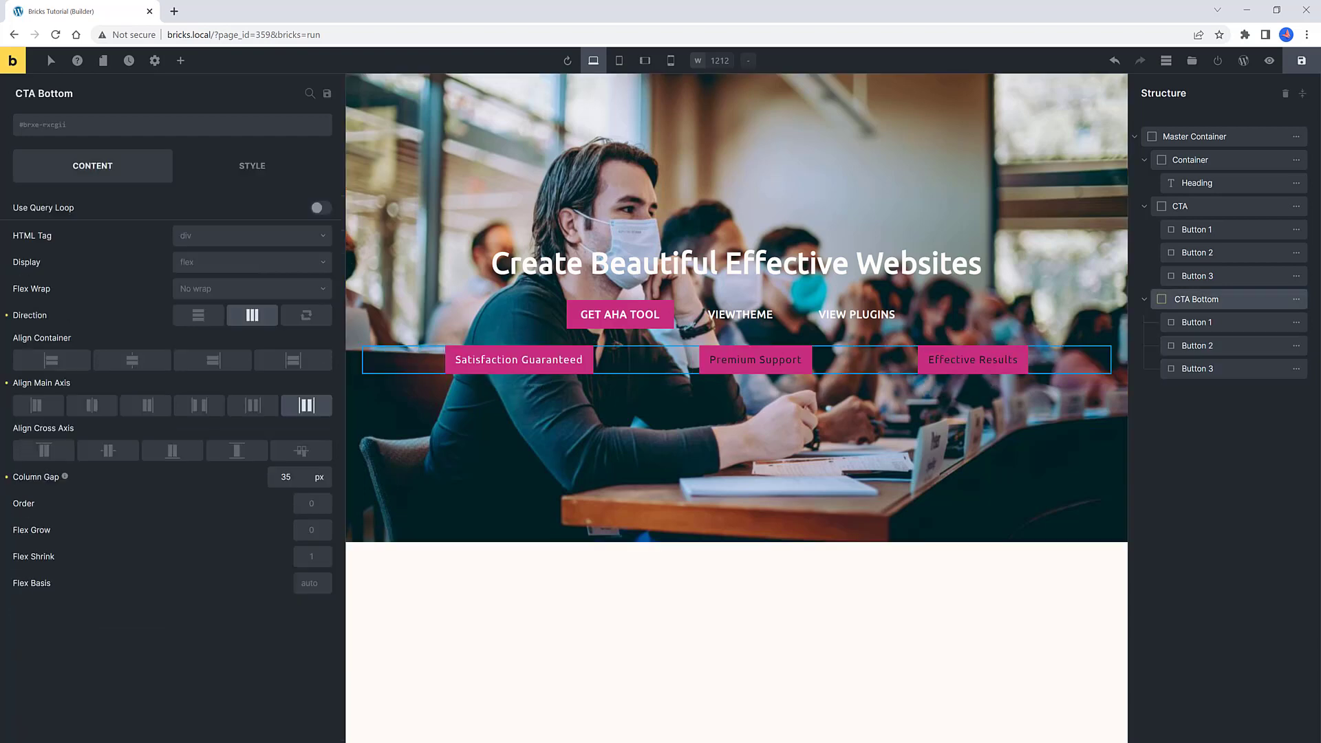
click(1206, 206)
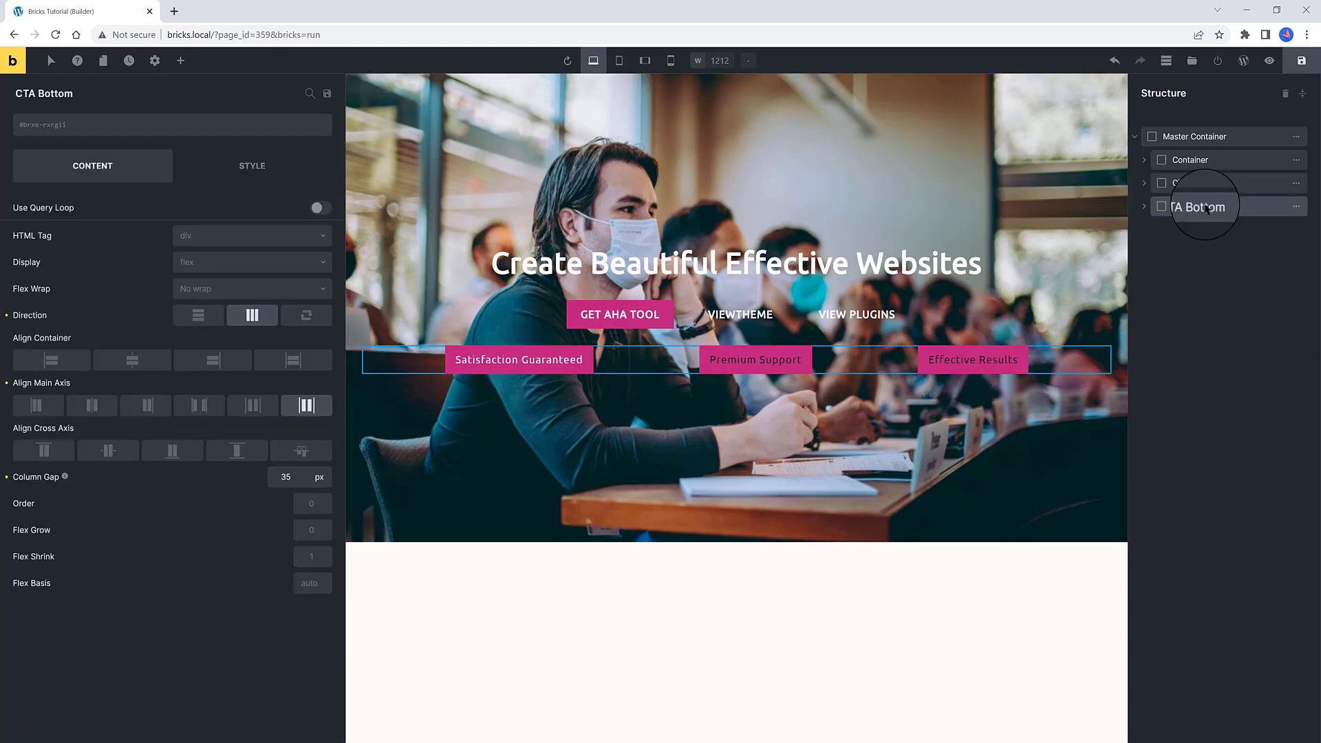
drag(1206, 206, 1175, 222)
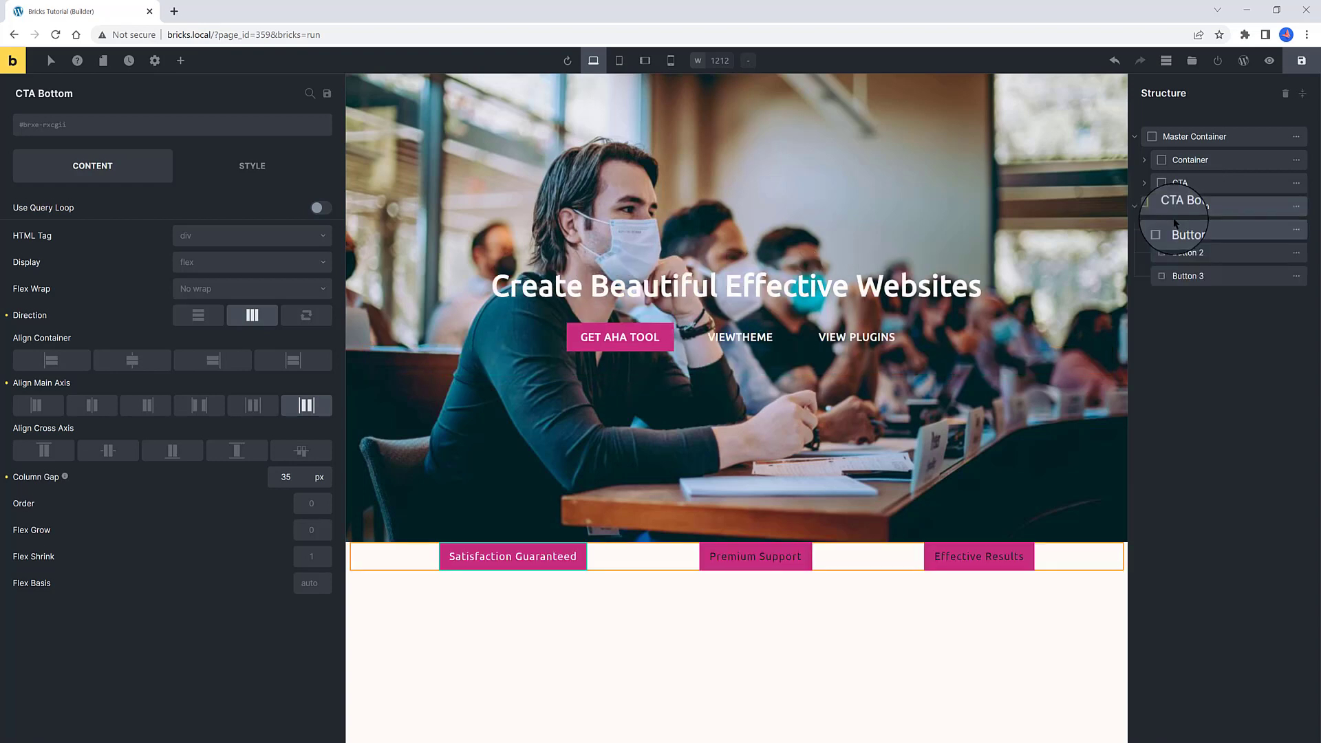
Copy Satisfaction Guaranteed's styles and paste them onto Premium Support and Effective Results
click(516, 558)
right_click(517, 558)
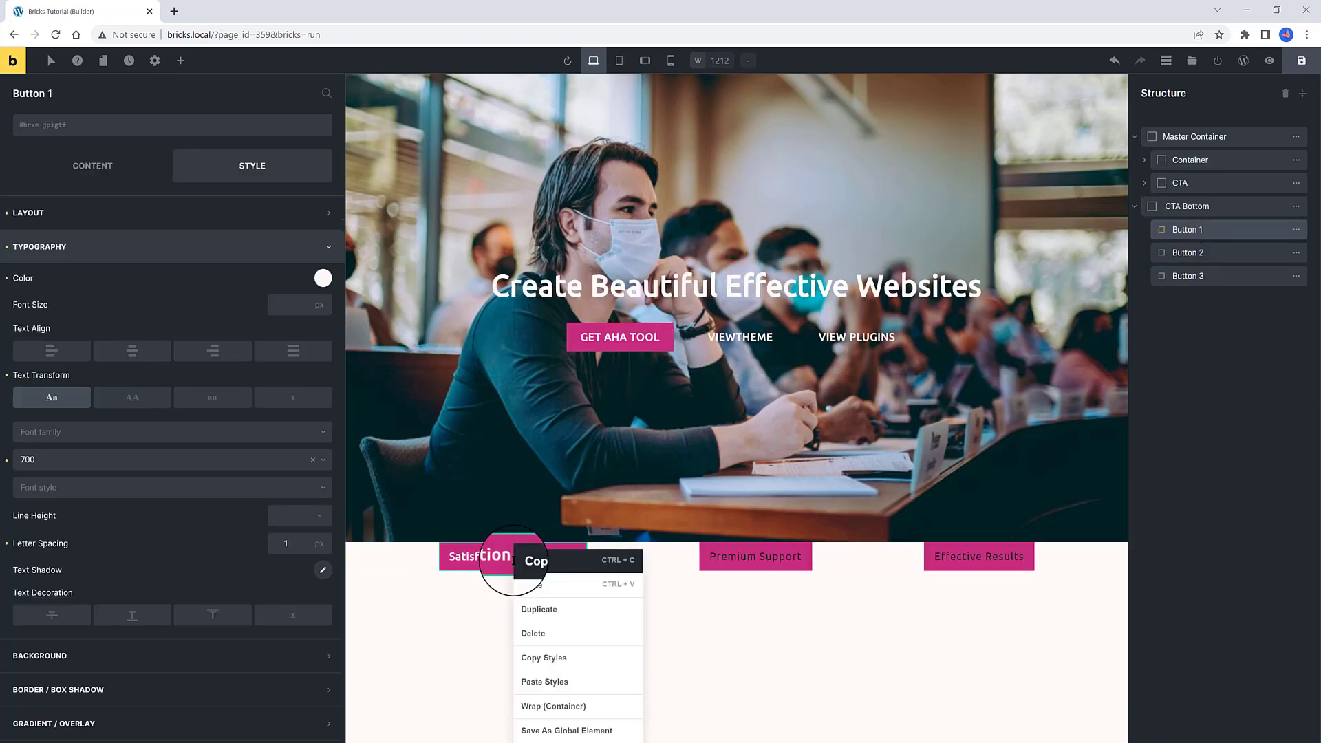
click(544, 661)
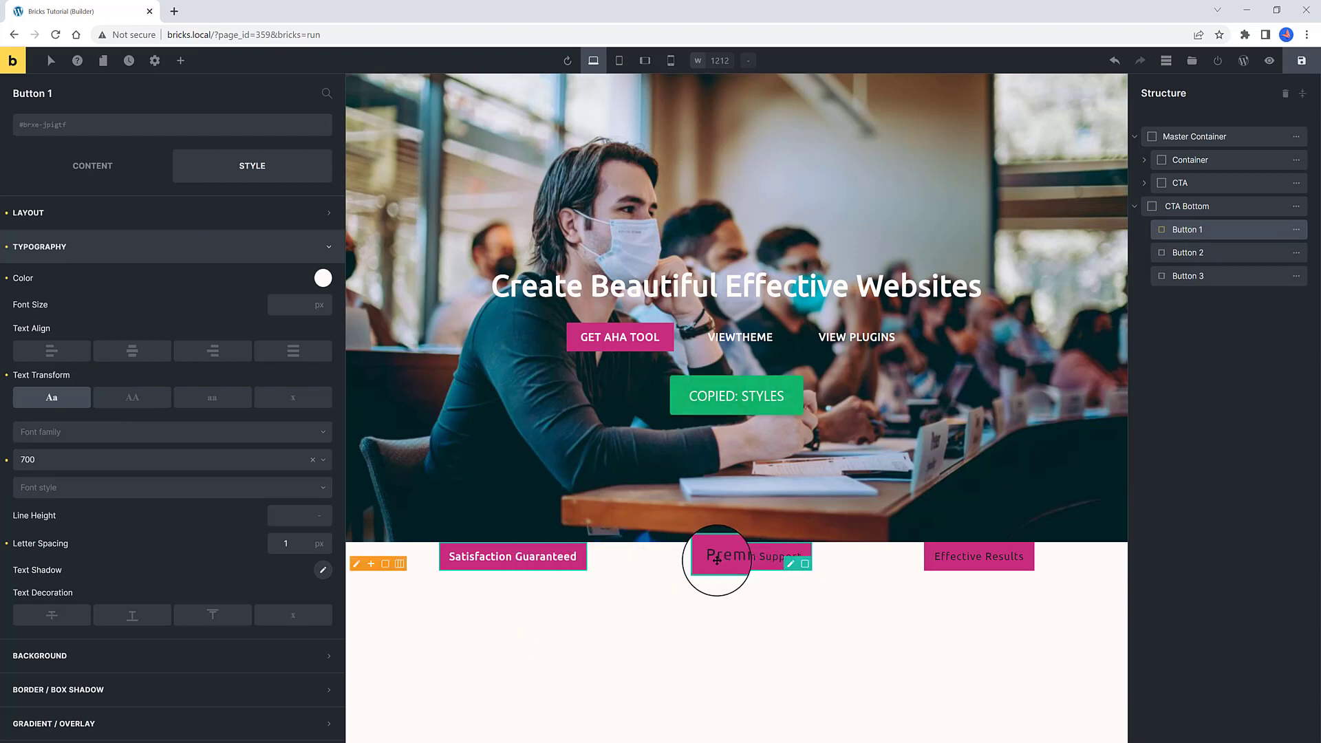
right_click(717, 559)
click(730, 680)
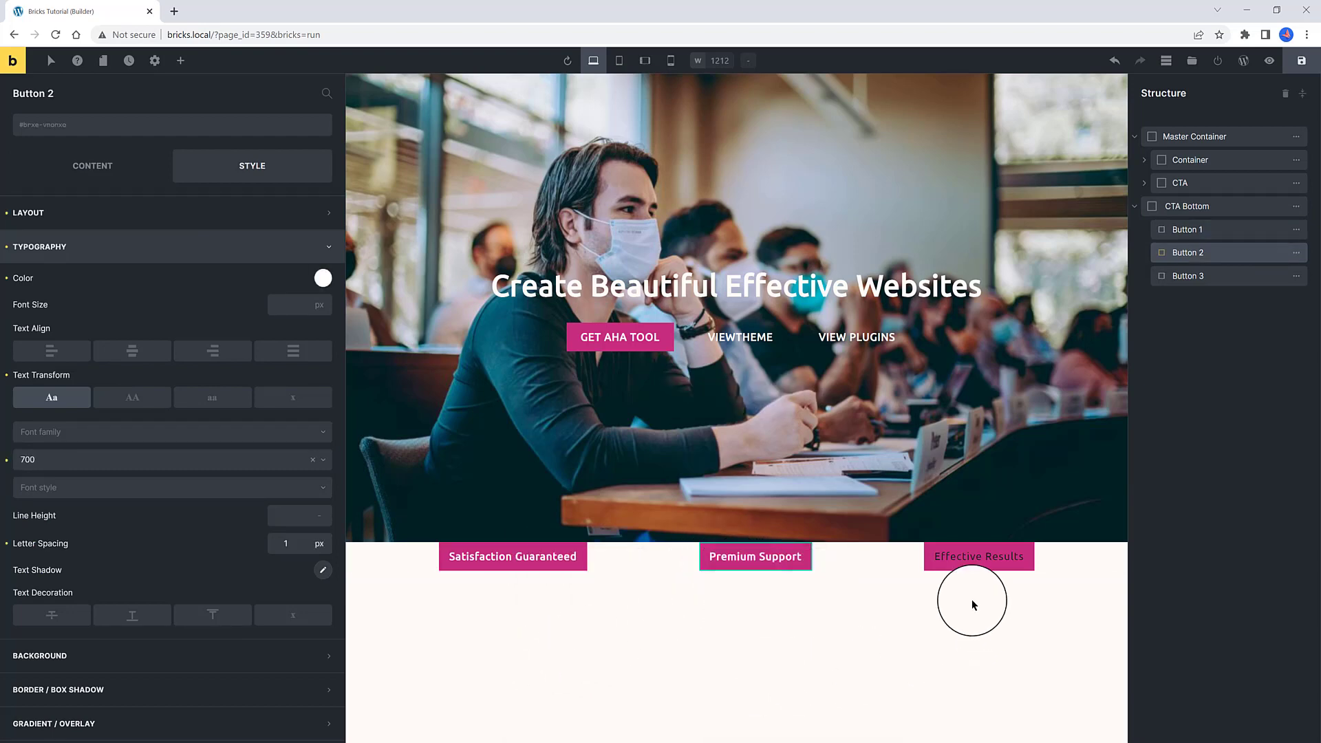
right_click(967, 559)
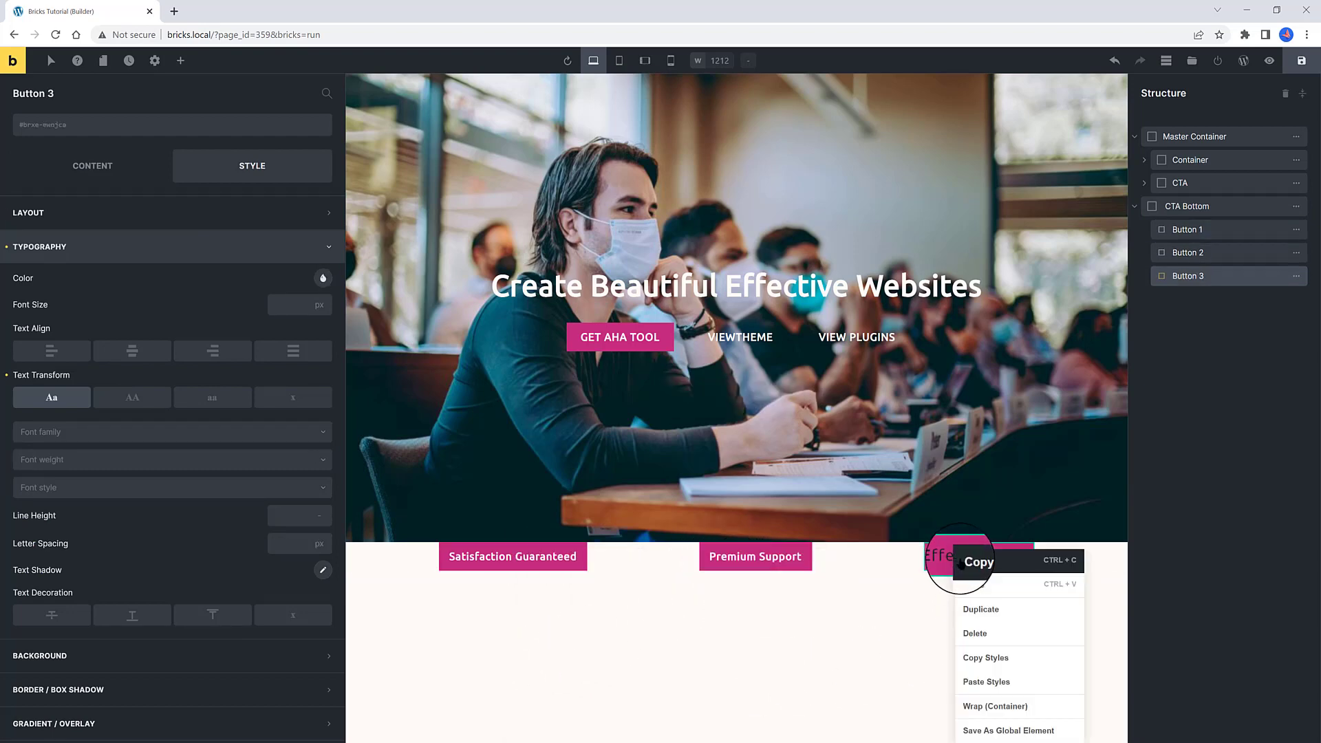
click(996, 681)
Set the CTA Bottom container's top margin to -43 so it overlaps the hero
click(982, 567)
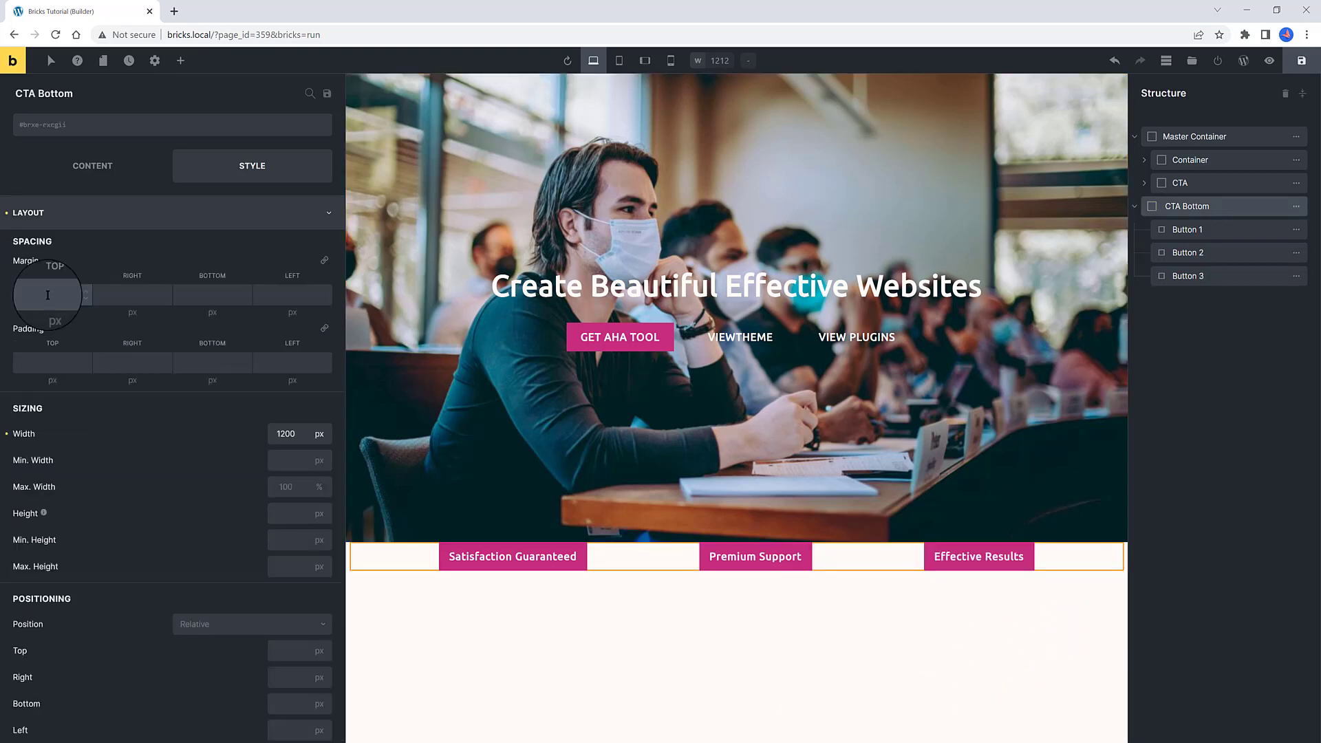
click(48, 295)
text(-43)
scroll(305, 434, up, 12)
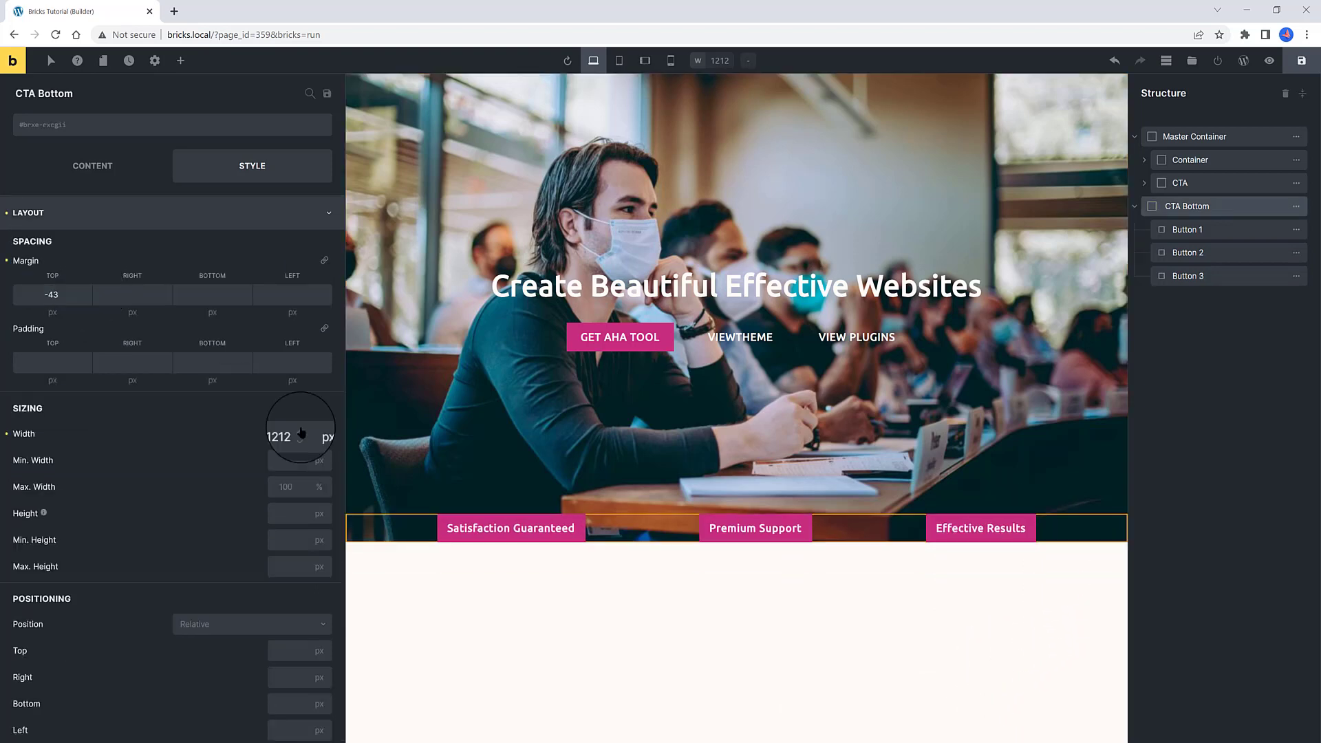
click(130, 213)
click(124, 280)
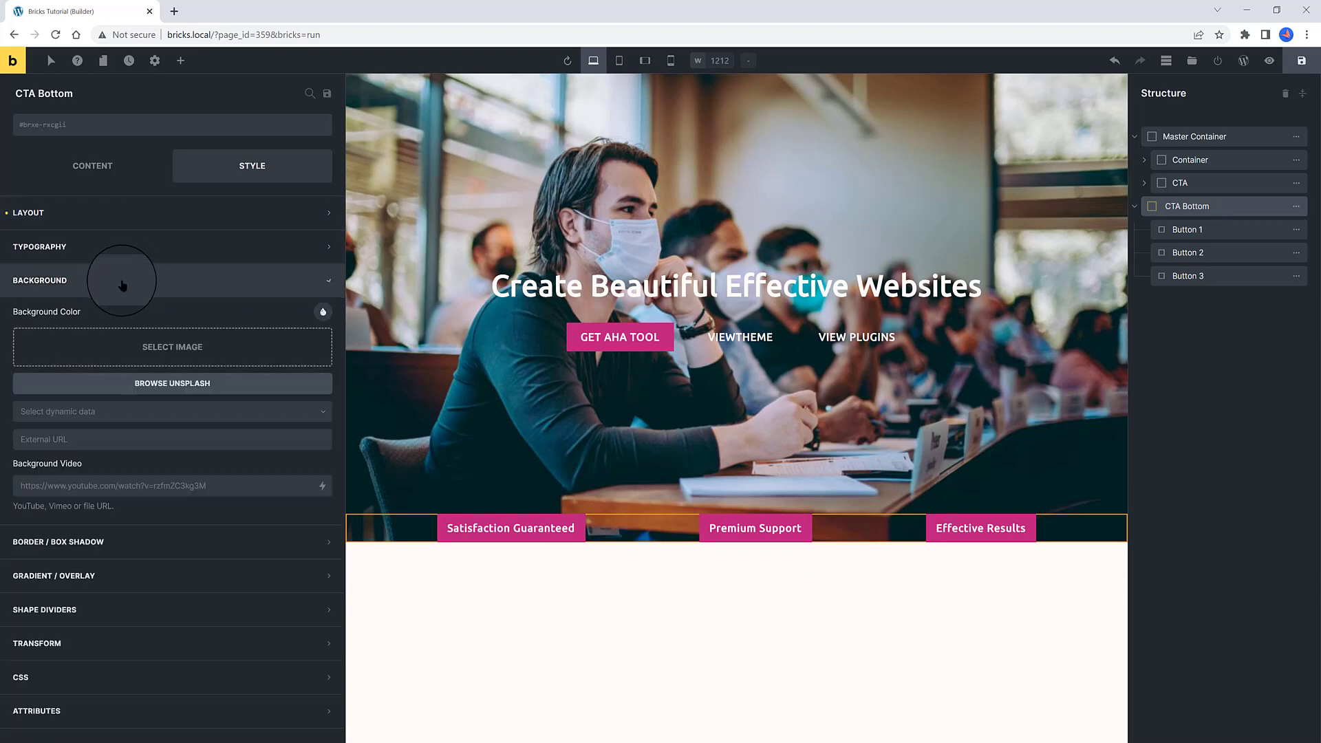
key(Escape)
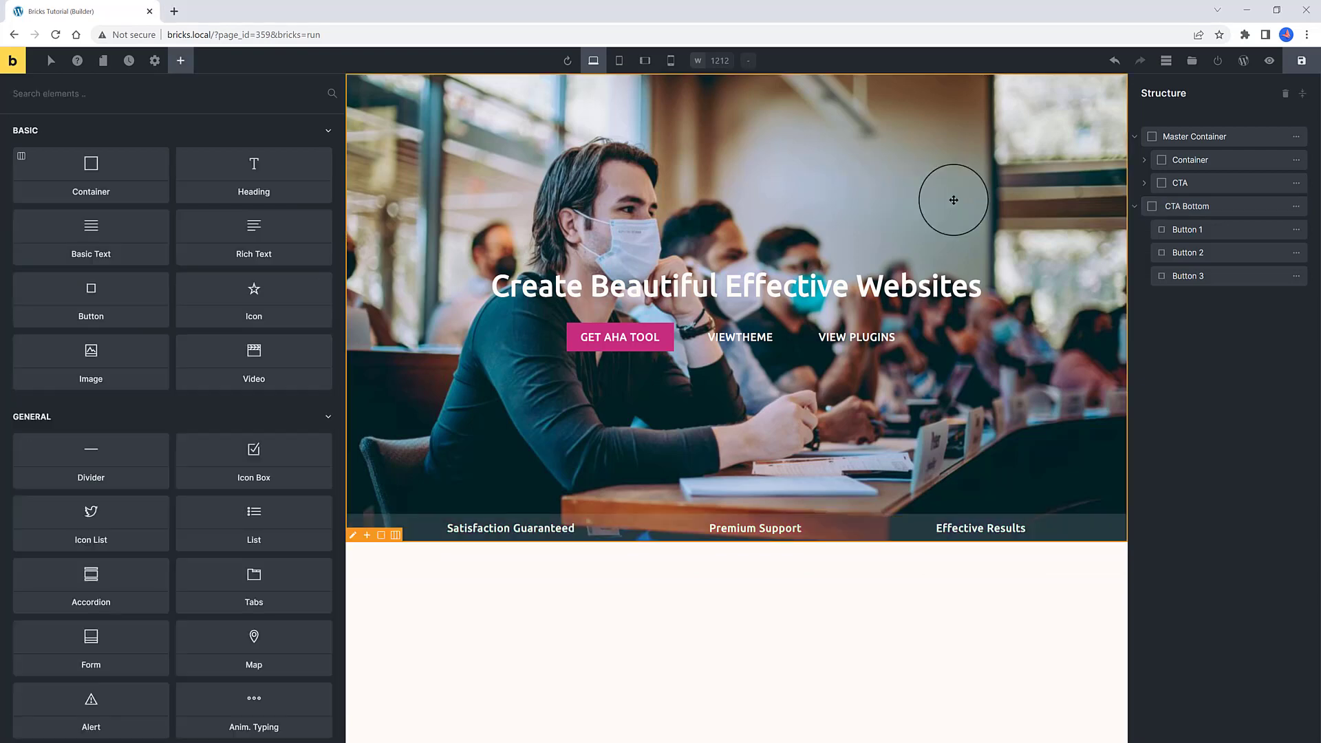
Preview the page full-width to check the hero and its dark bottom button strip
click(1269, 61)
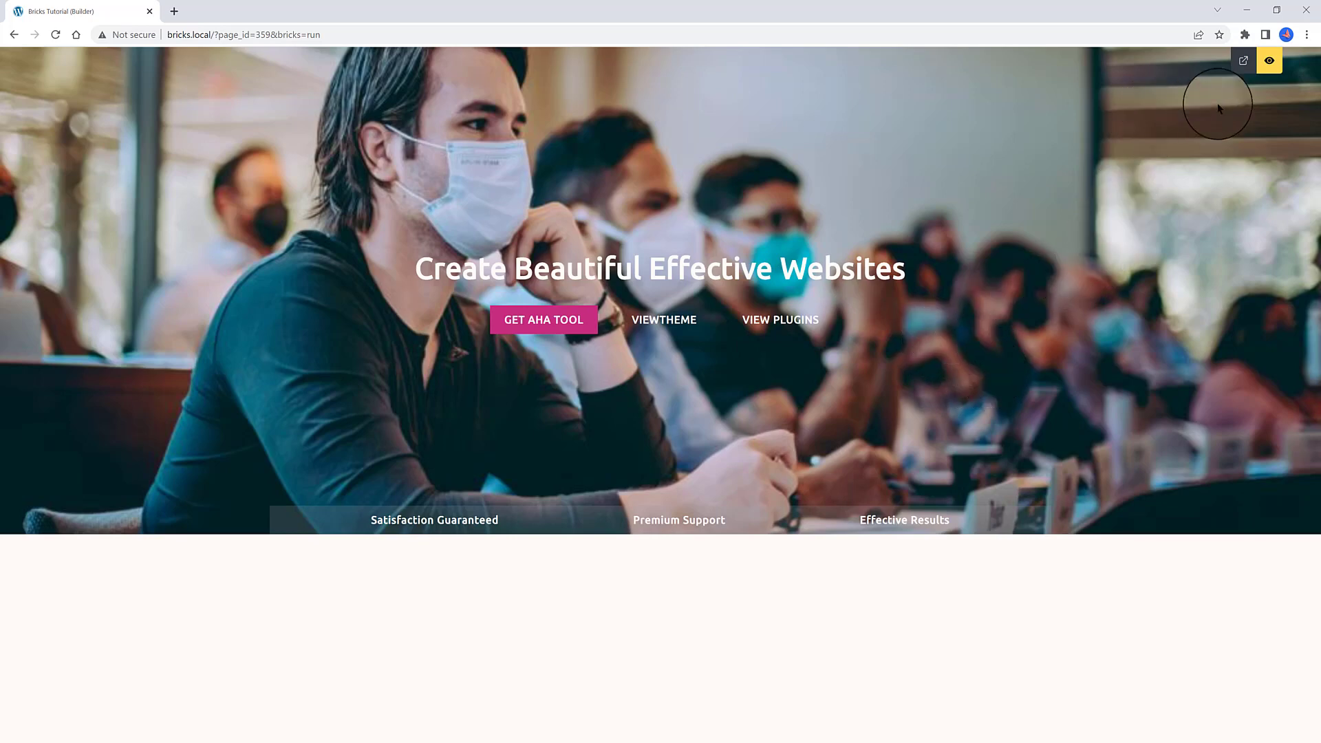
On the mobile portrait breakpoint, set the hero heading's font size to 30
click(1275, 67)
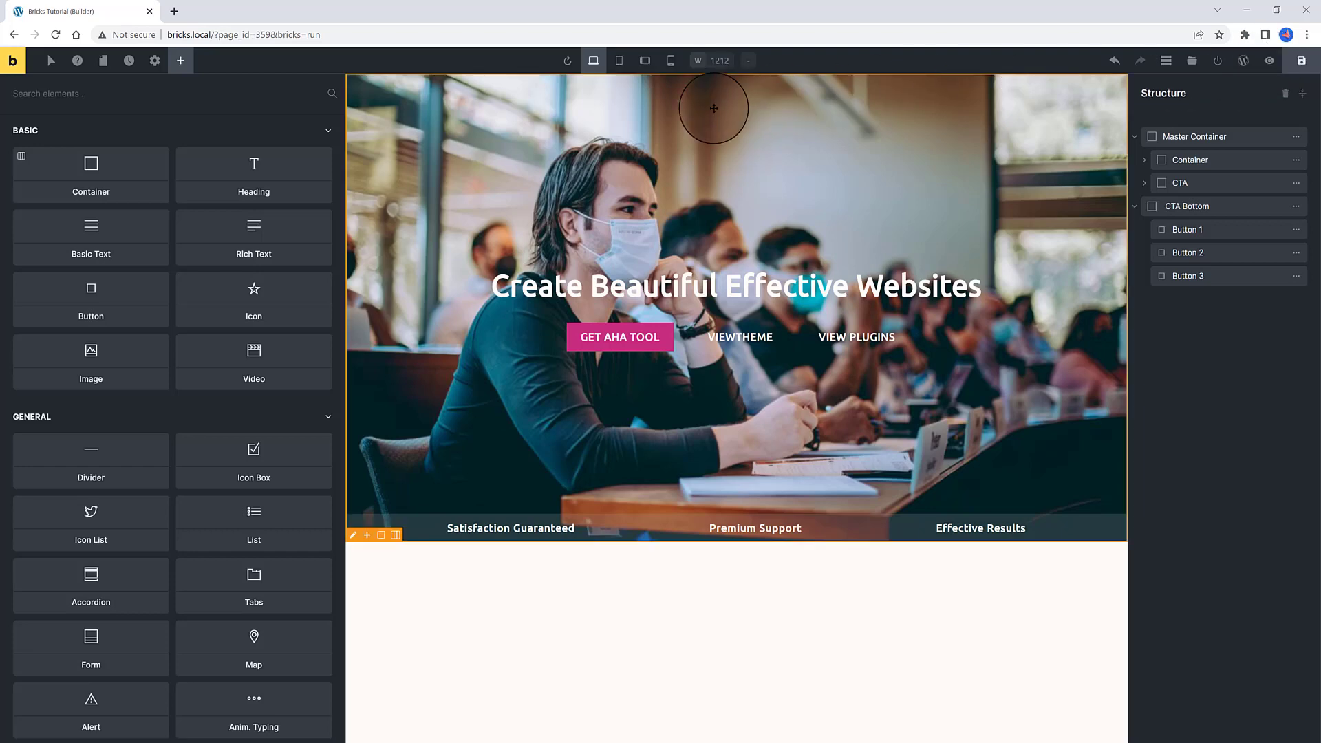
click(665, 60)
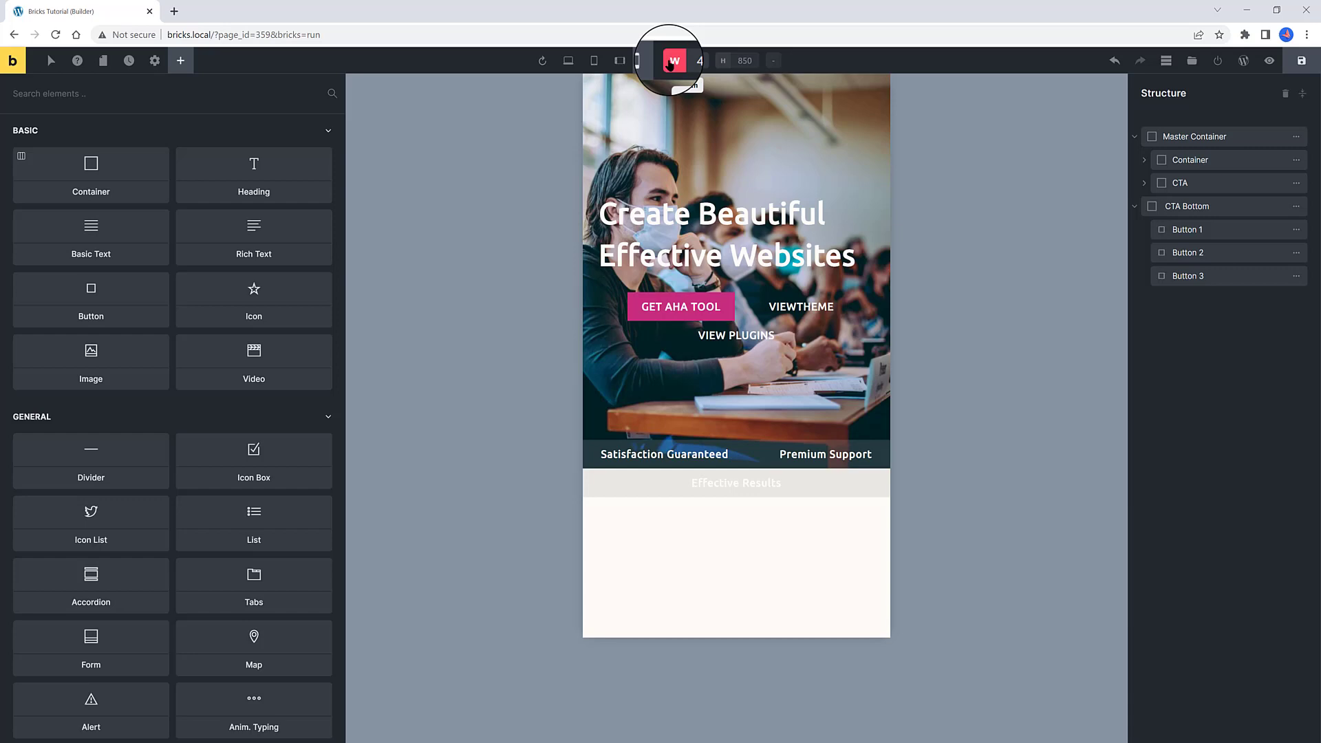
click(660, 220)
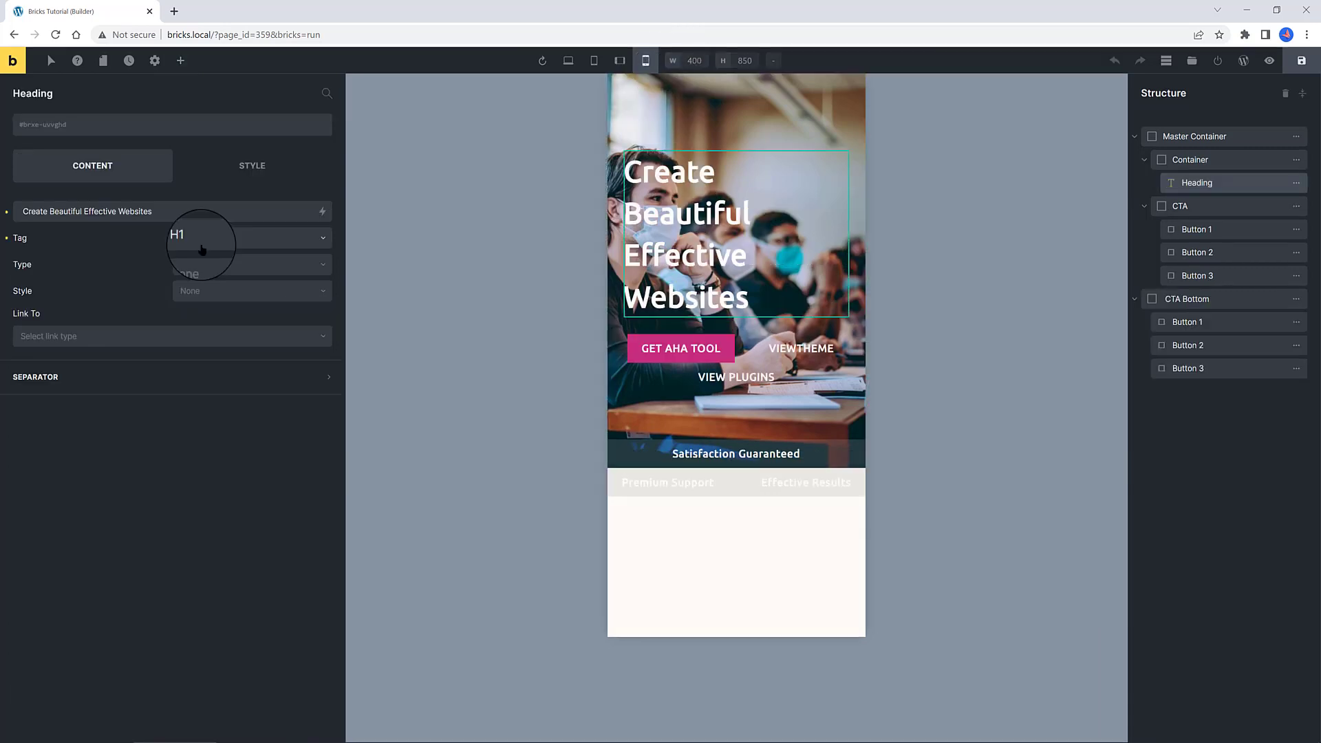
click(279, 165)
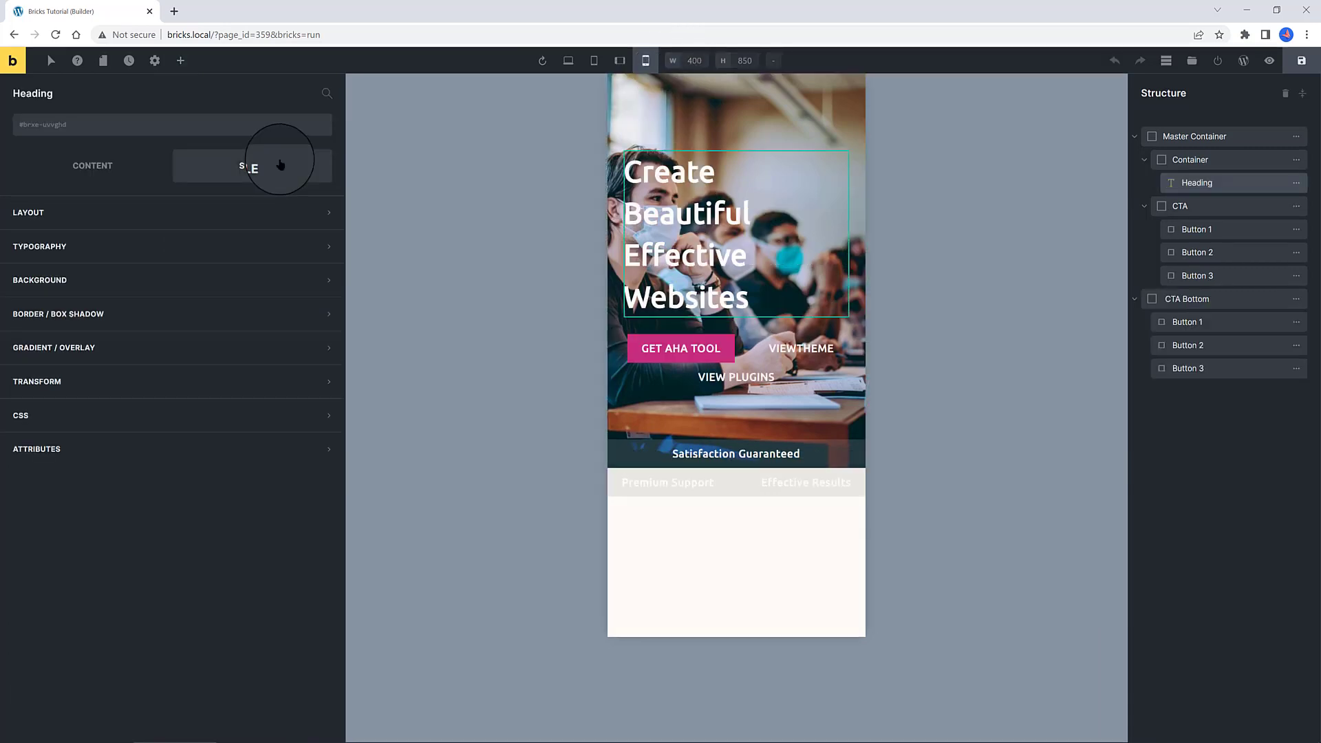
click(183, 252)
click(278, 305)
text(30)
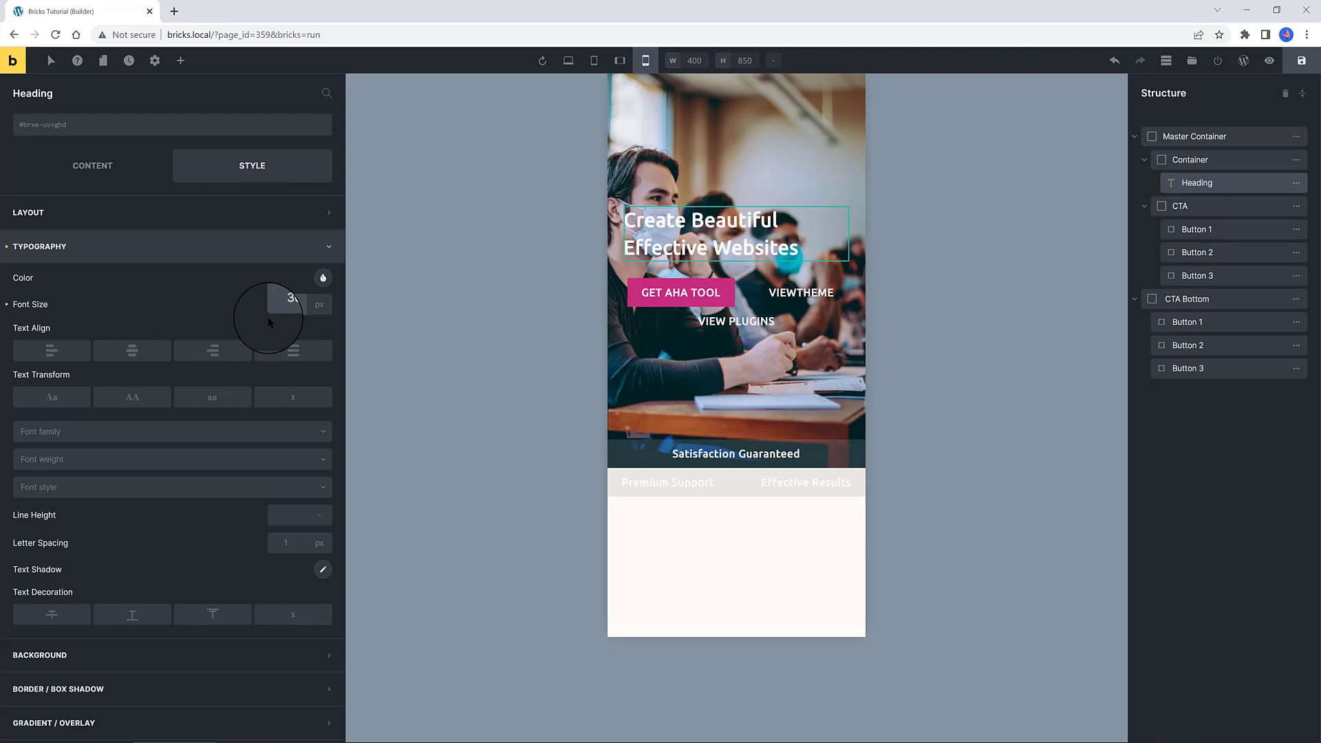
click(102, 171)
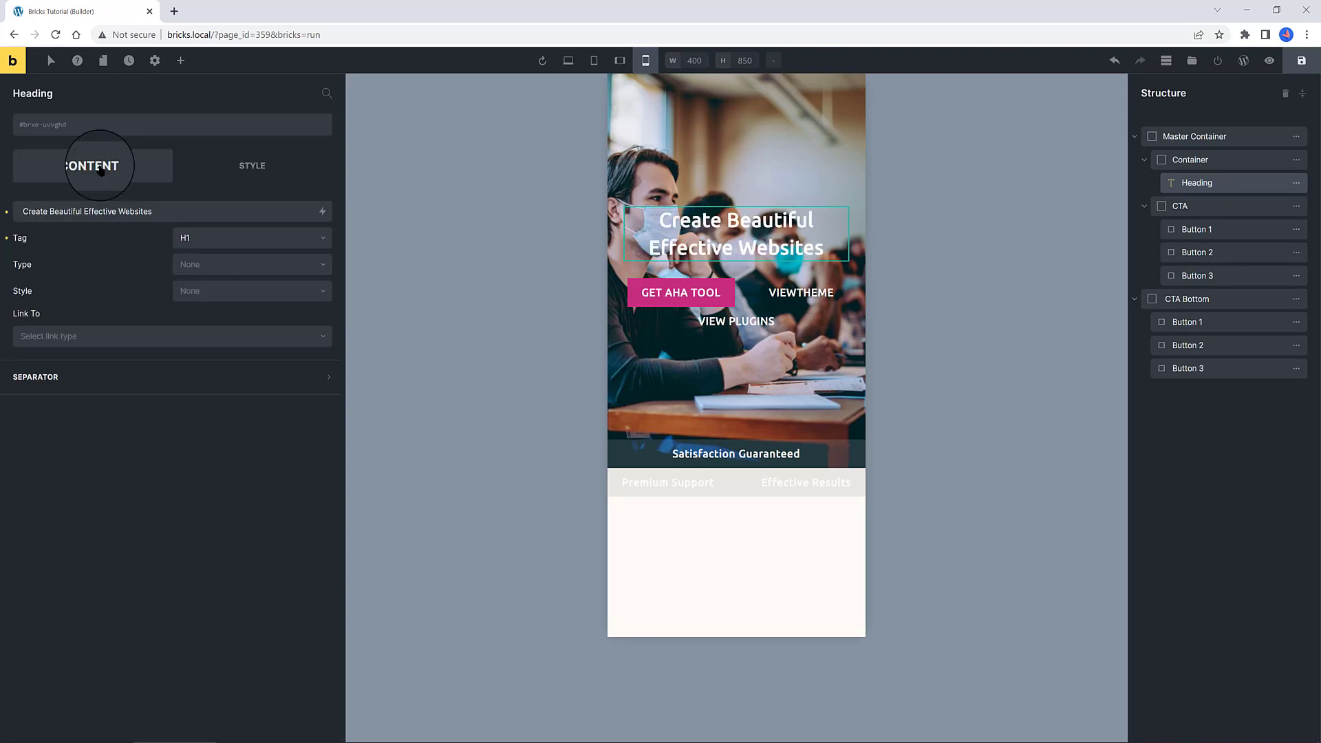
Stack the CTA and CTA Bottom buttons in columns, centre the bottom ones, and save
click(1190, 205)
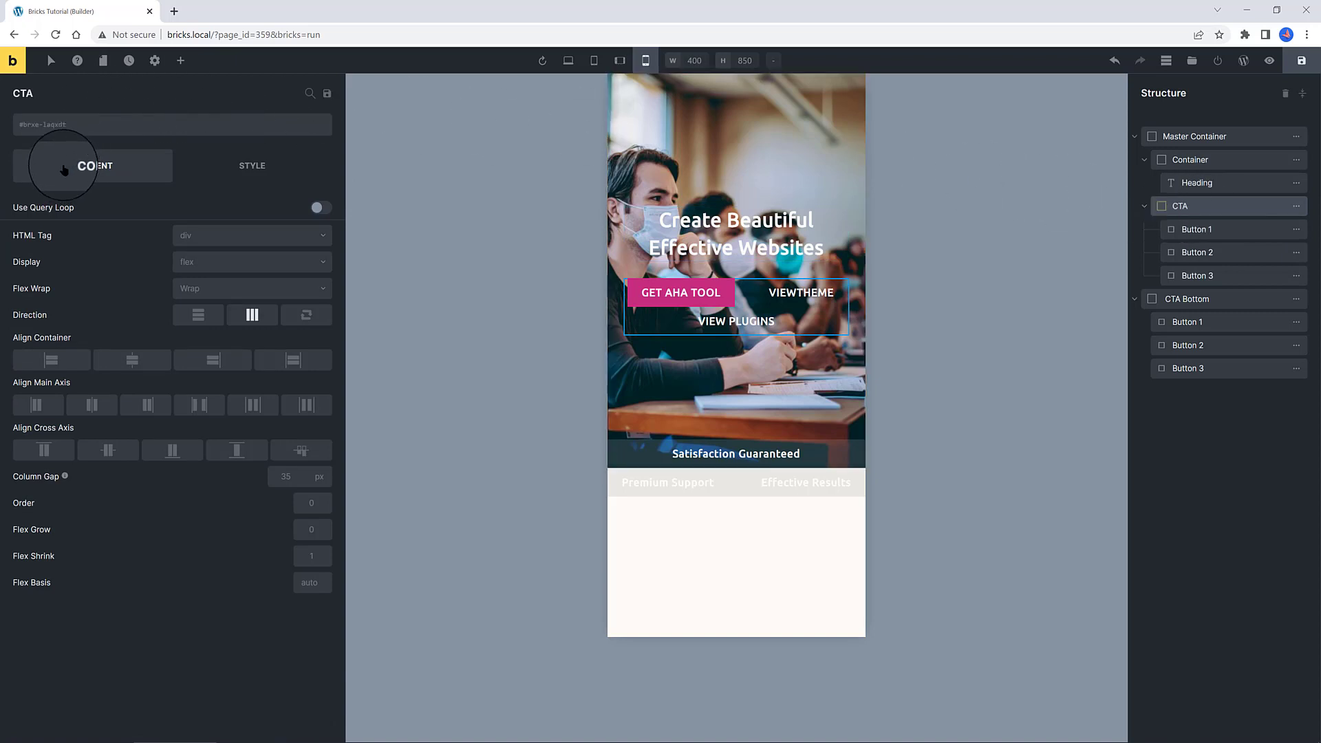
click(197, 315)
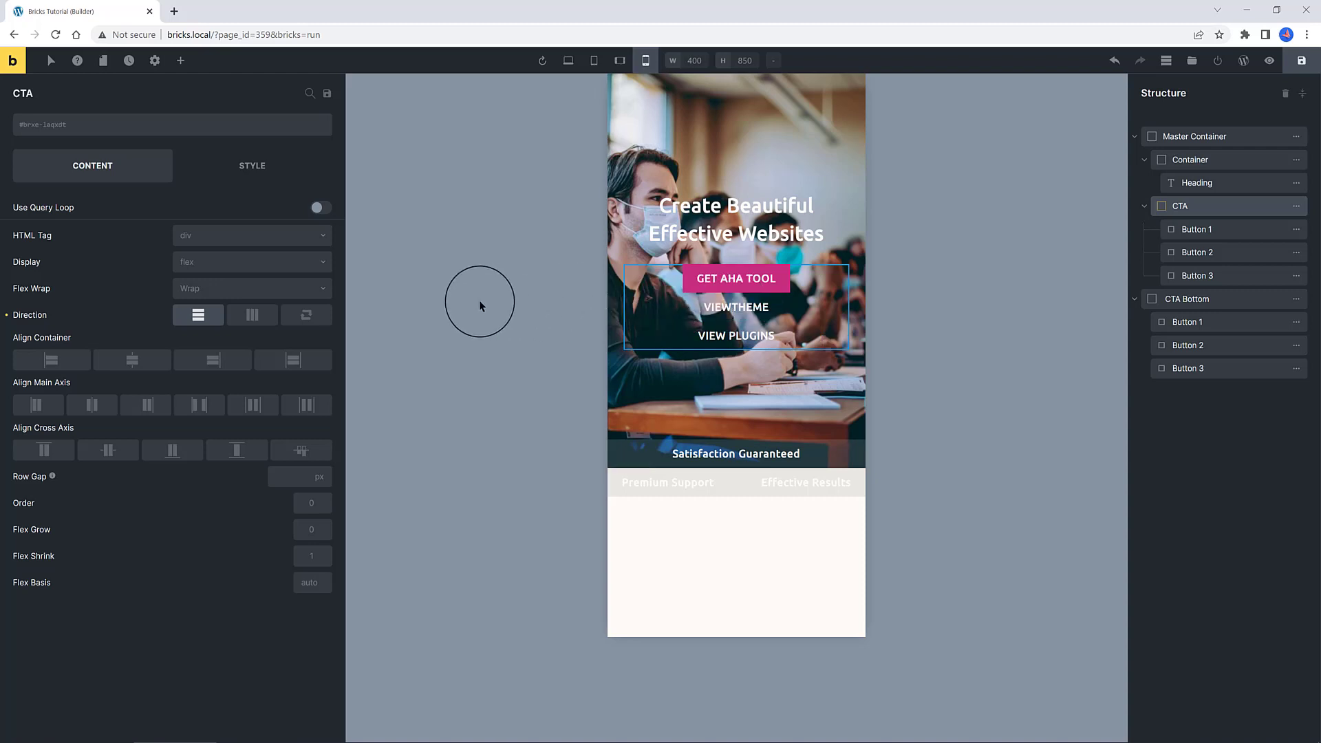
click(1244, 300)
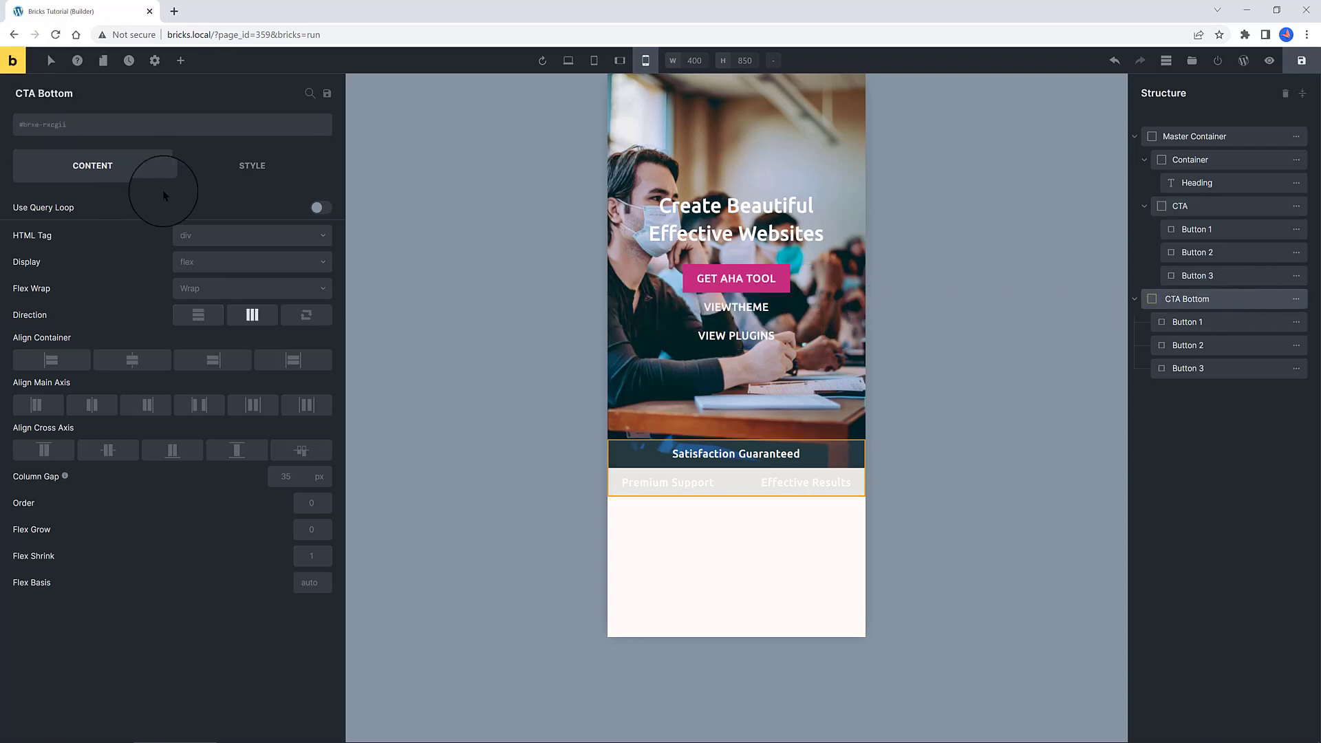
click(199, 317)
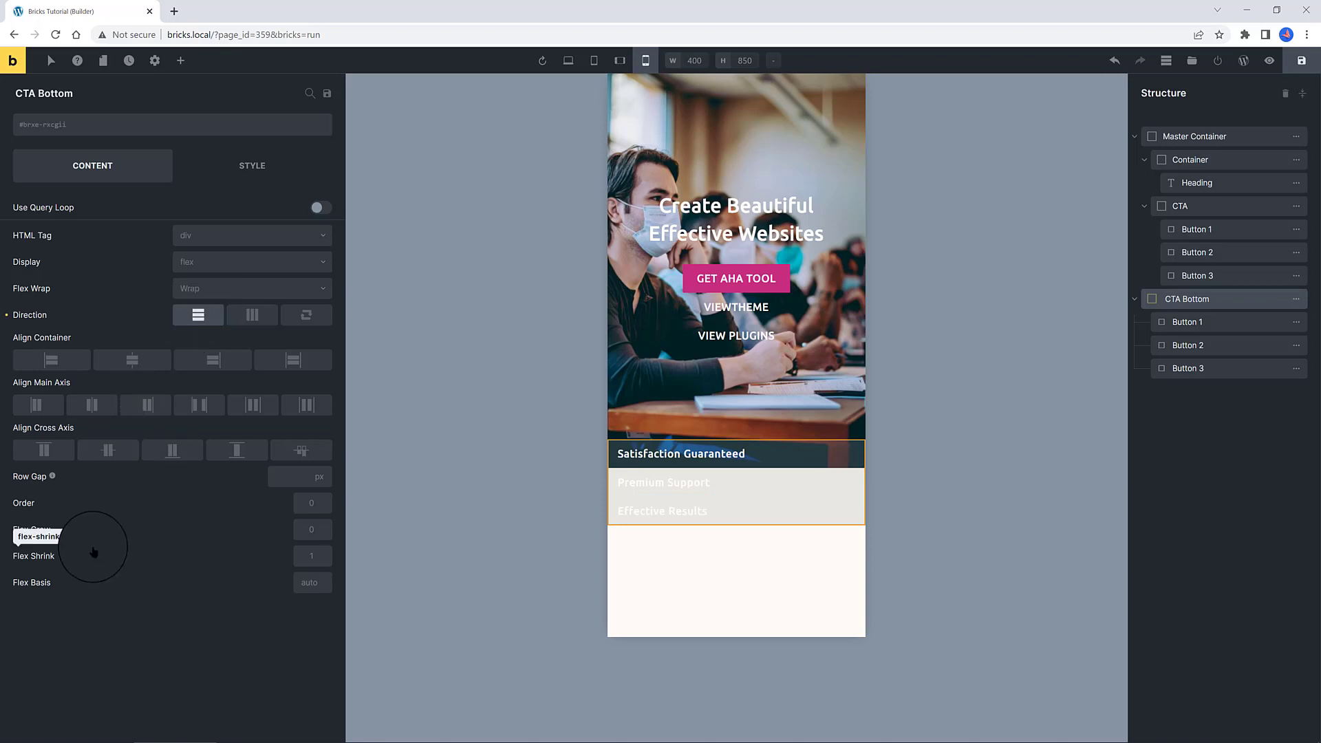
click(116, 452)
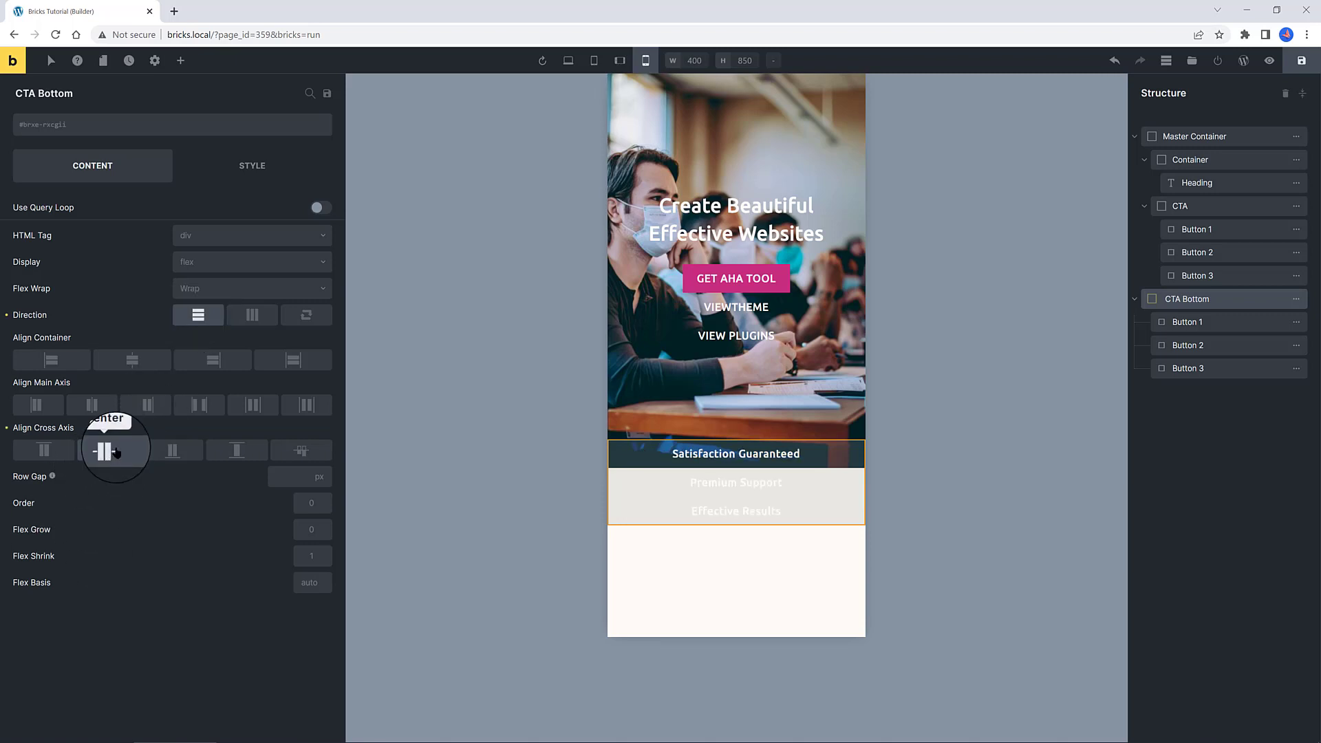
click(1301, 61)
click(1188, 368)
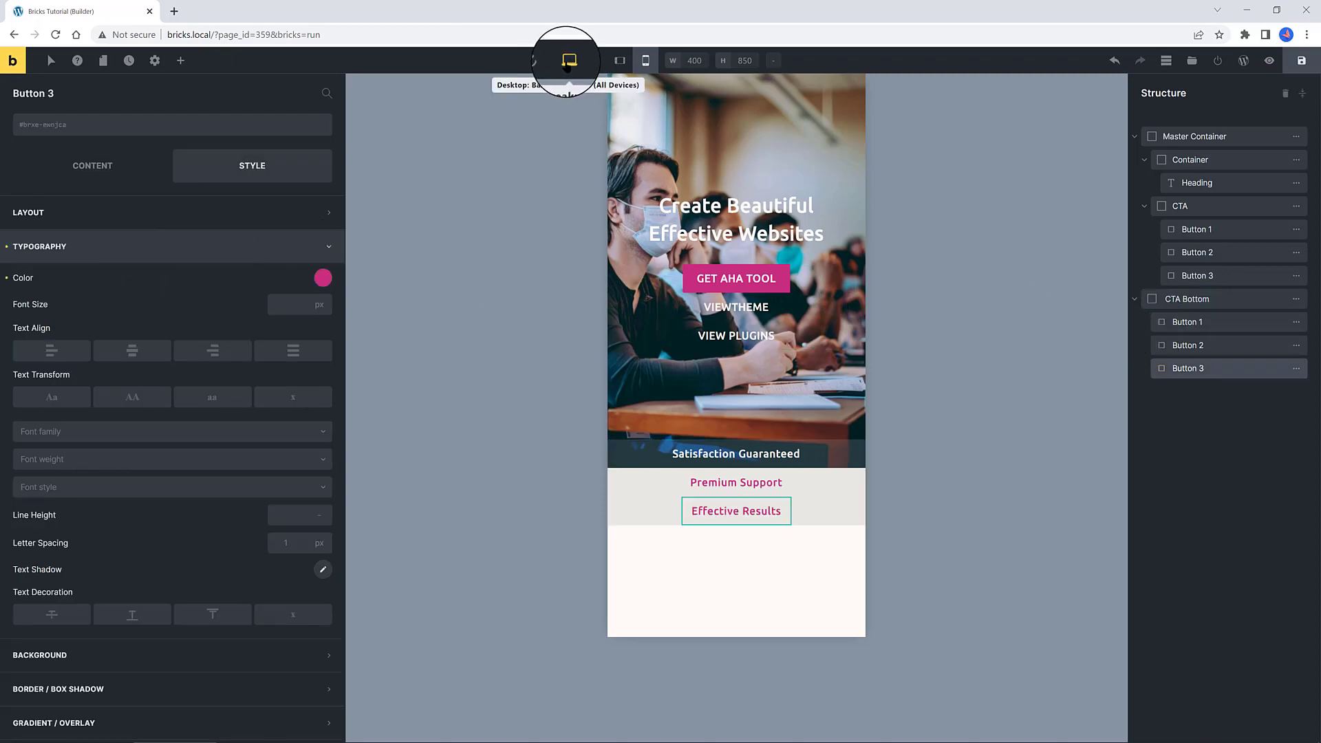
click(647, 63)
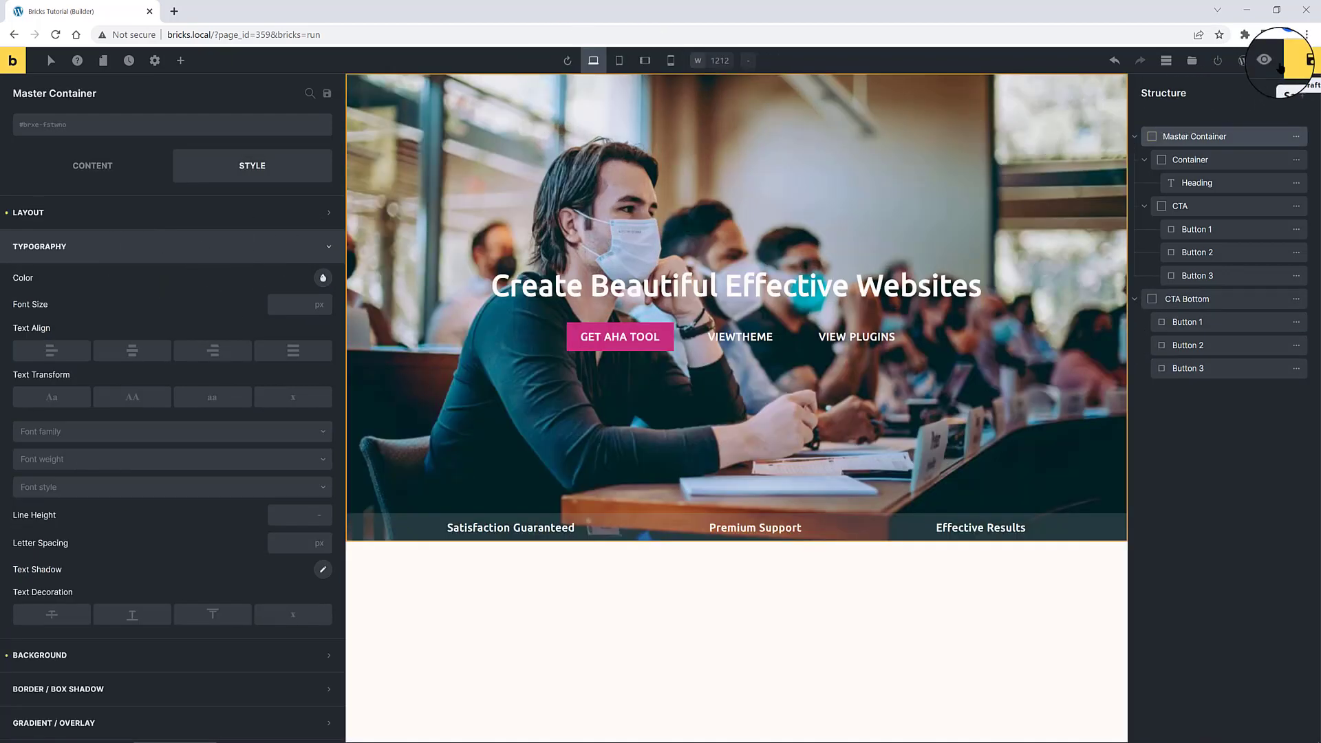
Create and publish a Header-type template titled 'Sticky Header', then edit it with Bricks
click(1298, 59)
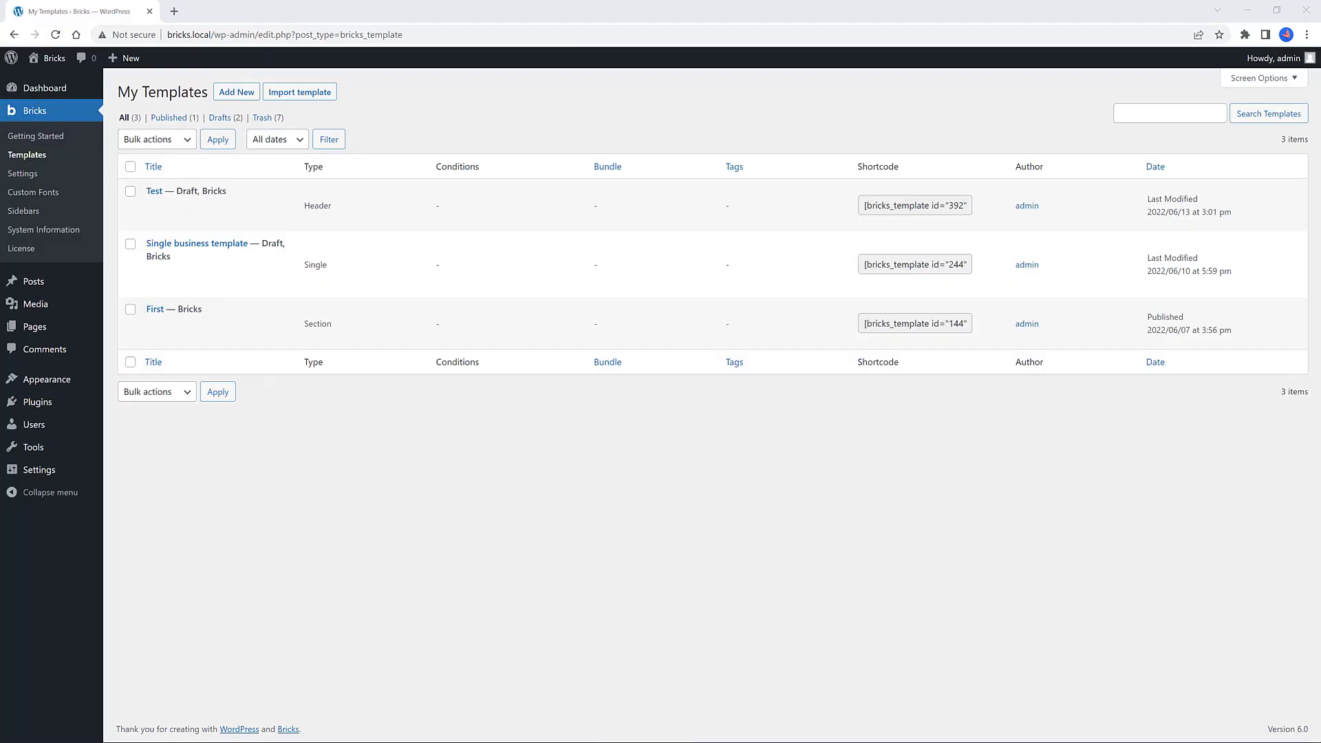
click(241, 93)
text(Stic)
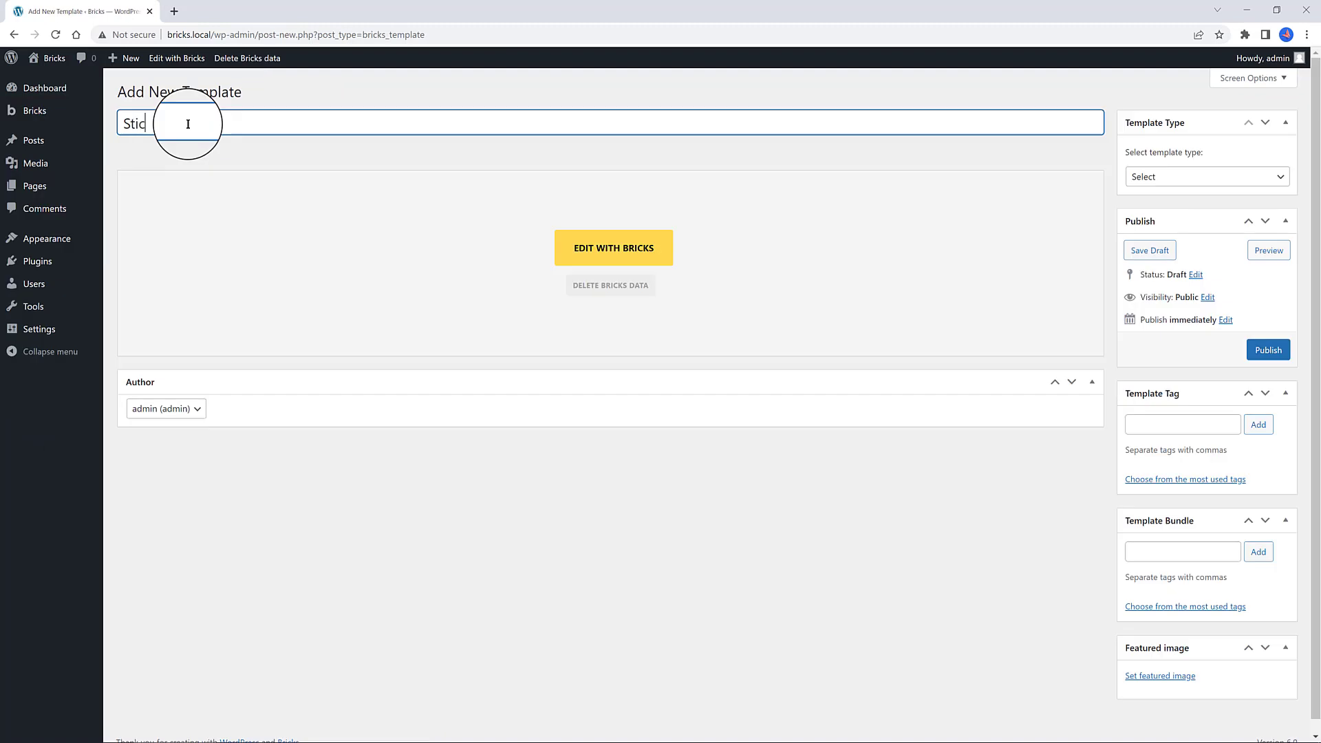
text(ky Header)
click(1191, 177)
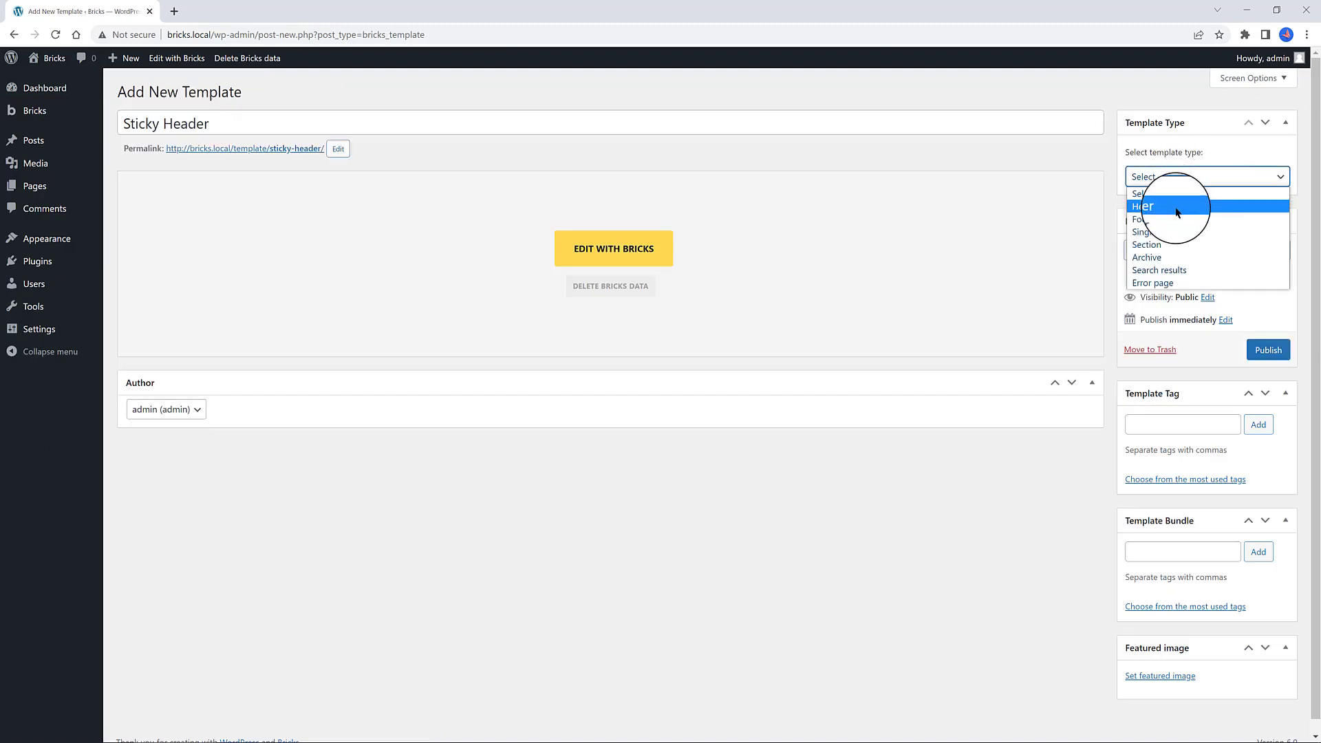
click(1177, 203)
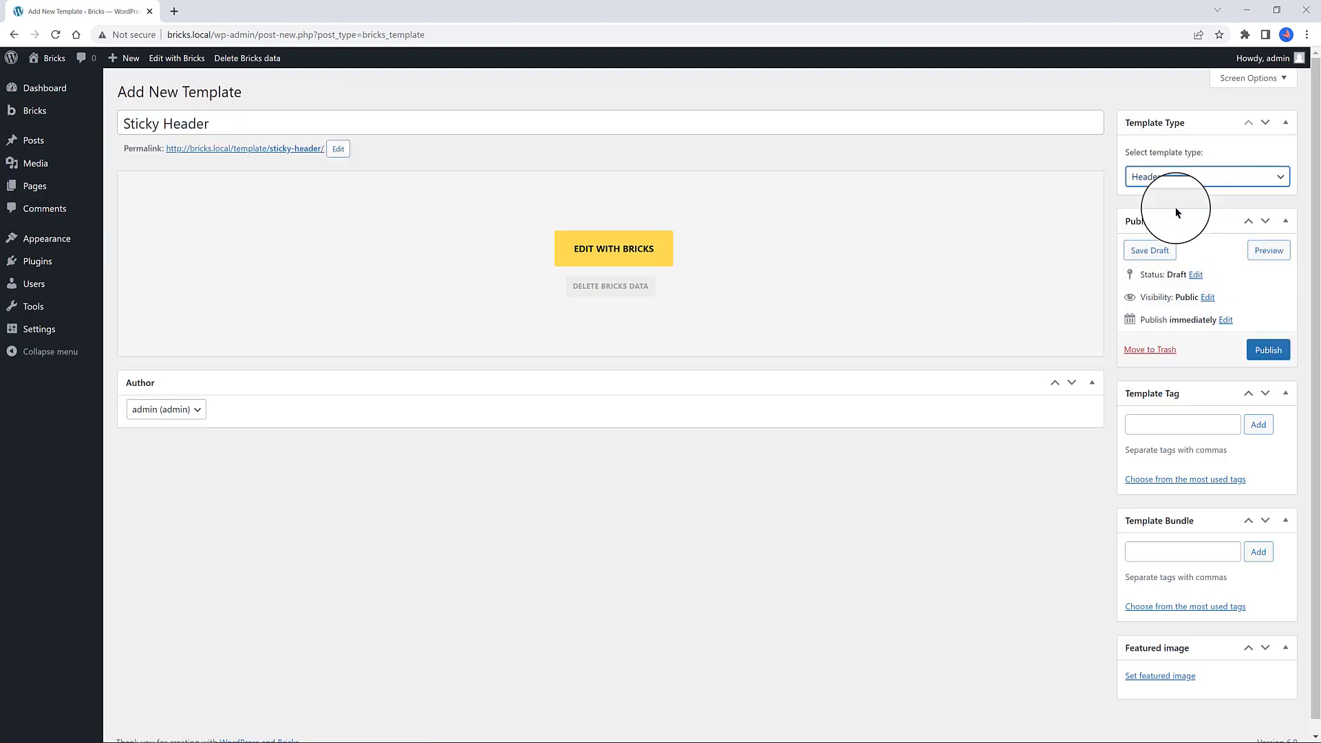
click(1268, 351)
click(631, 291)
click(154, 60)
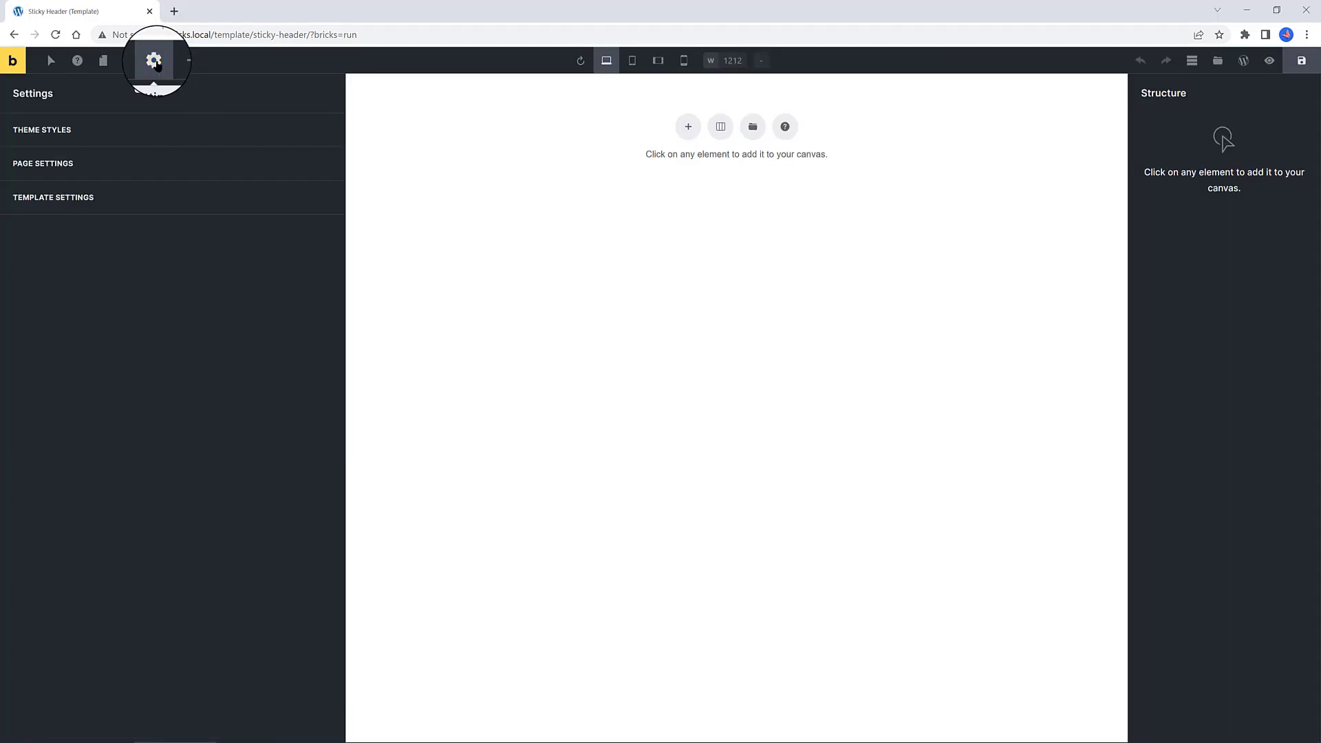
Enable Sticky Header in Template Settings with a white scrolling background
click(79, 199)
click(320, 275)
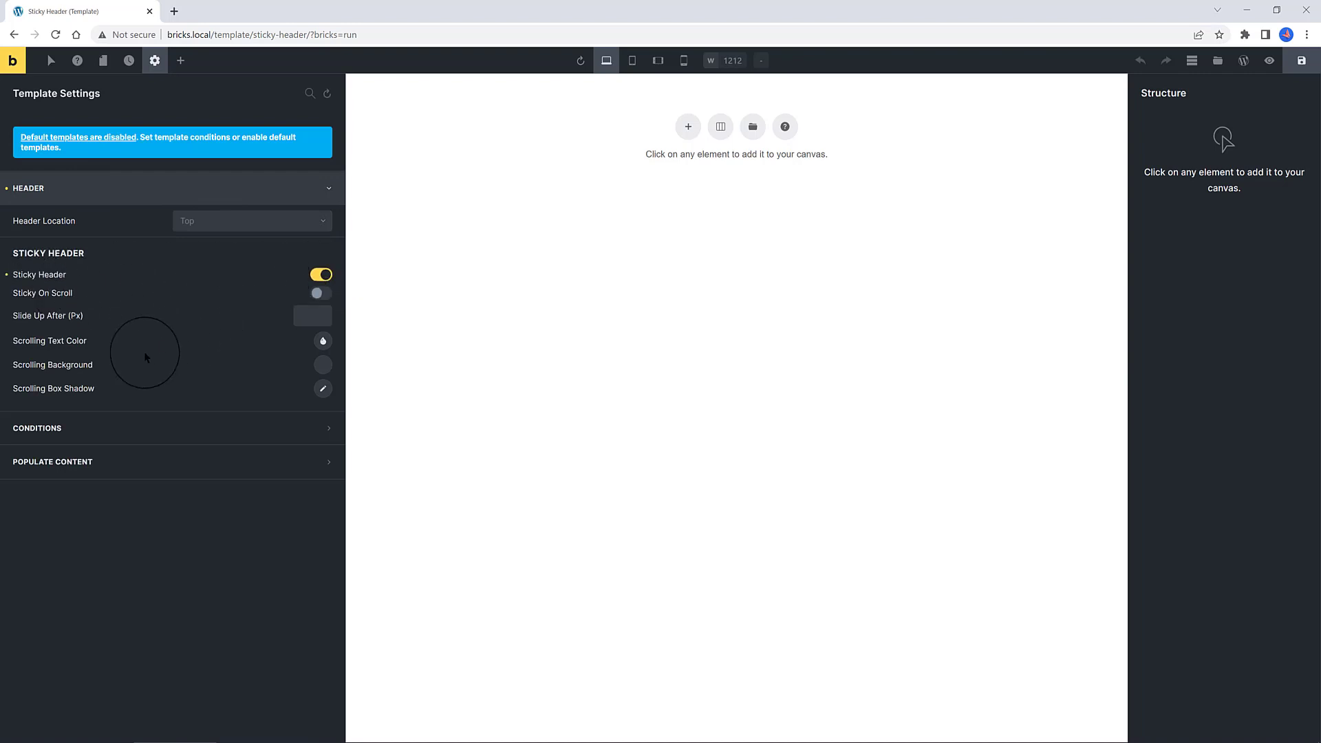
click(322, 370)
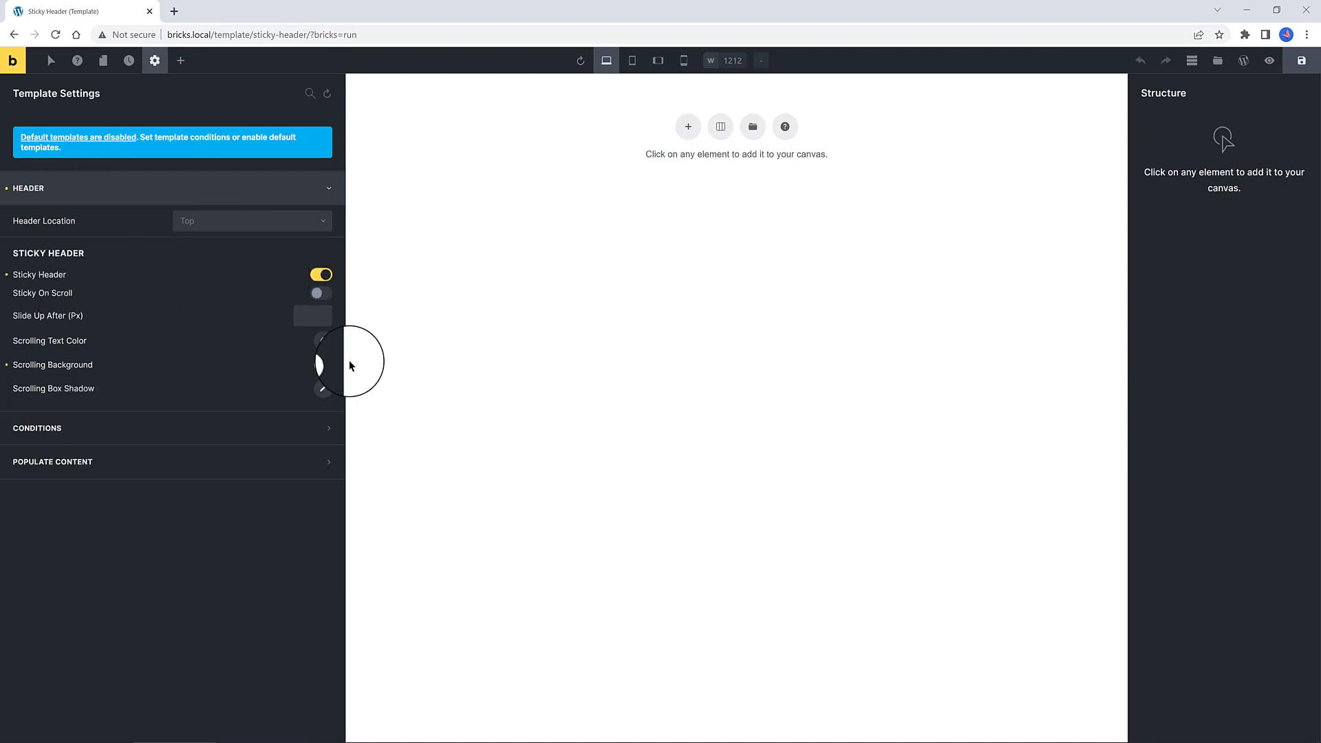
Add an Individual display condition and preview the header over the Bricks Tutorial page
click(119, 436)
click(177, 287)
click(103, 319)
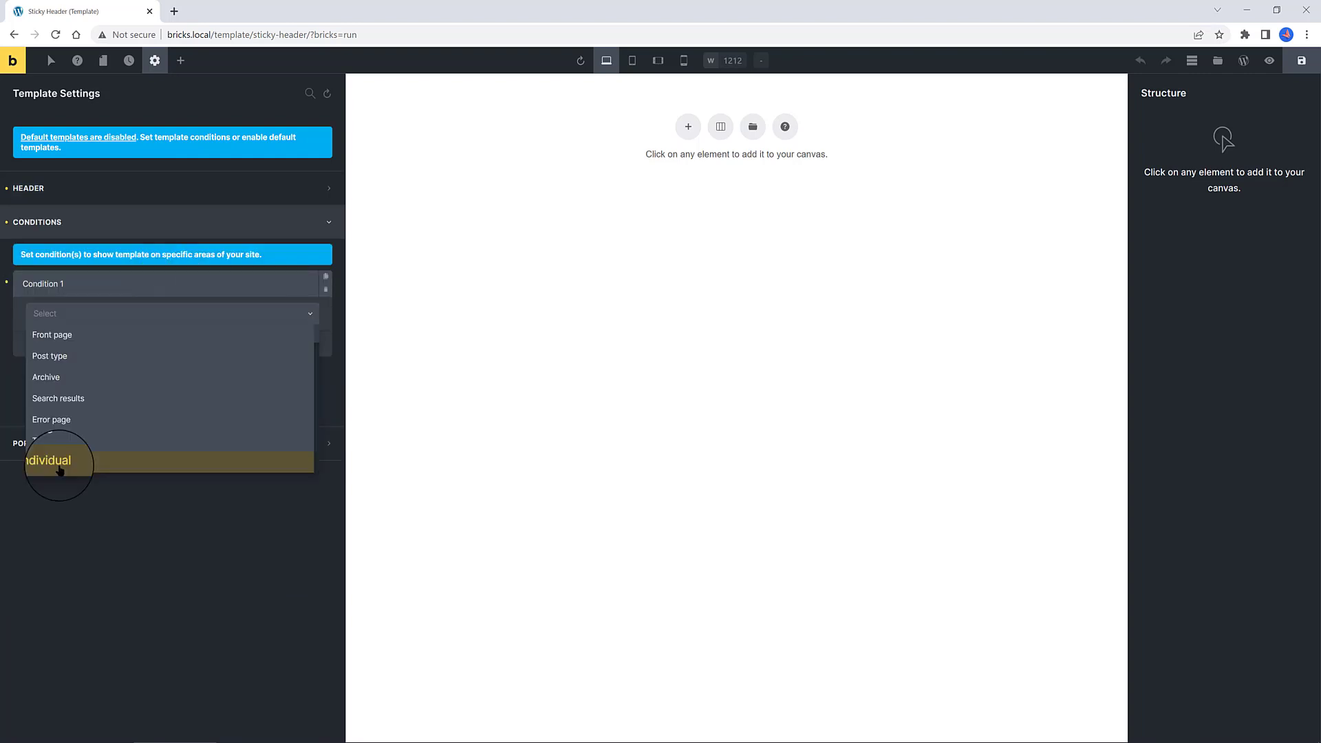
click(60, 465)
click(97, 365)
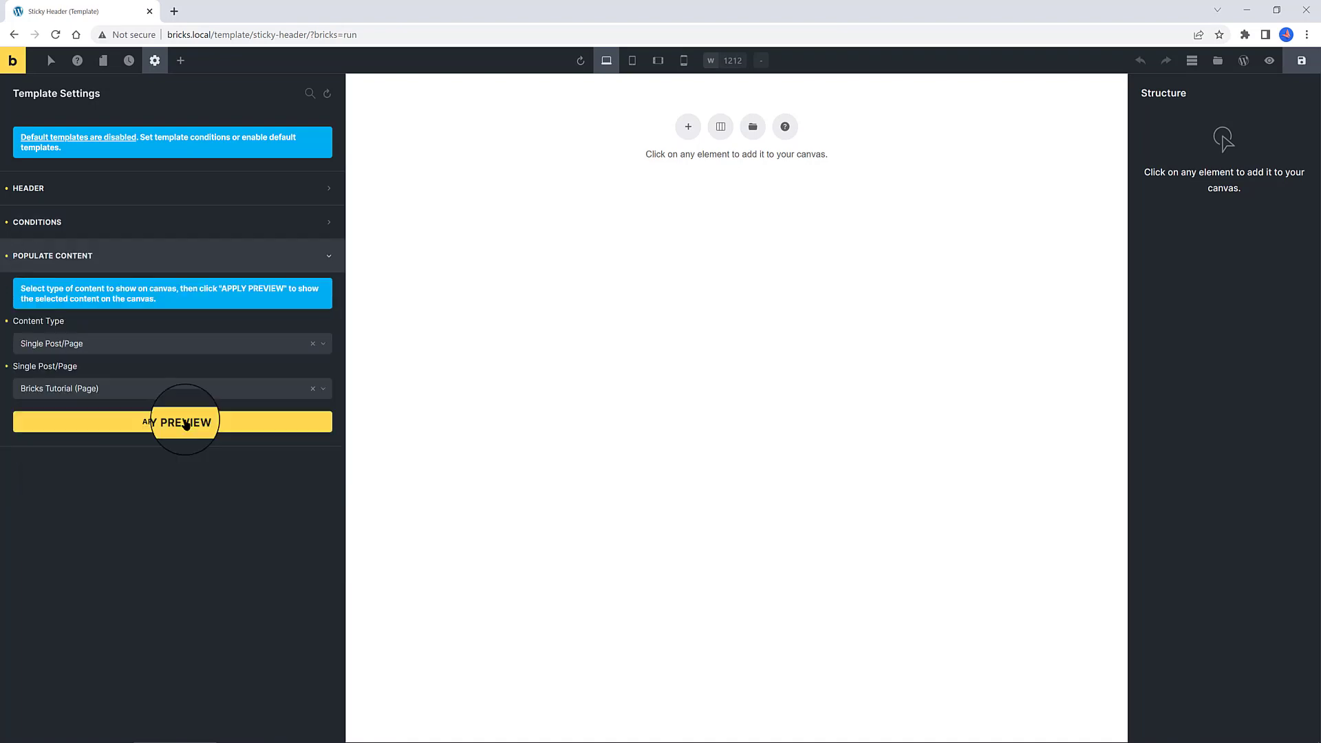
click(186, 423)
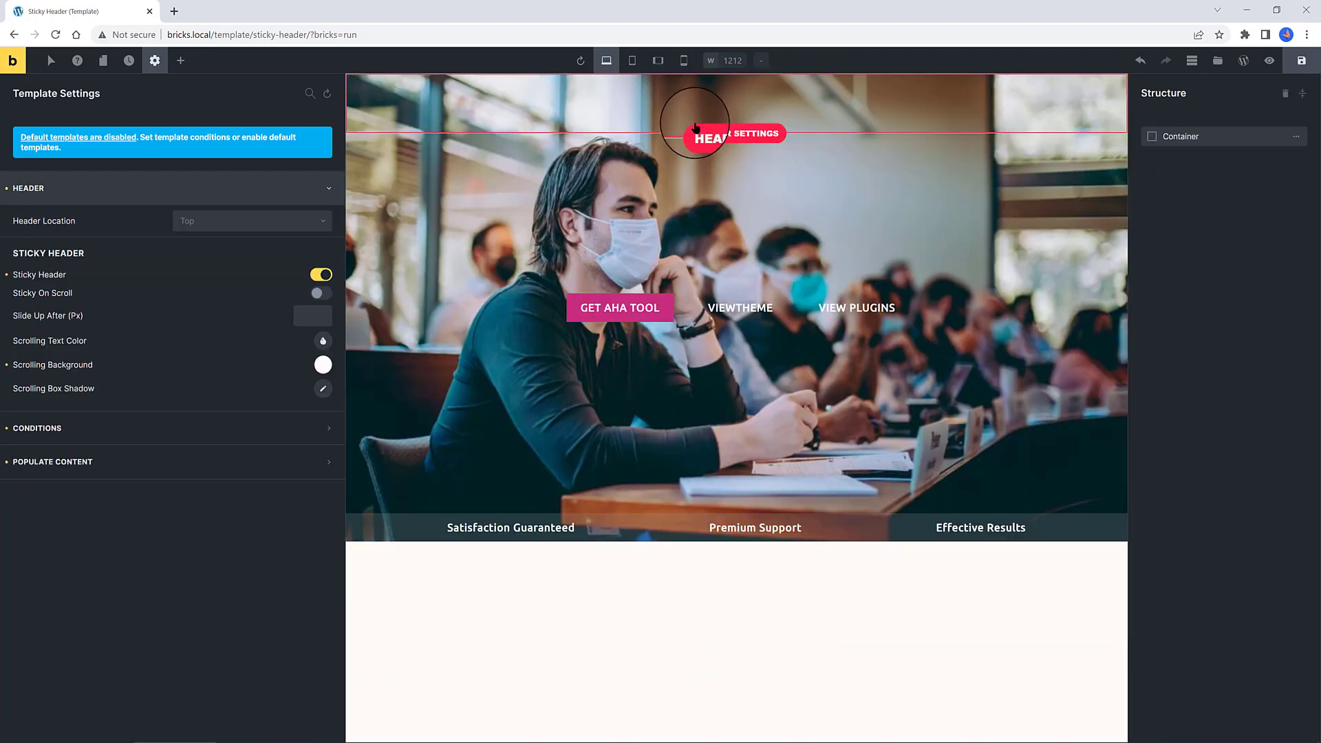
Give the Master section width 1212 px, 25 px left/right padding and z-index 10
click(1249, 137)
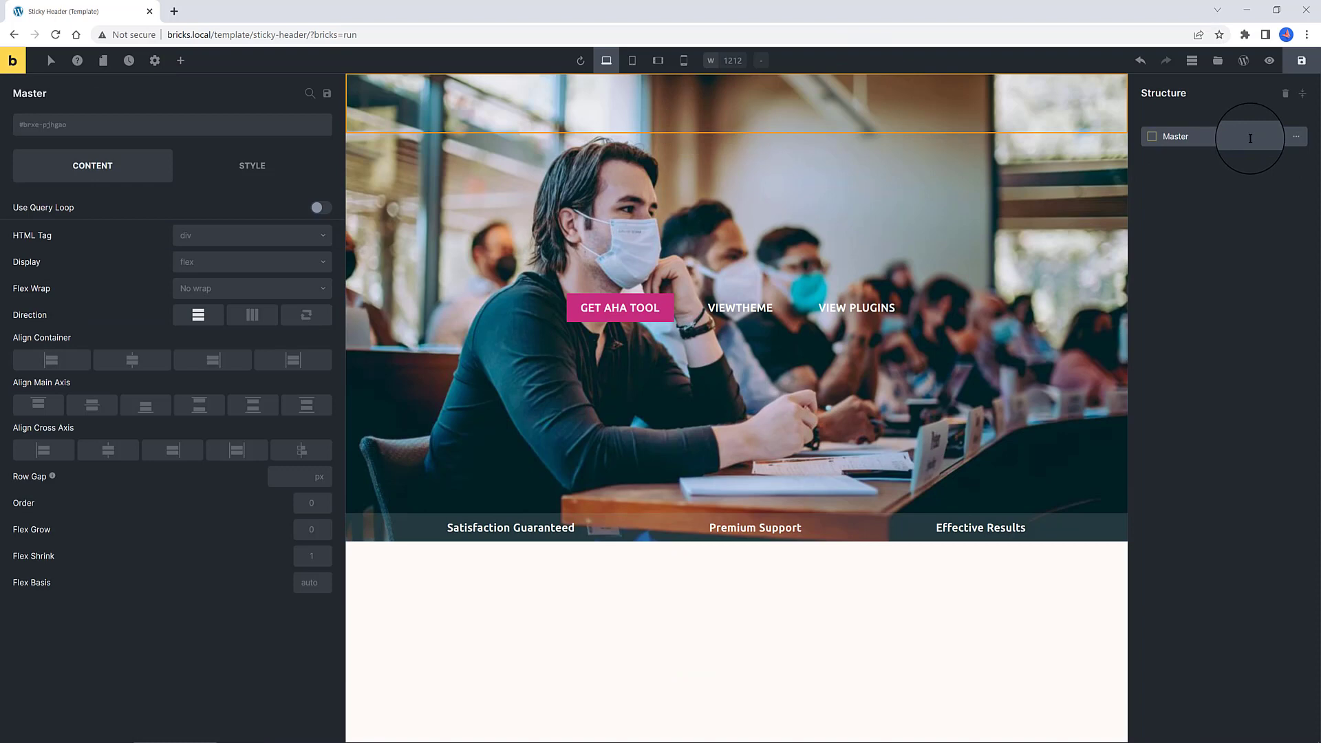
double_click(1251, 137)
click(252, 165)
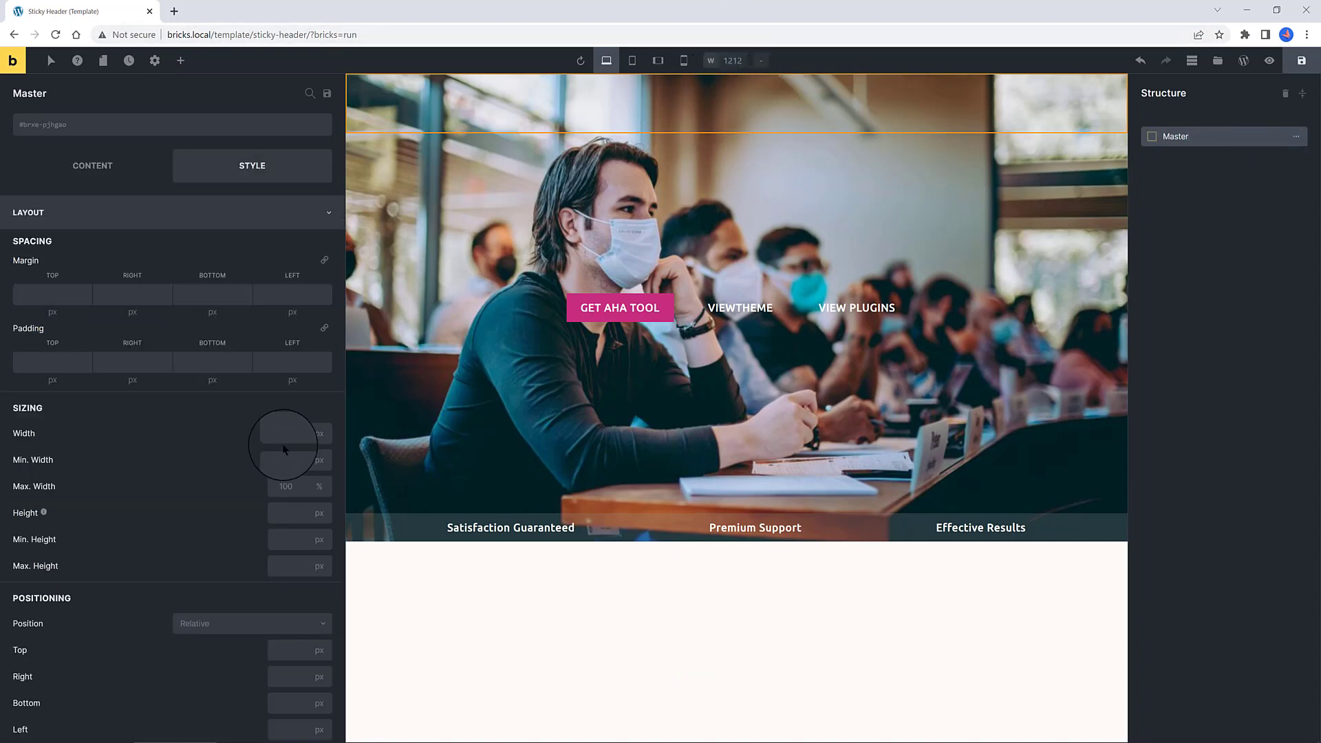
click(283, 433)
text(1212)
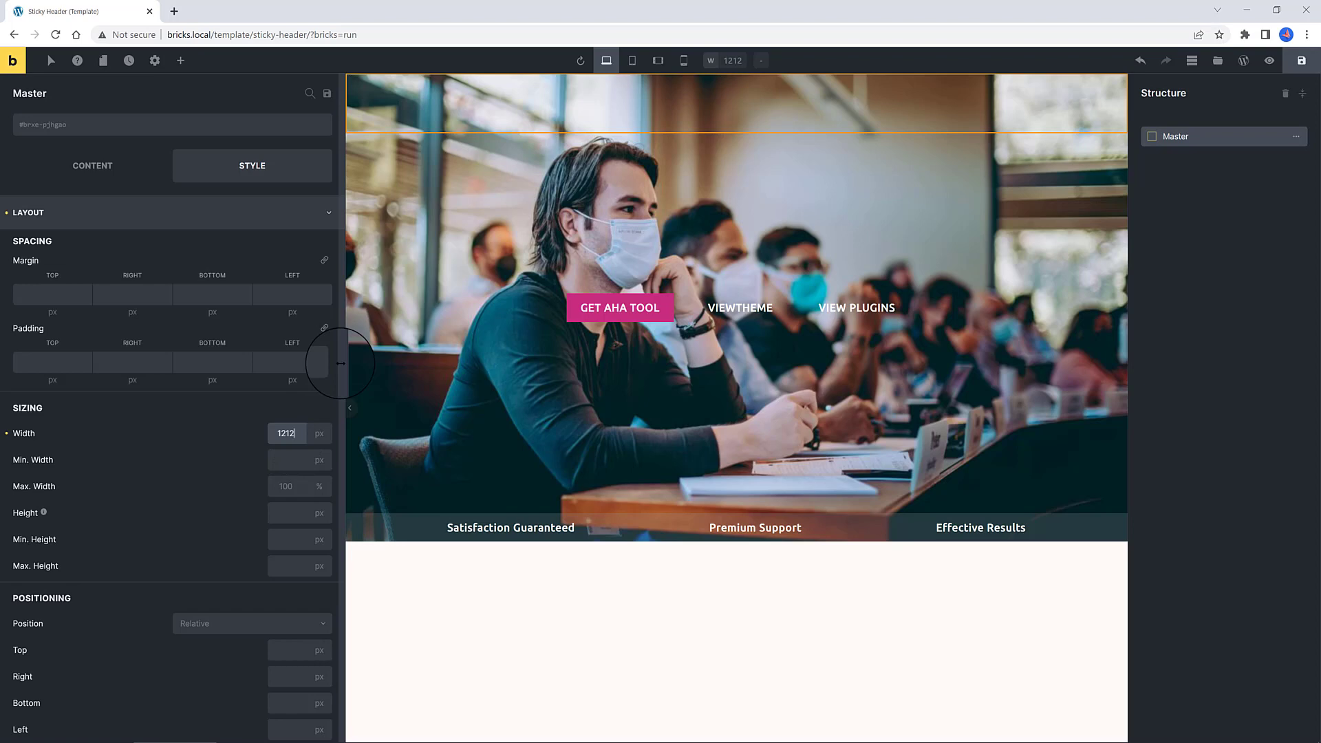
click(127, 361)
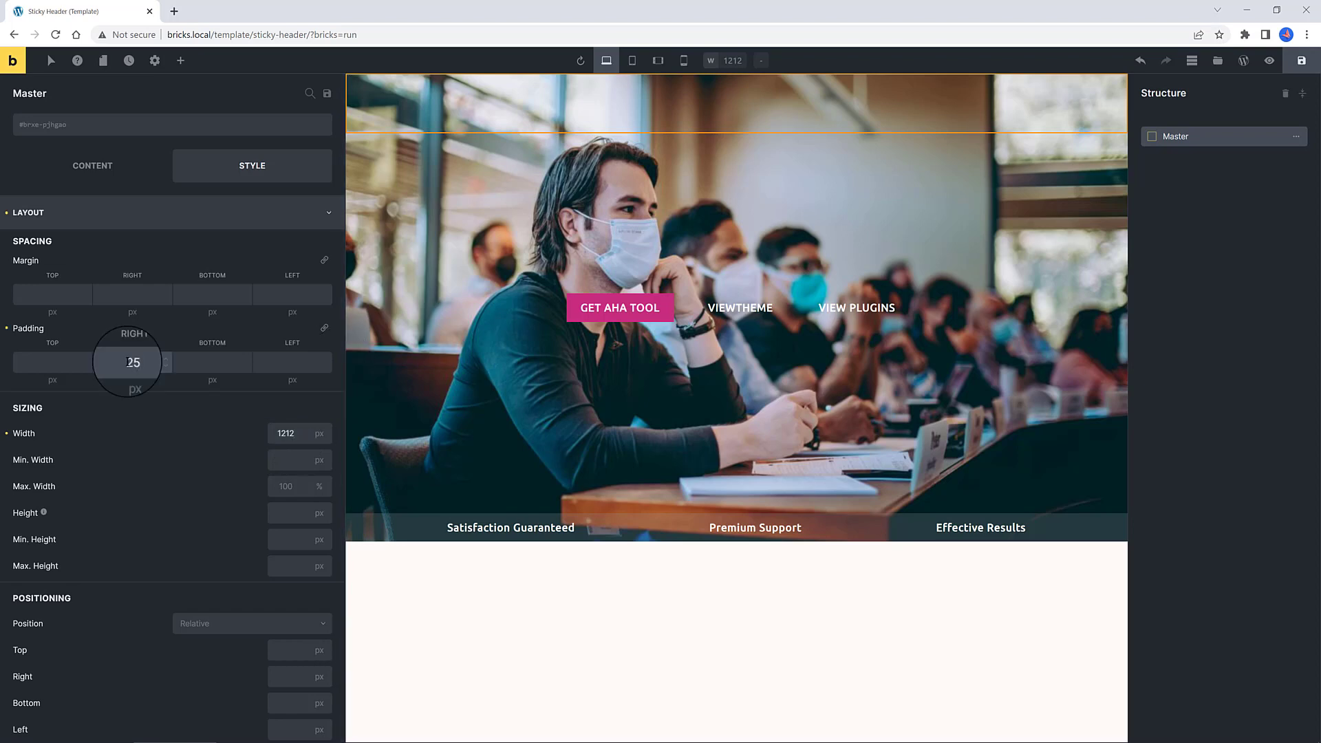
text(25)
click(280, 356)
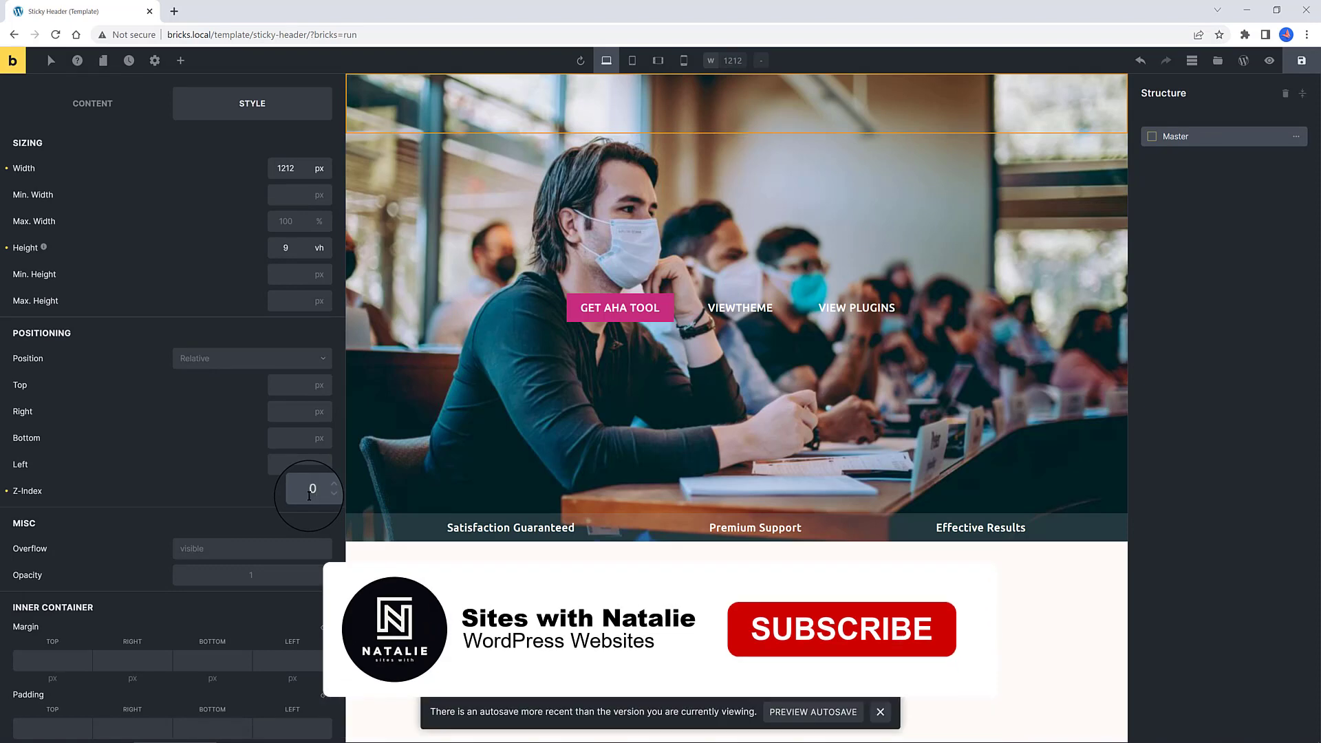
text(10)
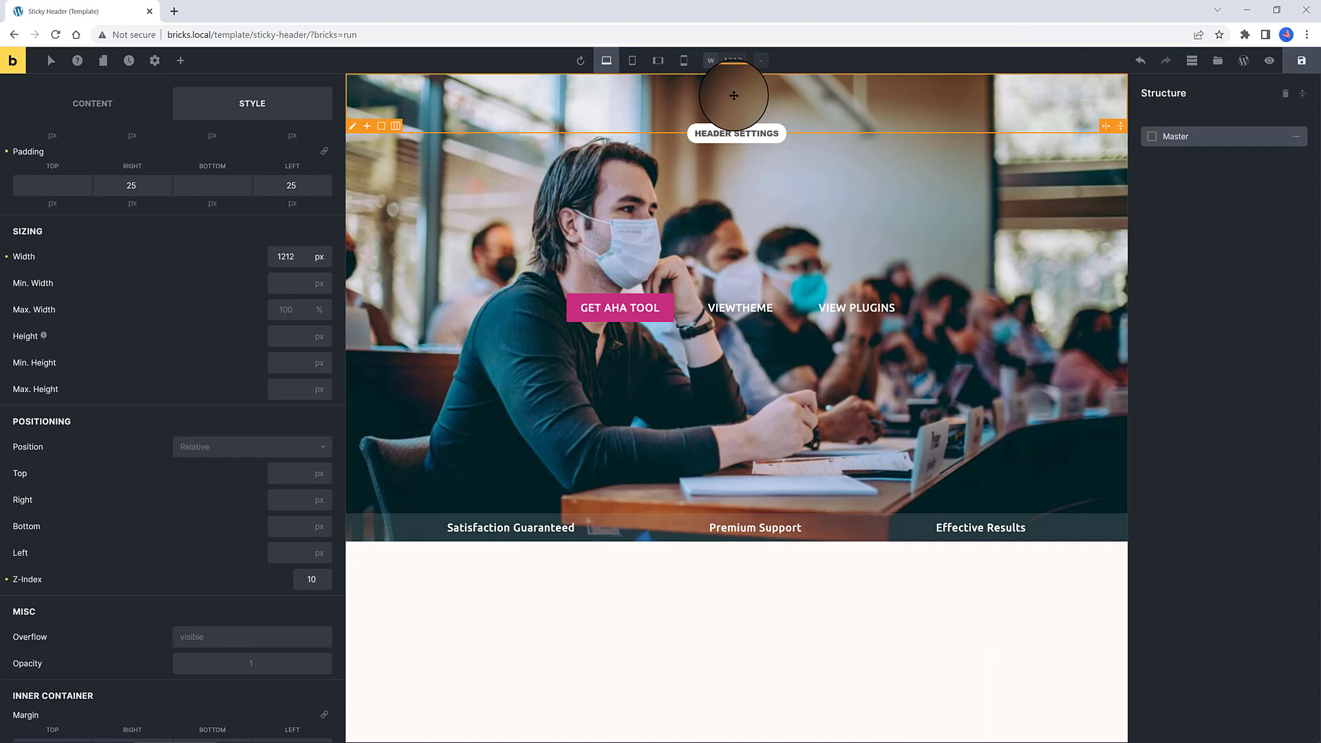
Add three child containers inside the Master header section
click(1296, 136)
click(1257, 137)
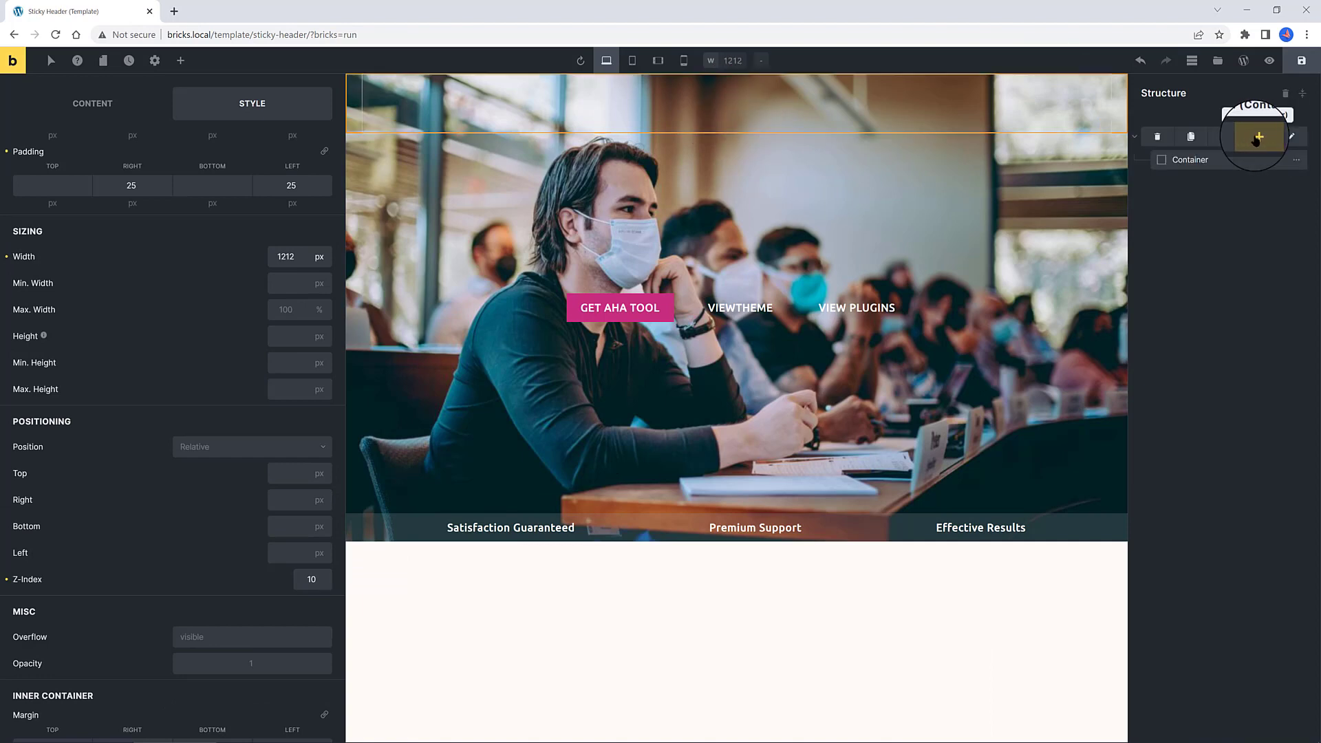
click(1257, 138)
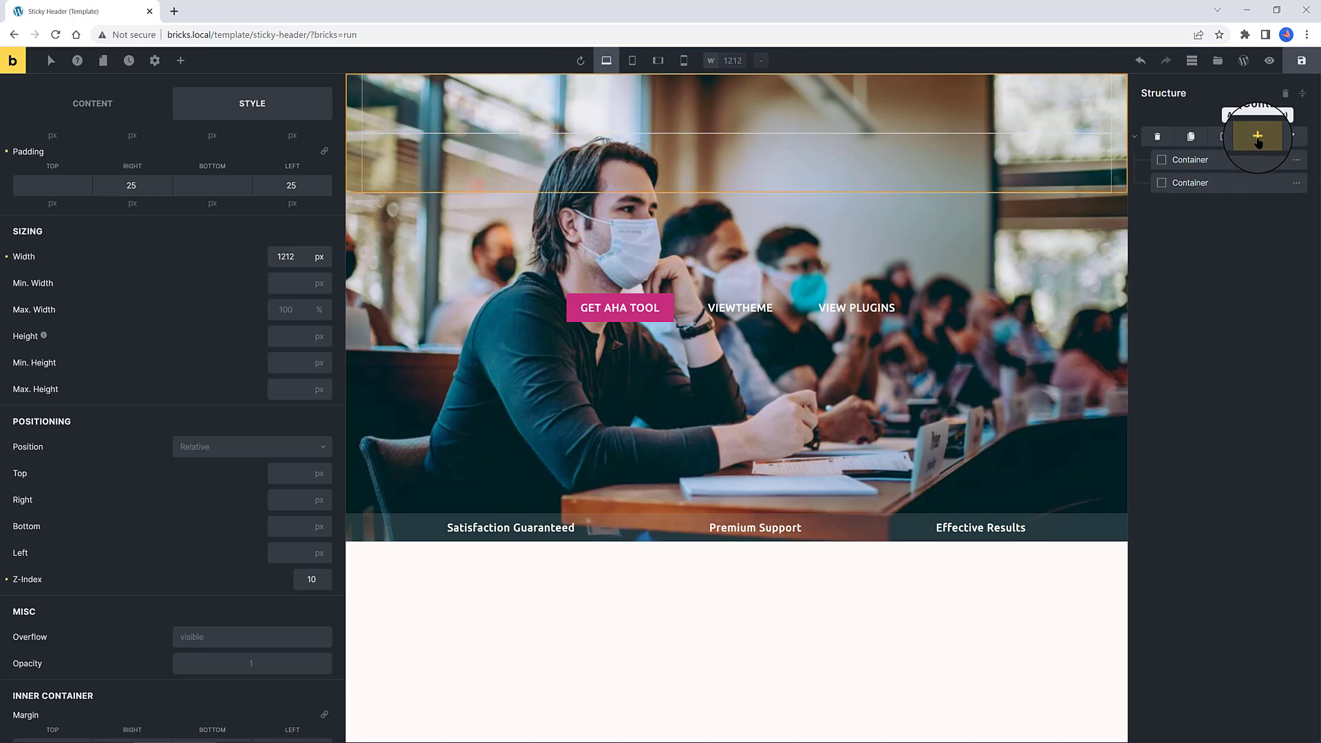
click(1258, 137)
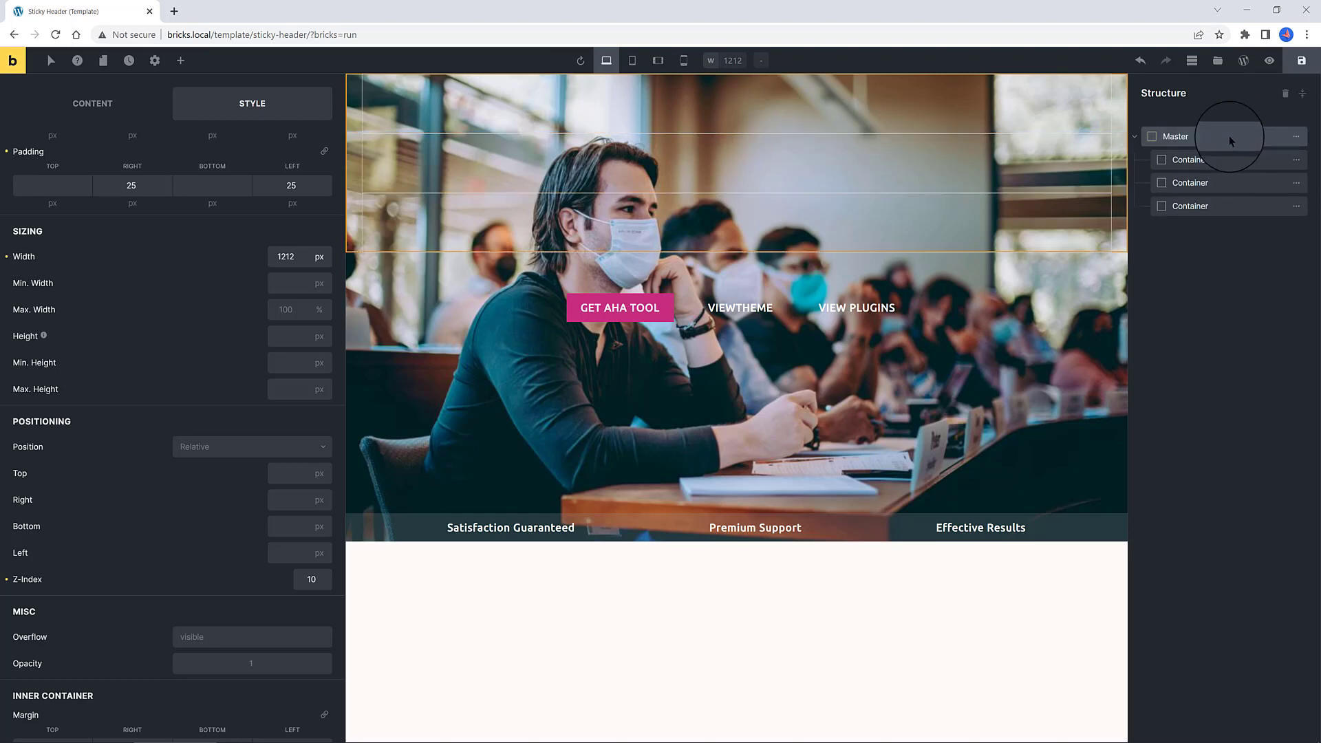
Set Master's direction to row and centre the three containers
click(89, 105)
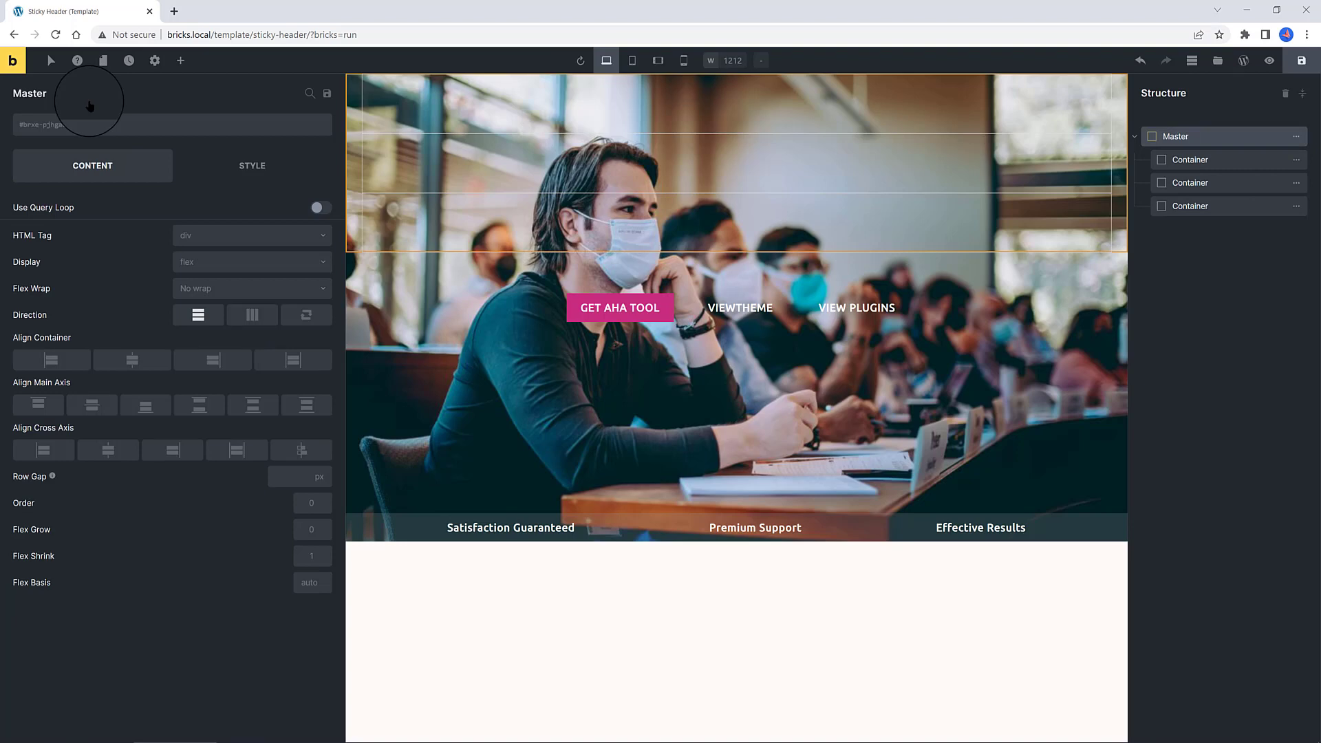
click(252, 315)
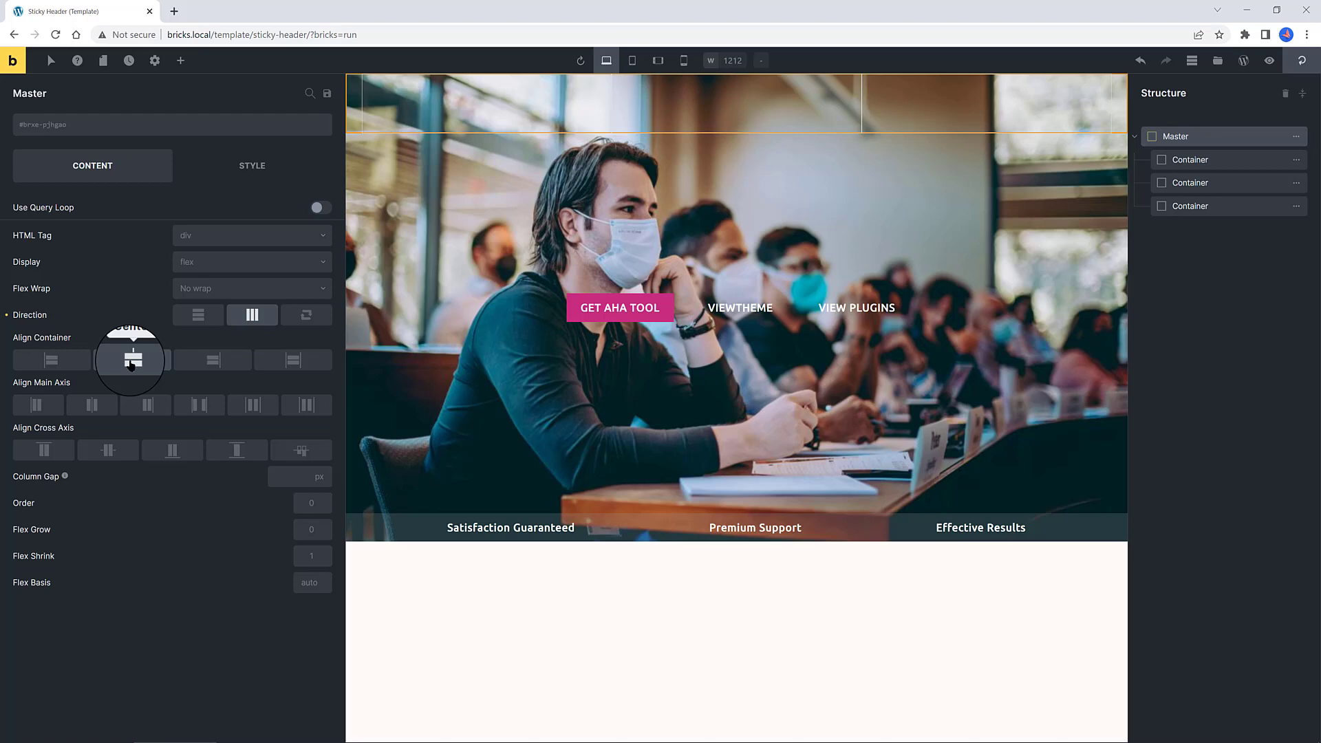
click(131, 365)
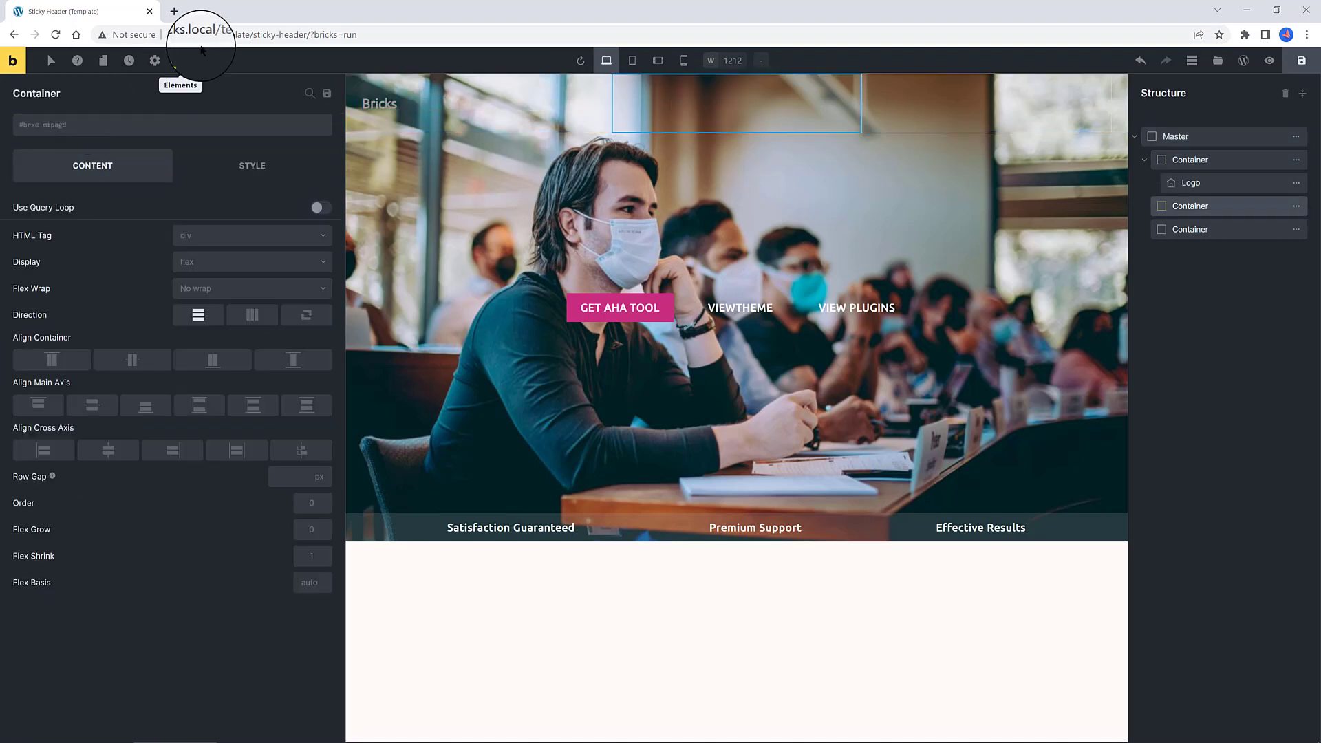
Add a Nav Menu element to the middle header container
click(175, 61)
text(Nav)
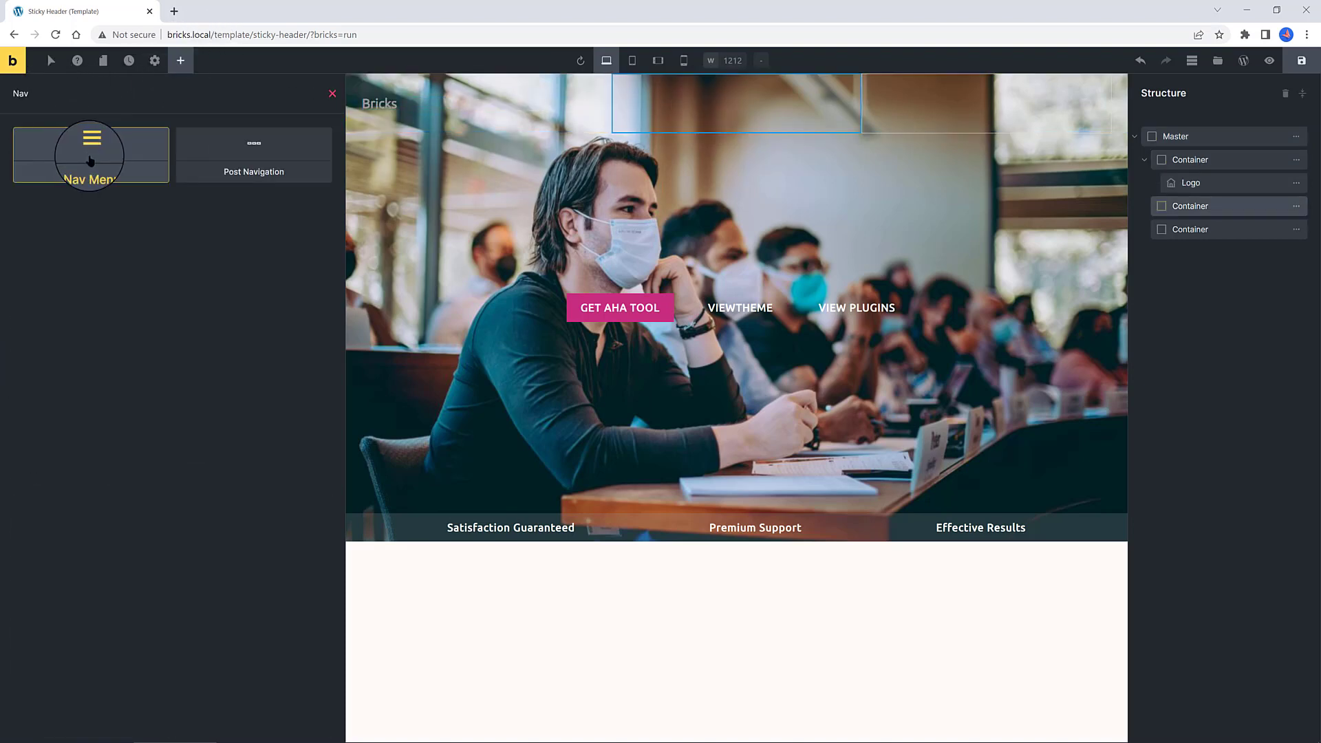
click(89, 159)
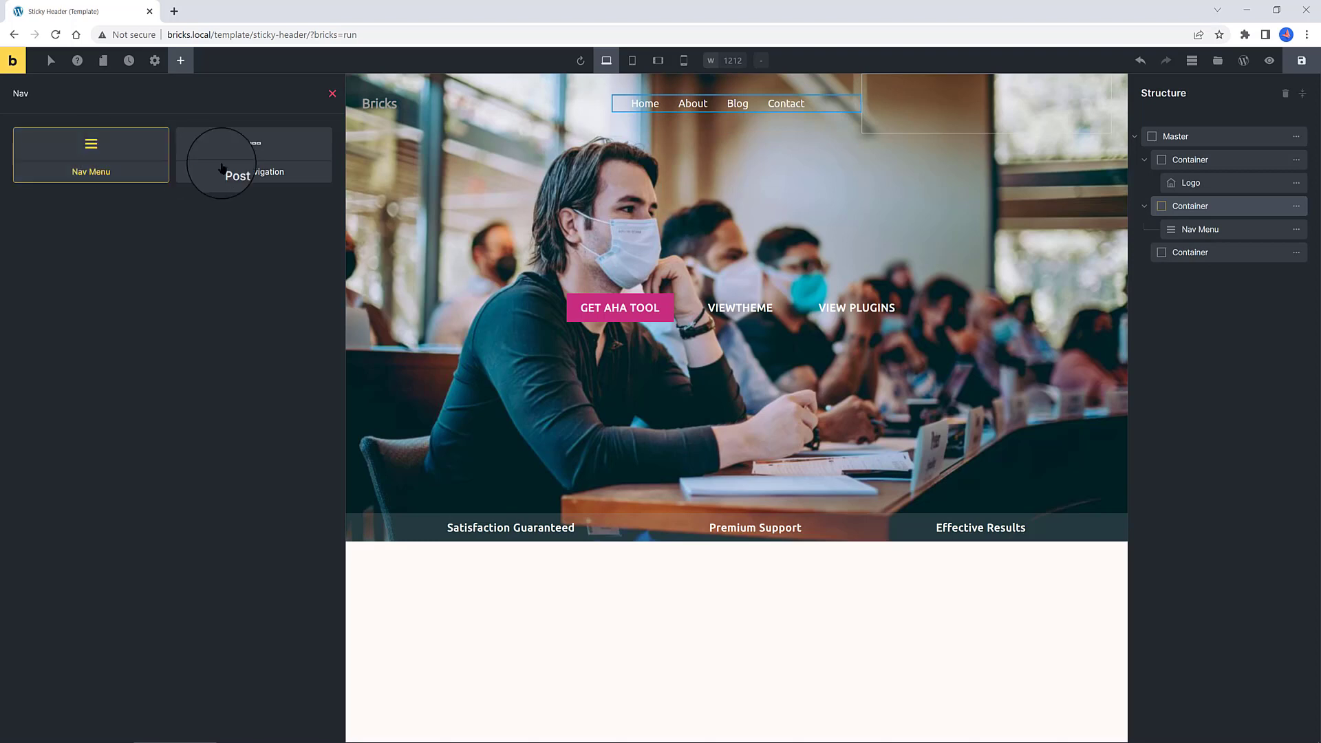
Add a Button to the right container and set its cross-axis alignment to End
click(998, 108)
click(883, 82)
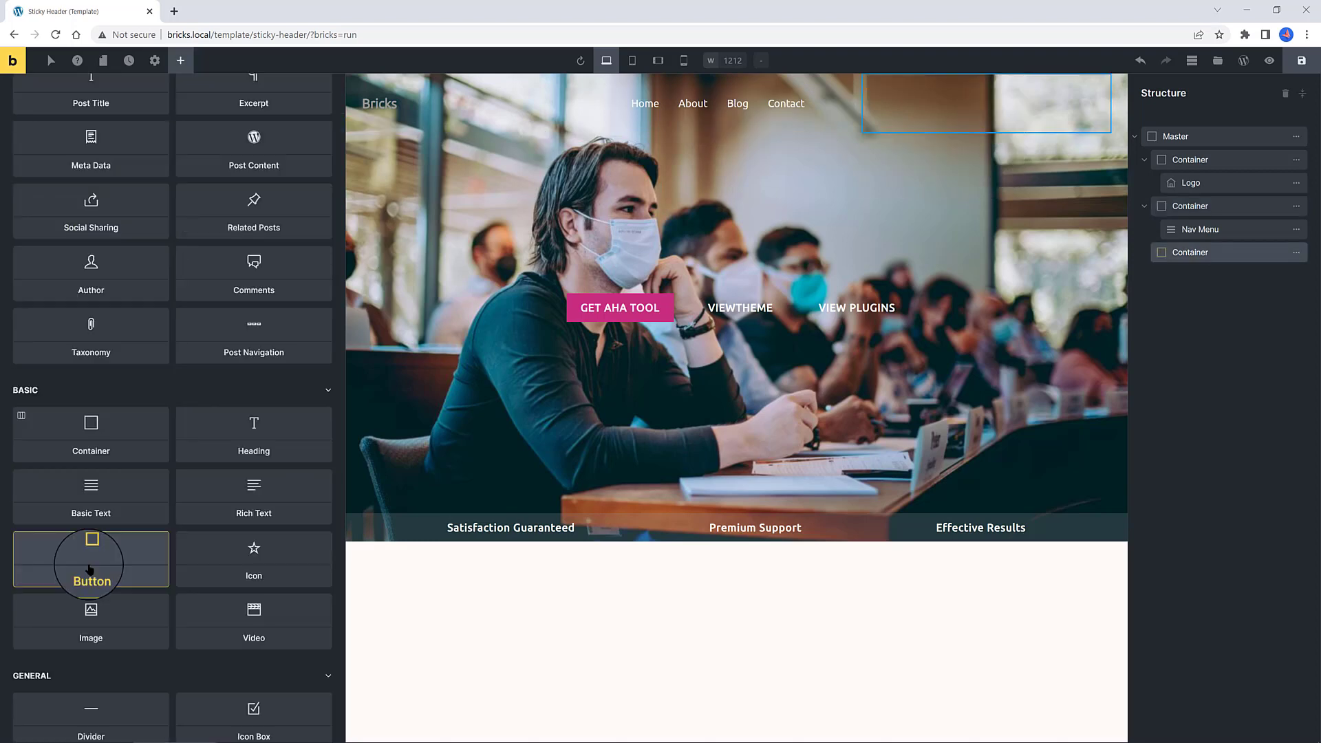
click(88, 539)
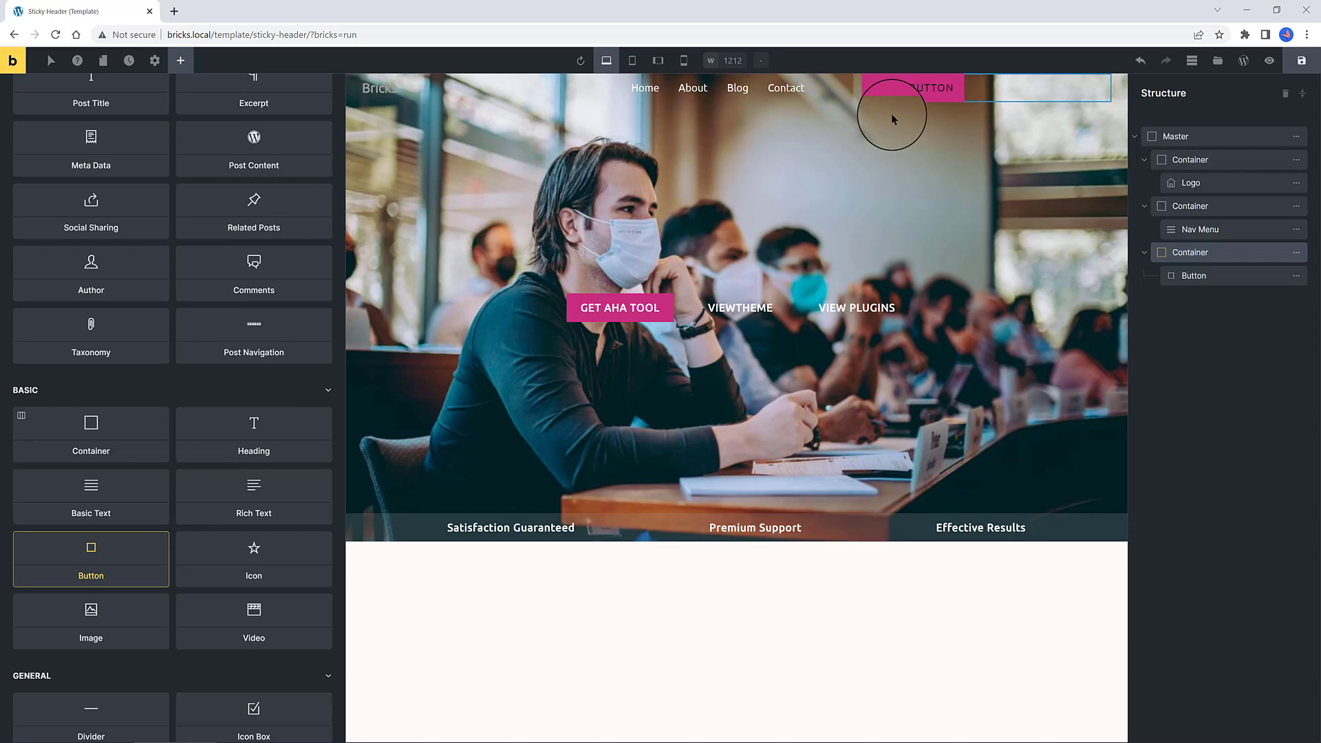
click(911, 89)
click(904, 94)
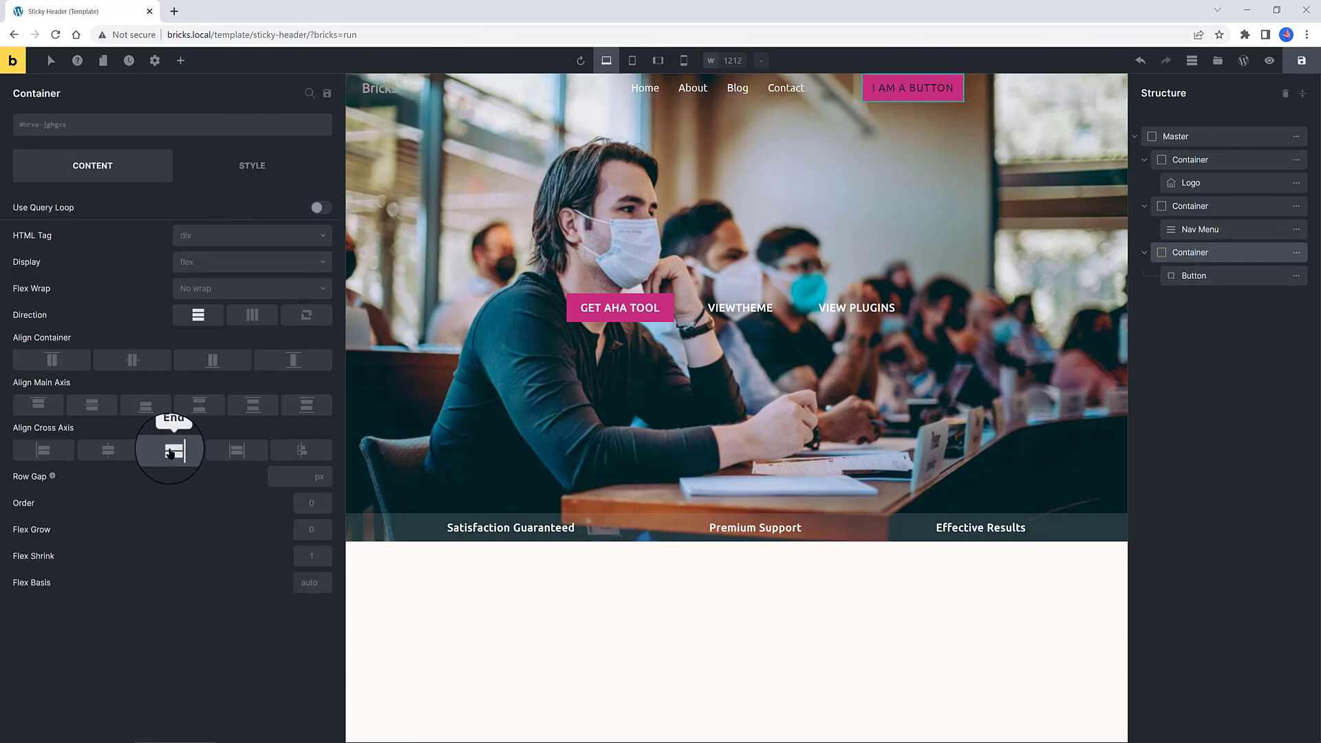
click(172, 451)
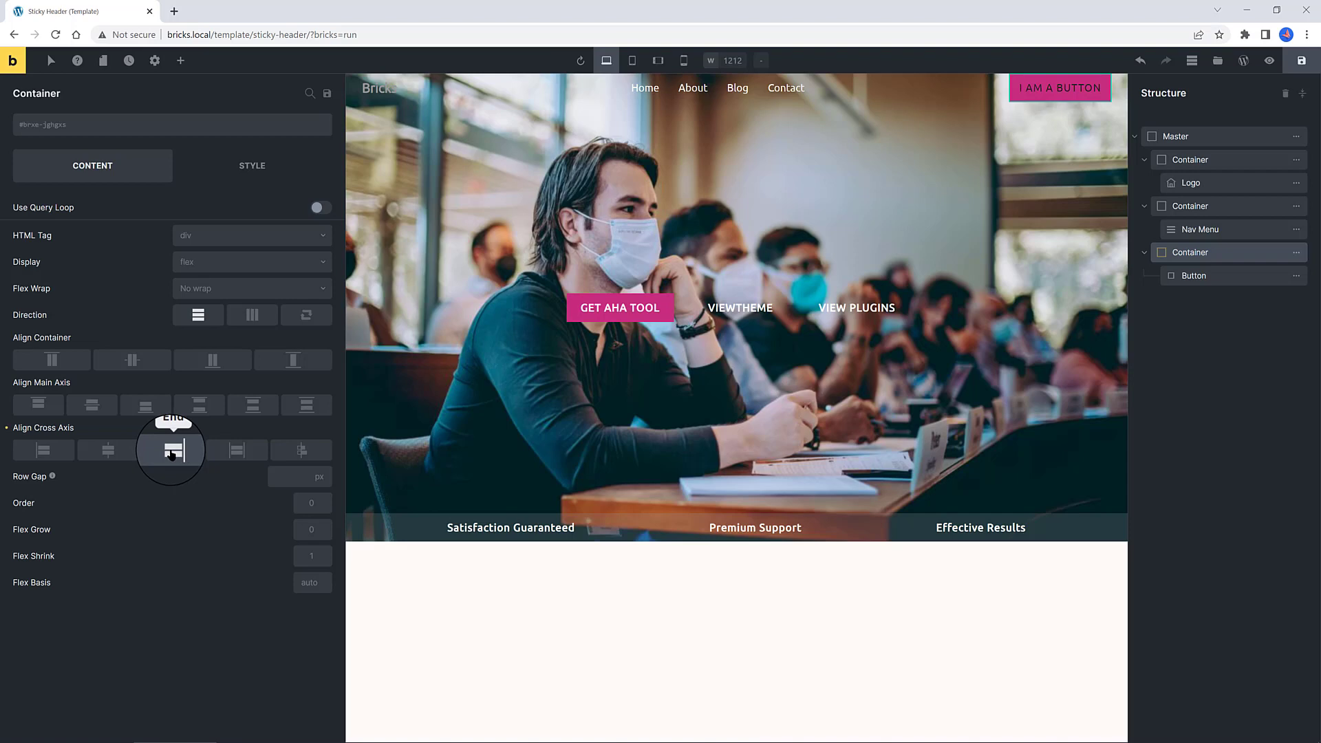
View the live page and scroll down to check the white header stays pinned at the top
click(1270, 61)
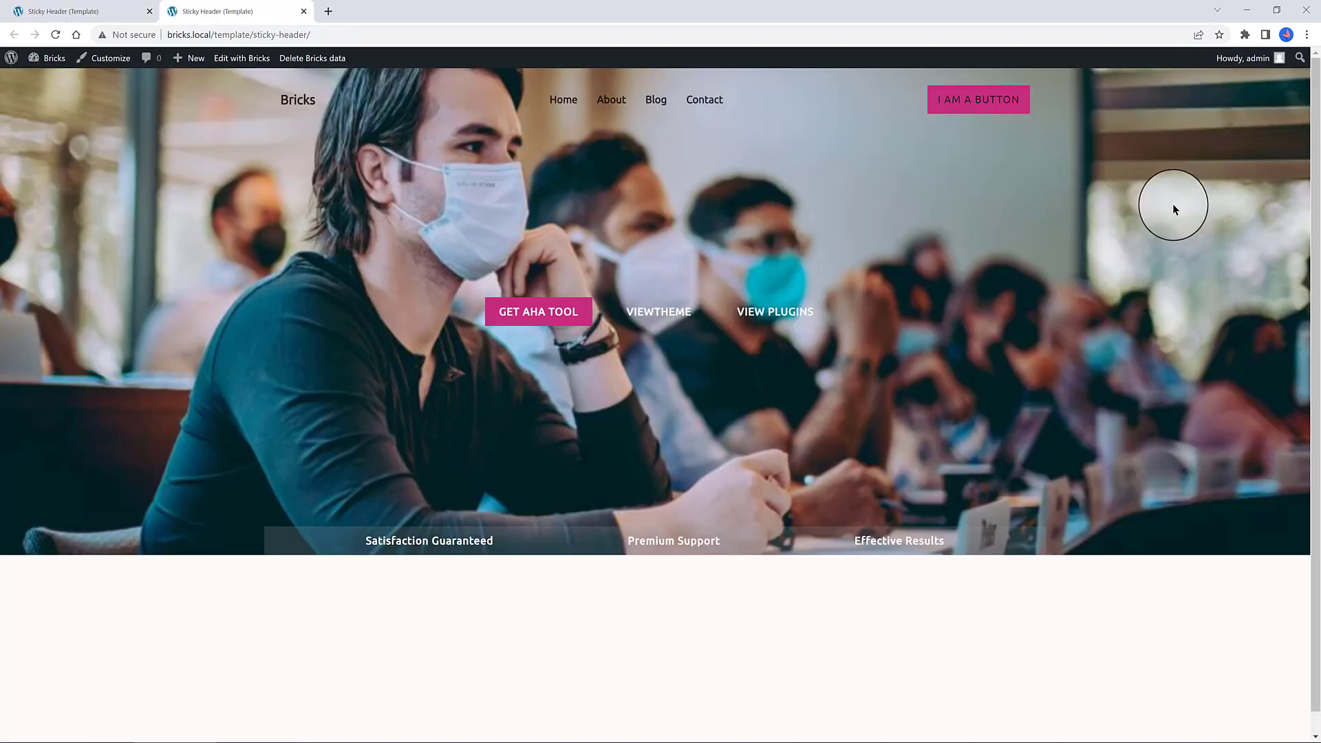
scroll(952, 213, down, 1)
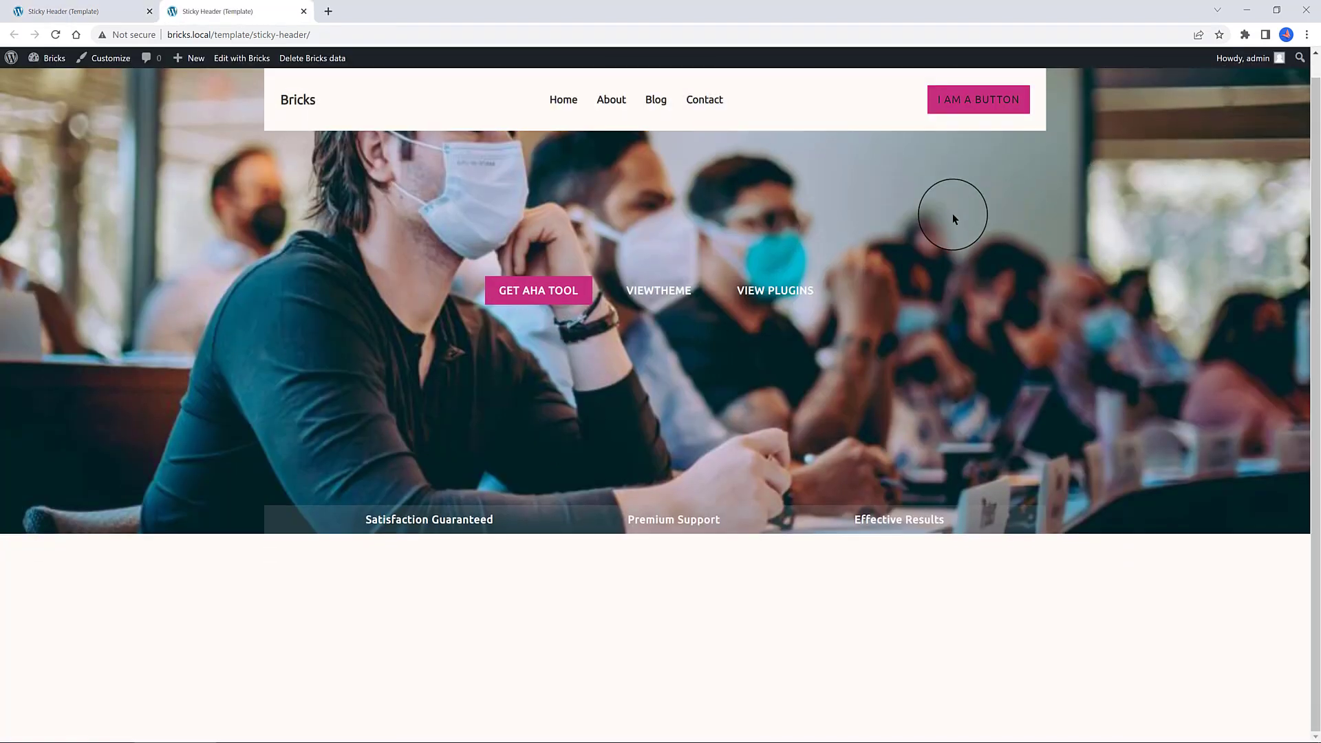